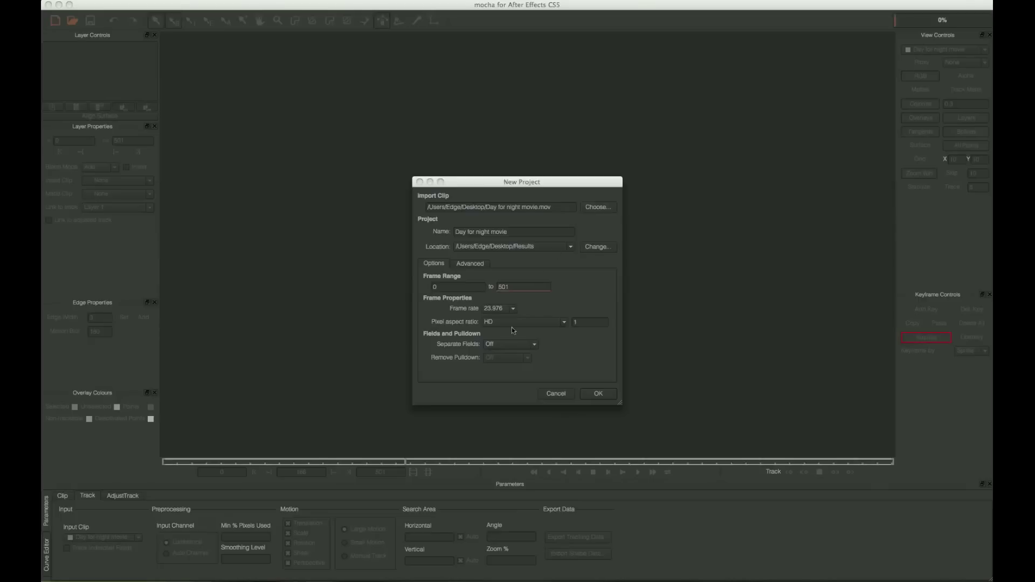
Create the Day for night movie project, overwriting the existing project file, and go to frame 166.
left_click(598, 395)
left_click(547, 307)
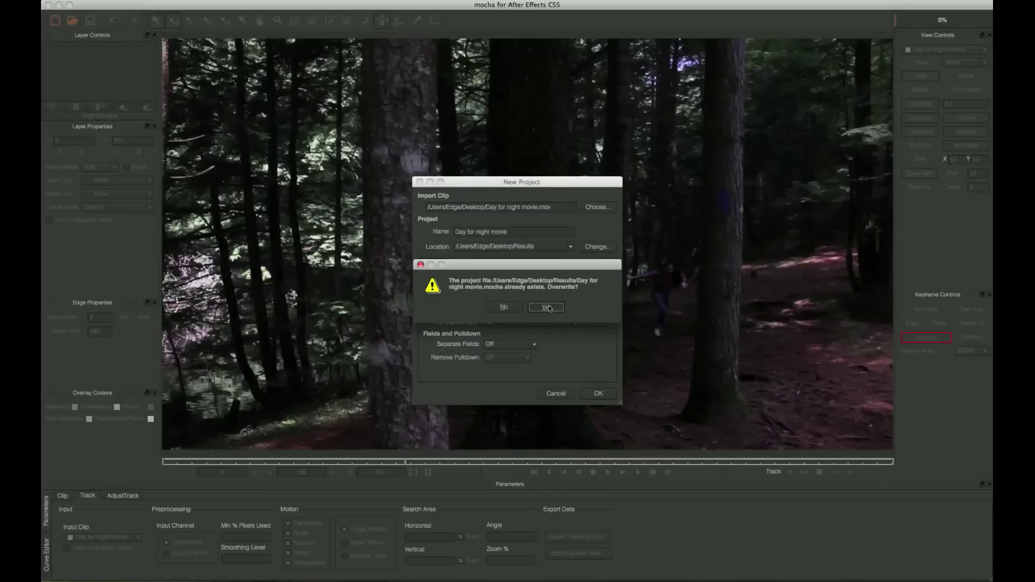
left_click(313, 472)
key("BackSpace")
type("166")
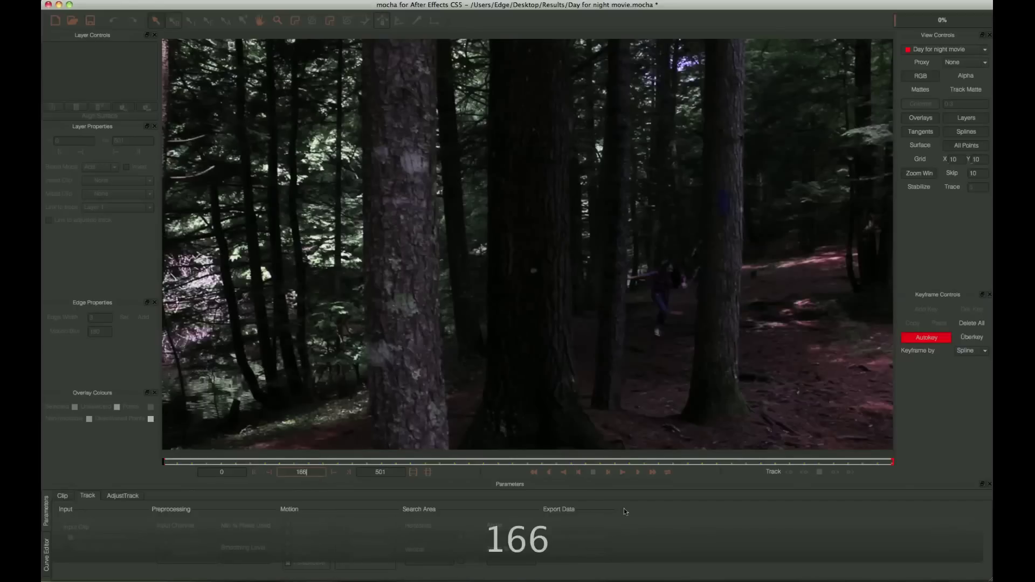
key("Return")
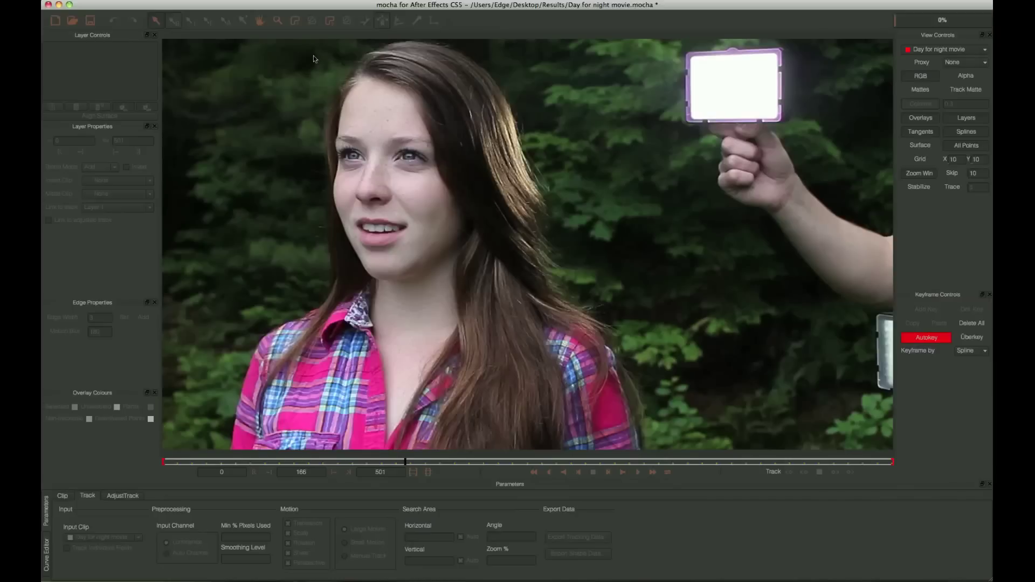
Draw a closed five-point spline around the background foliage between the girl's shoulder and the raised hand.
left_click(292, 21)
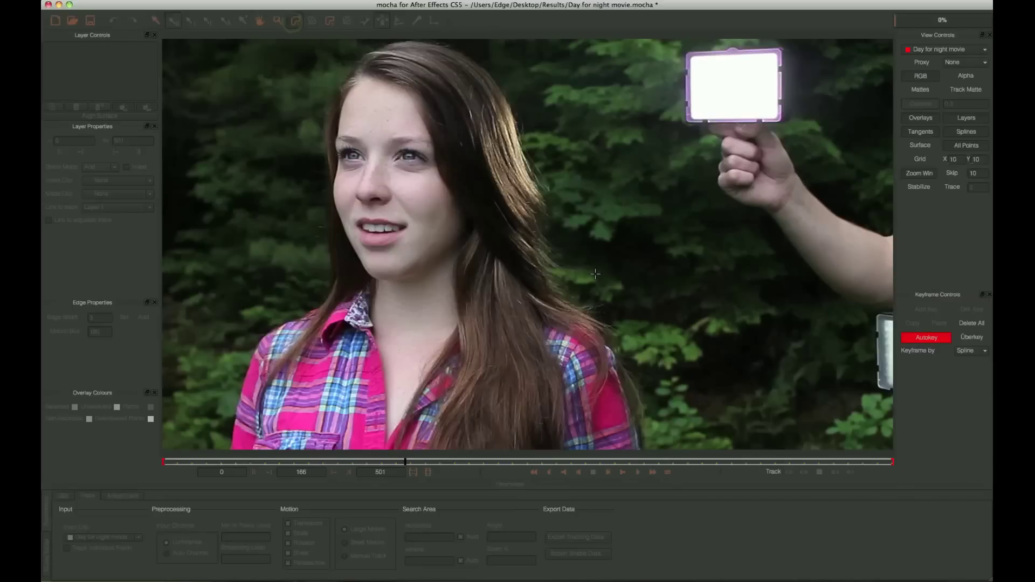
left_click(610, 298)
left_click(668, 433)
left_click(798, 450)
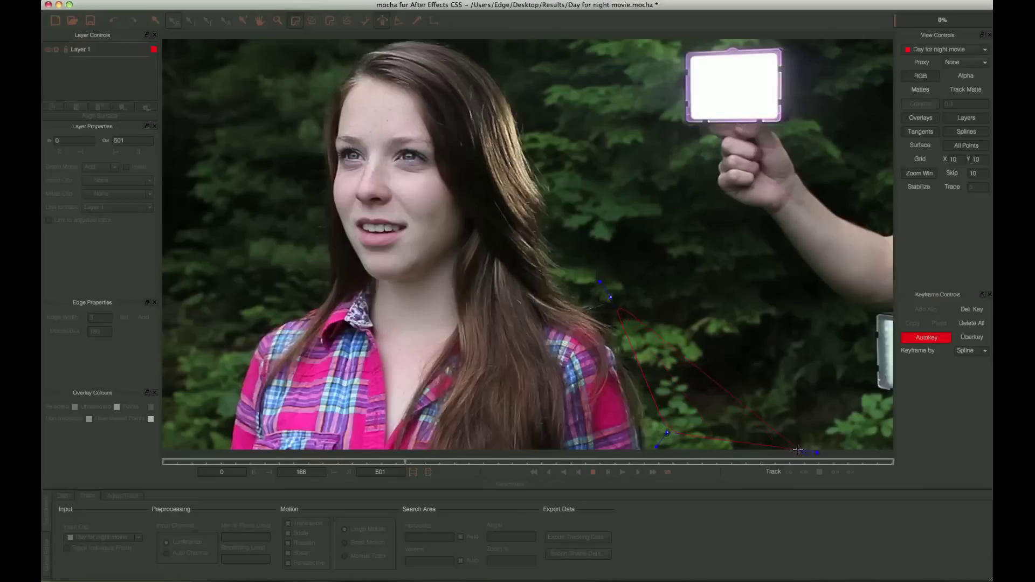
left_click(781, 317)
left_click(640, 247)
right_click(640, 247)
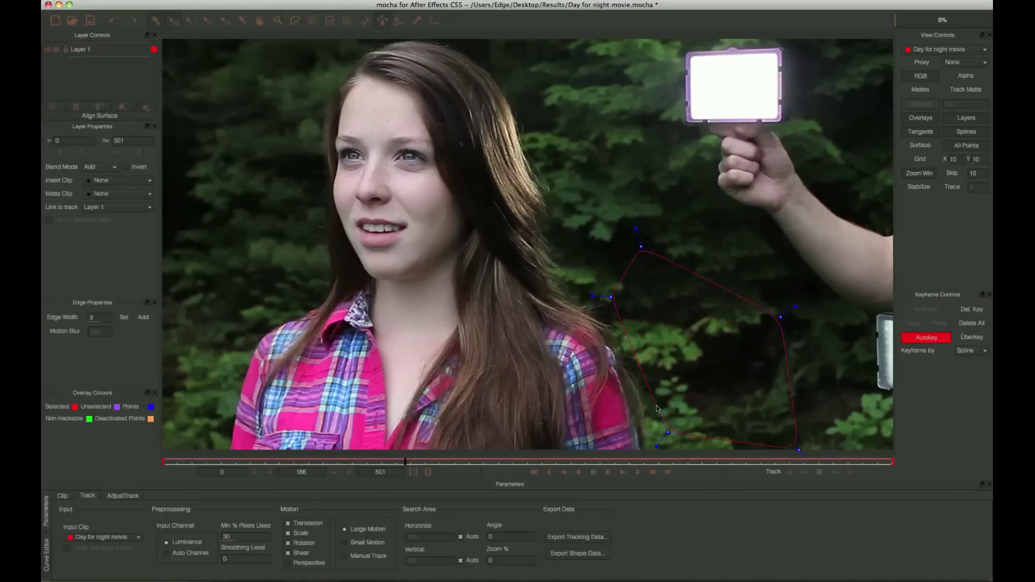
Set the minimum percentage of pixels used to 30 and track the foliage layer forward.
double_click(235, 537)
key("BackSpace")
type("50")
left_click(852, 473)
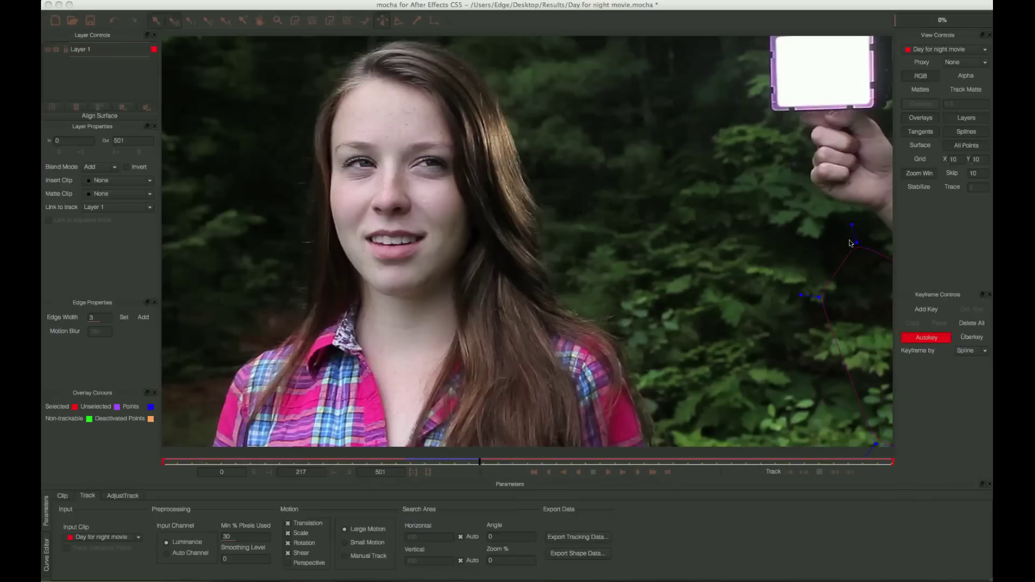
Move the three spline points of Layer 1 nearest the girl further toward her so the shape covers more visible foliage at frame 217.
left_click(772, 262)
key("x")
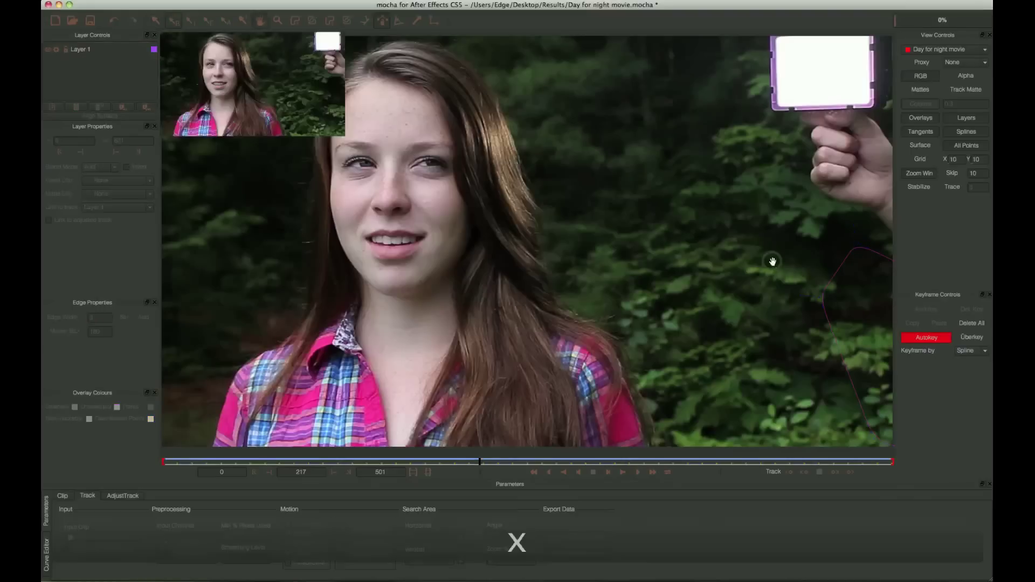
left_click_drag(769, 262, 537, 238)
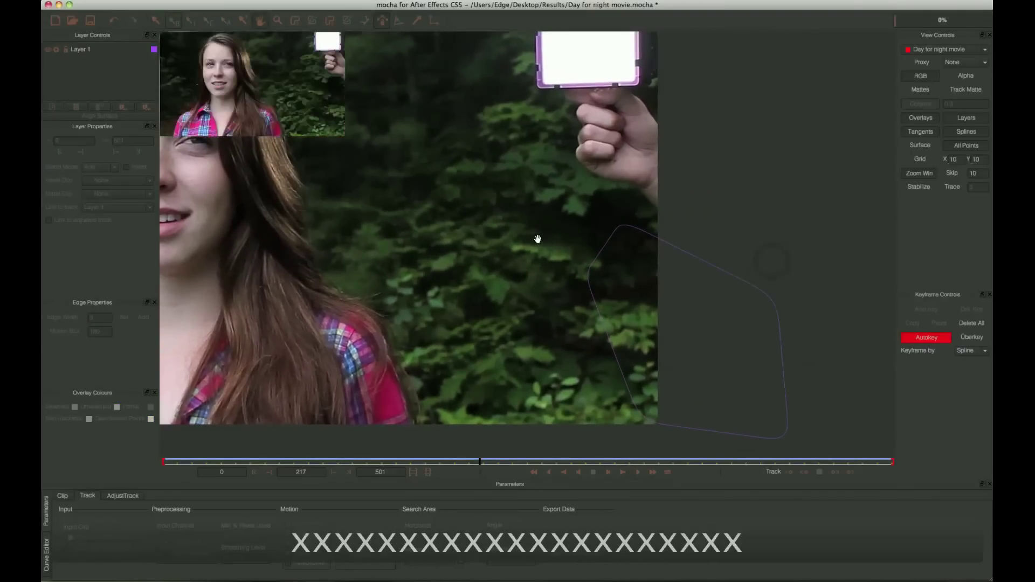
left_click(83, 52)
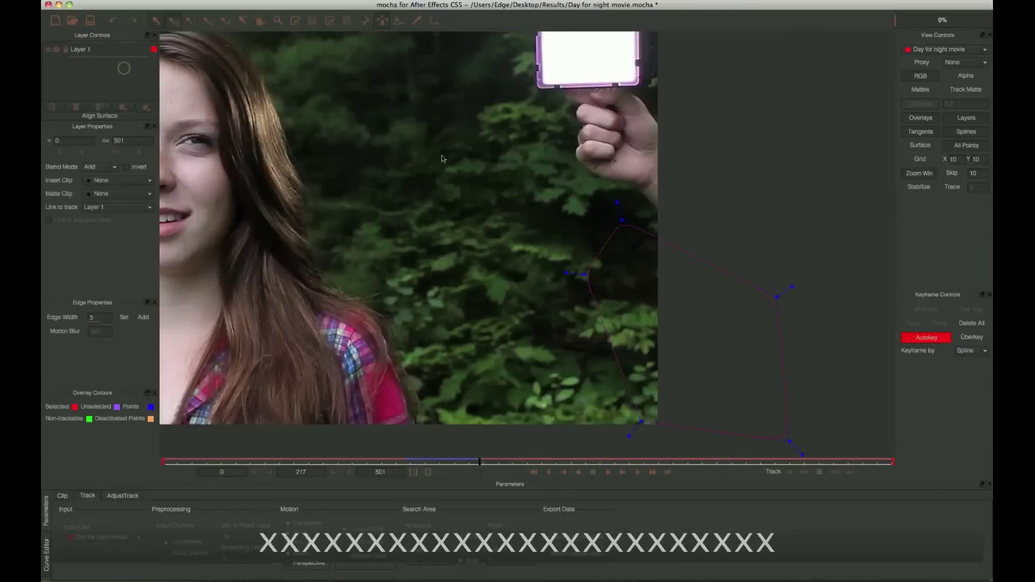
left_click_drag(585, 272, 351, 254)
left_click_drag(621, 219, 381, 158)
left_click_drag(642, 422, 459, 420)
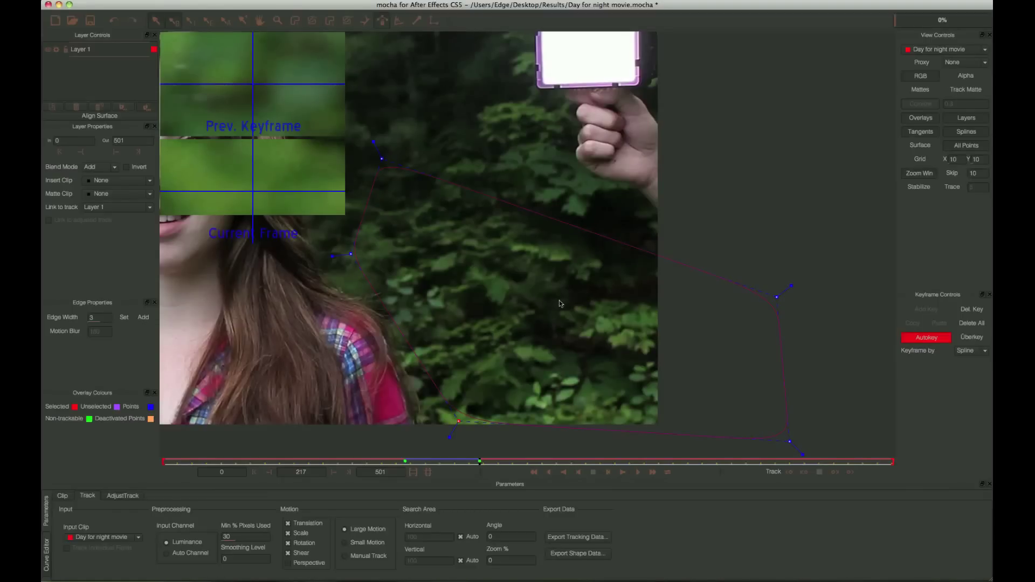
Continue tracking Layer 1 forward from frame 217 and stop at frame 260.
key("z")
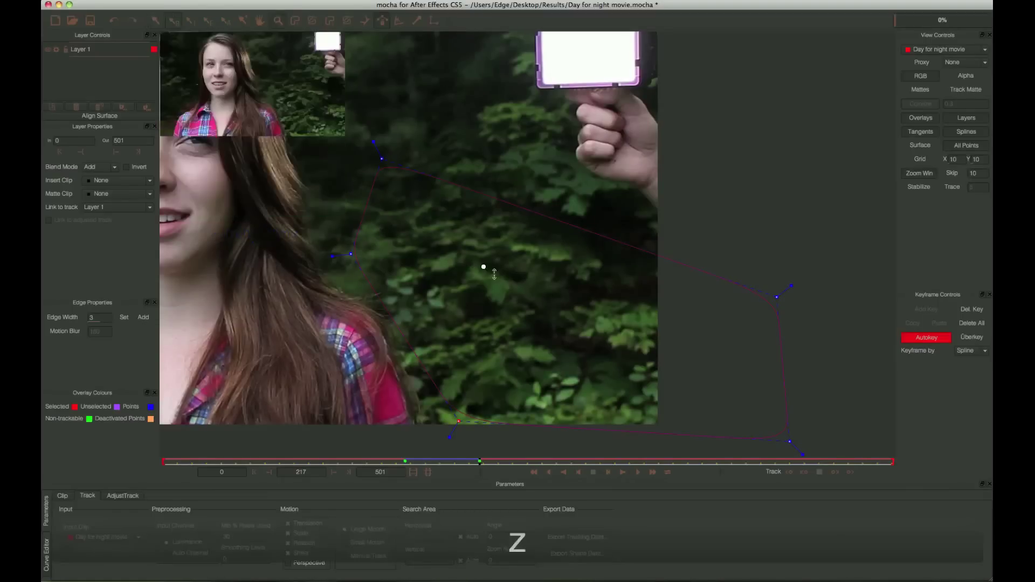
left_click_drag(483, 270, 494, 337)
key("x")
left_click_drag(439, 282, 625, 301)
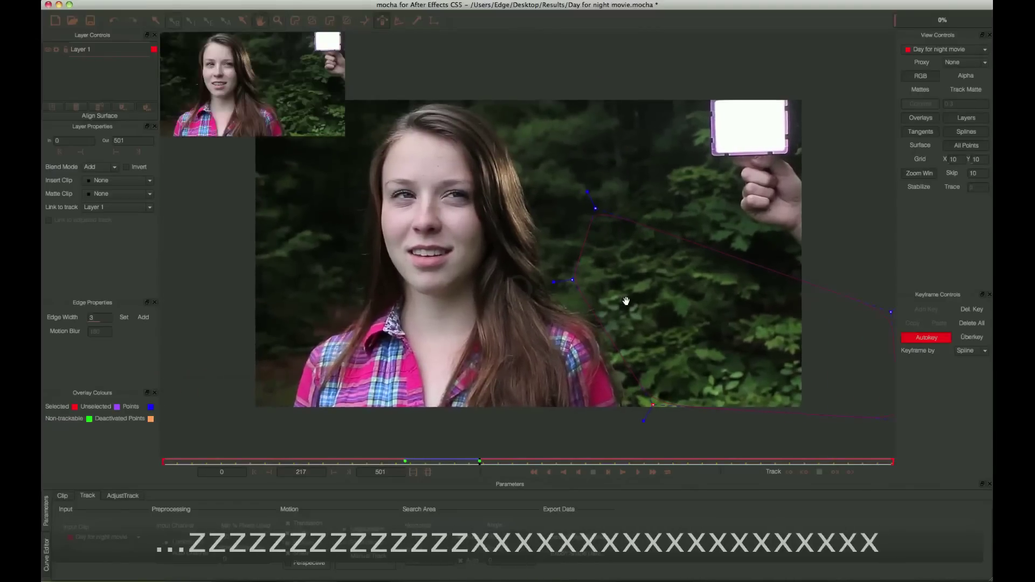
left_click(851, 475)
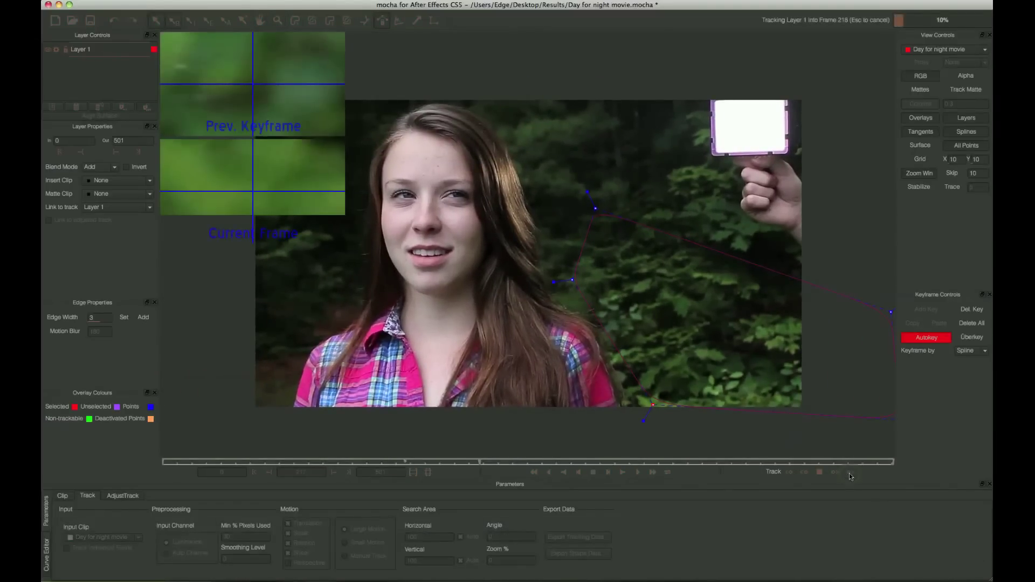
key("Escape")
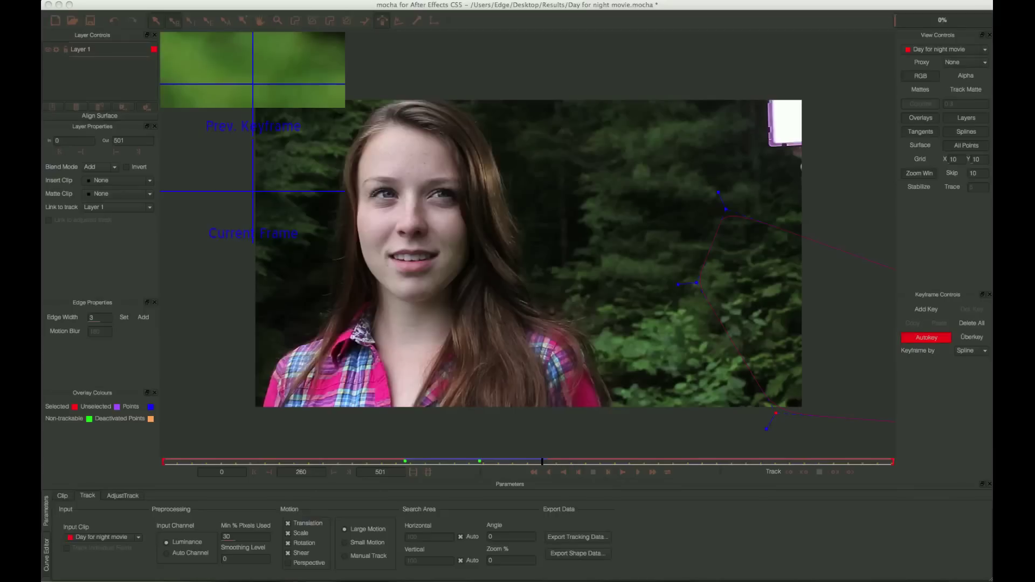
Copy Layer 1's tracking data to the clipboard in After Effects Corner Pin [supports motion blur] format and switch to After Effects.
left_click(578, 538)
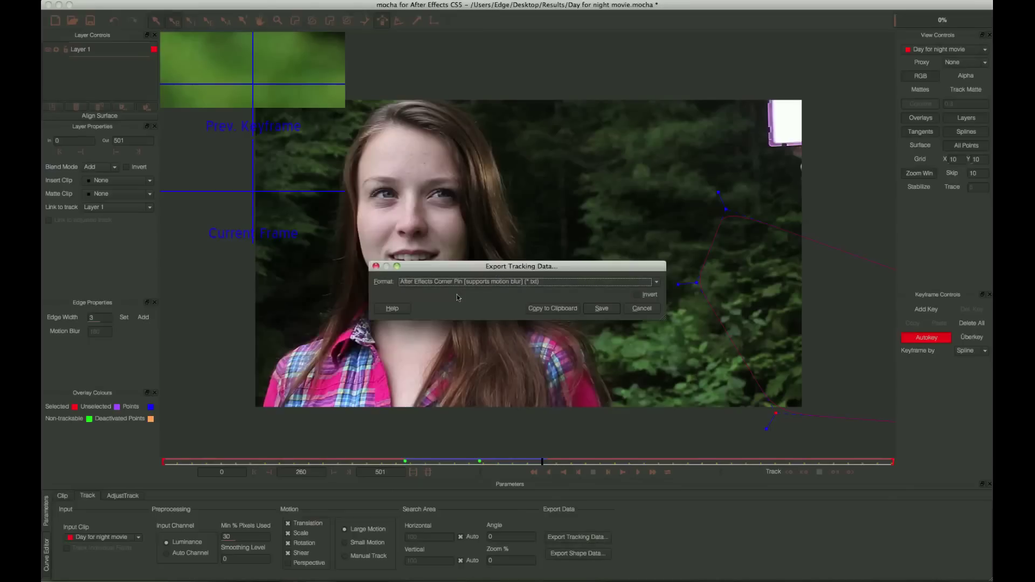
left_click(559, 308)
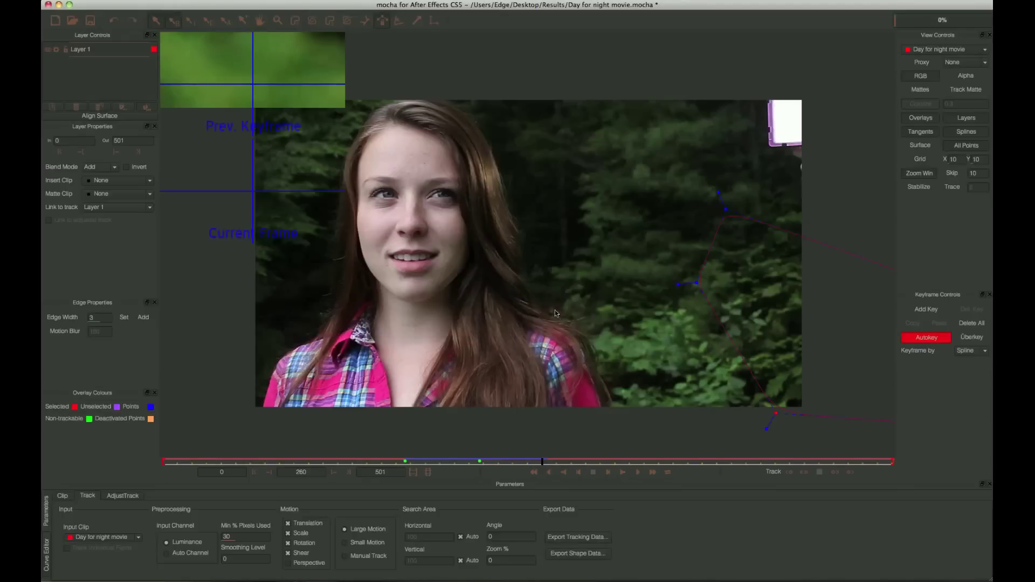
key("super+Tab")
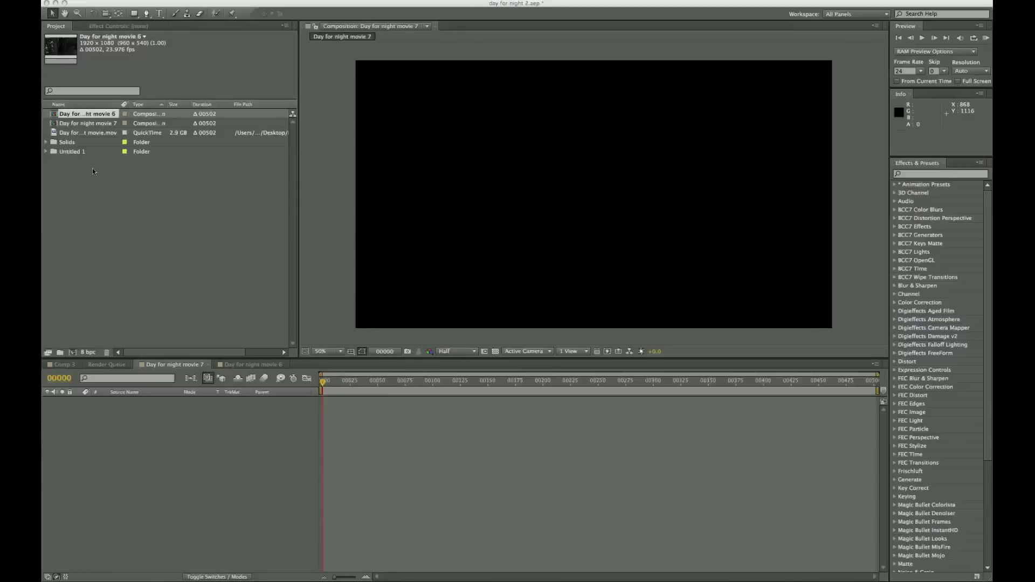
Create a new composition from the Day for night movie.mov footage and add a null object to it.
left_click(95, 135)
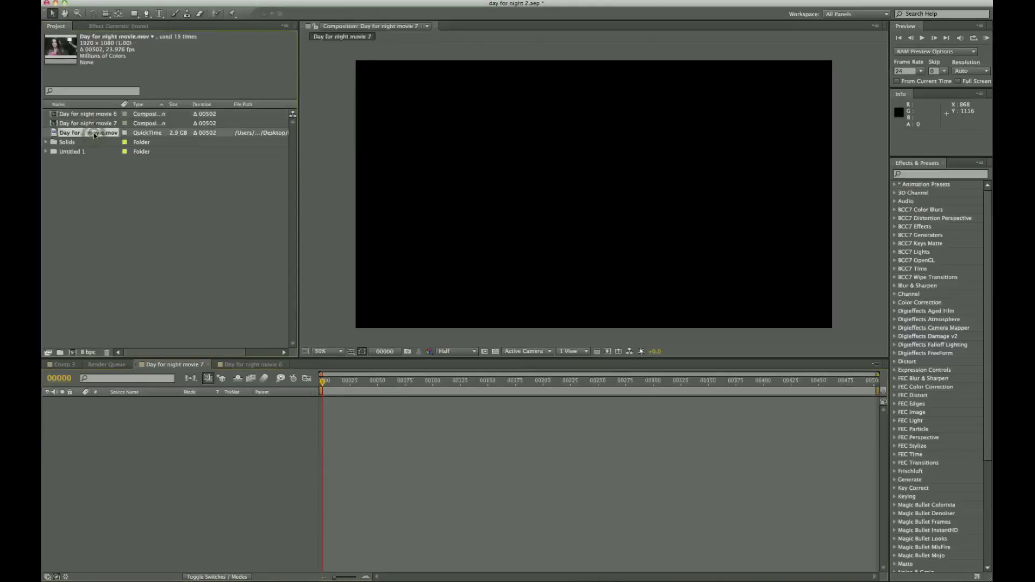
left_click_drag(86, 134, 74, 355)
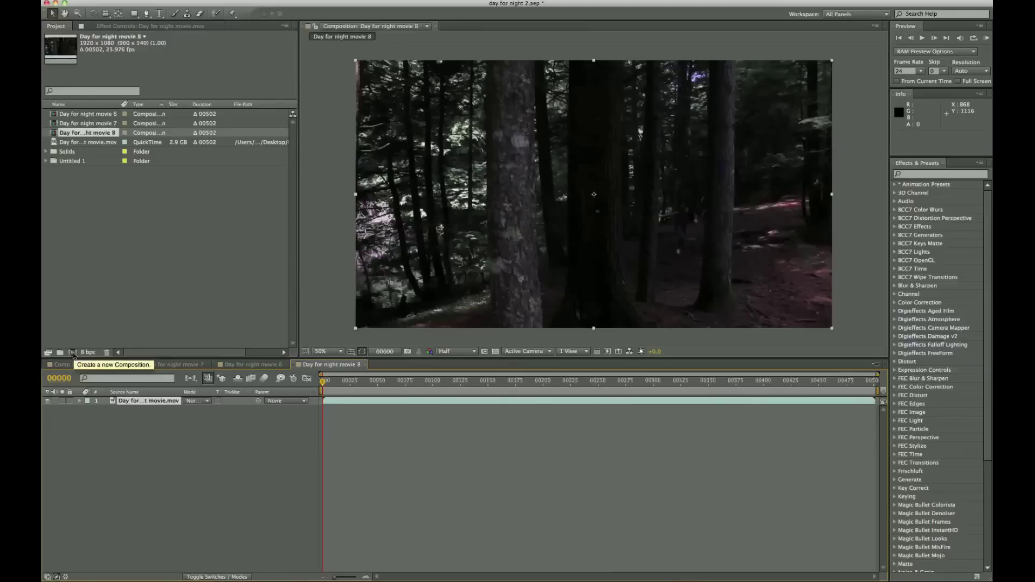
left_click(230, 0)
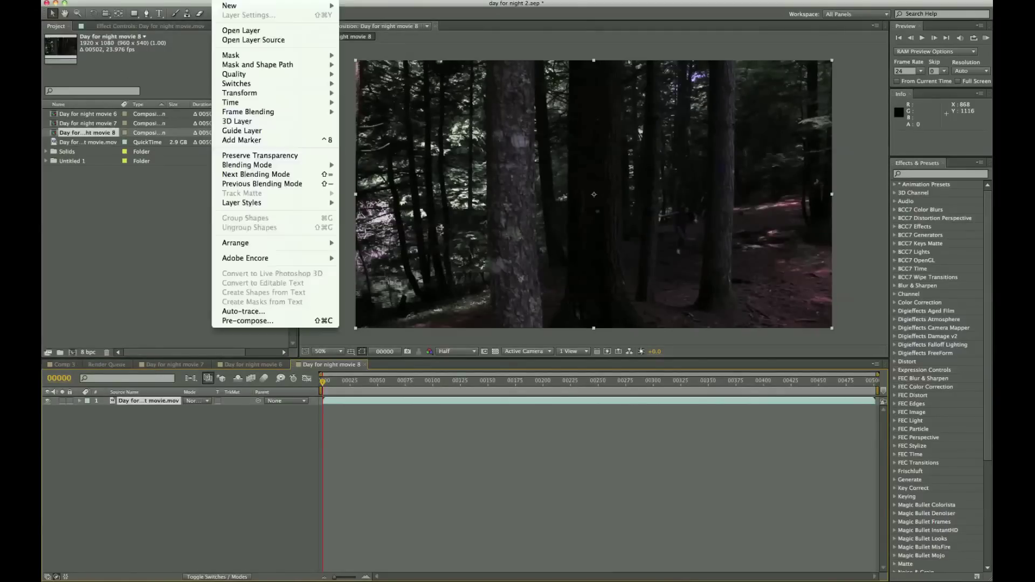
mouse_move(253, 5)
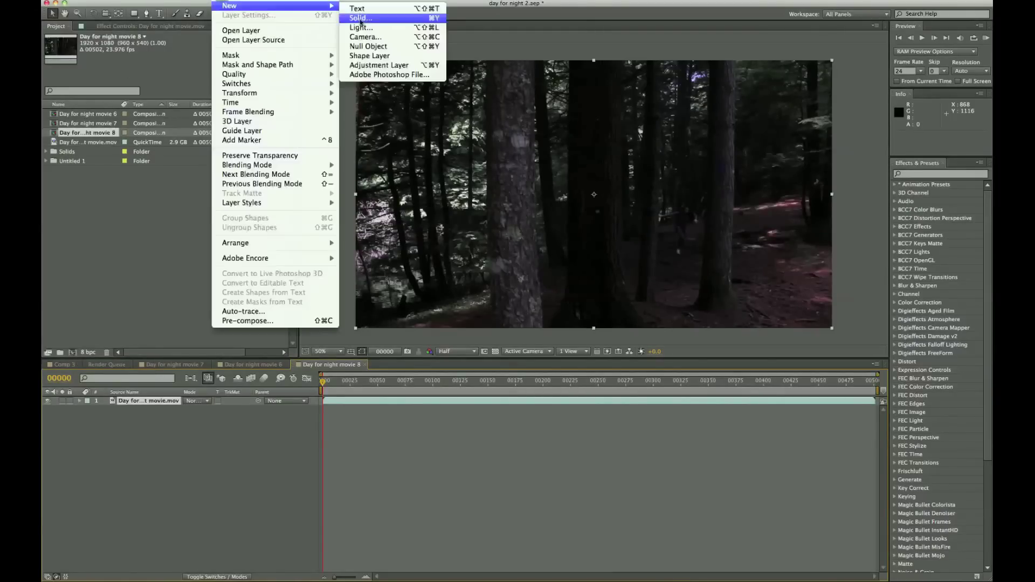
left_click(386, 48)
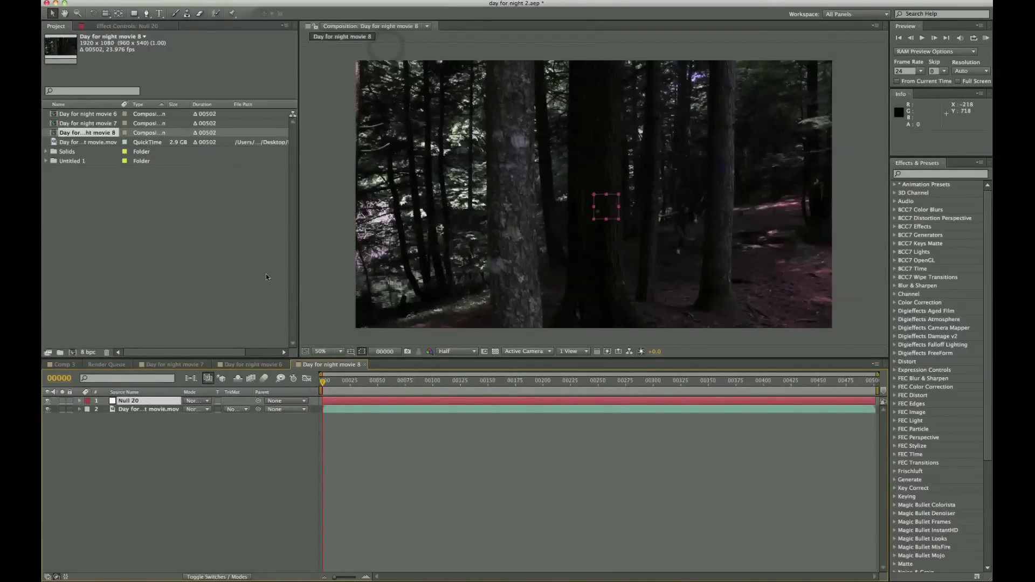
Paste the tracking data onto the null object at frame 0 and scrub the timeline to check its motion.
mouse_move(325, 389)
left_mouse_down()
mouse_move(404, 390)
mouse_move(313, 380)
left_mouse_up()
key("super+v")
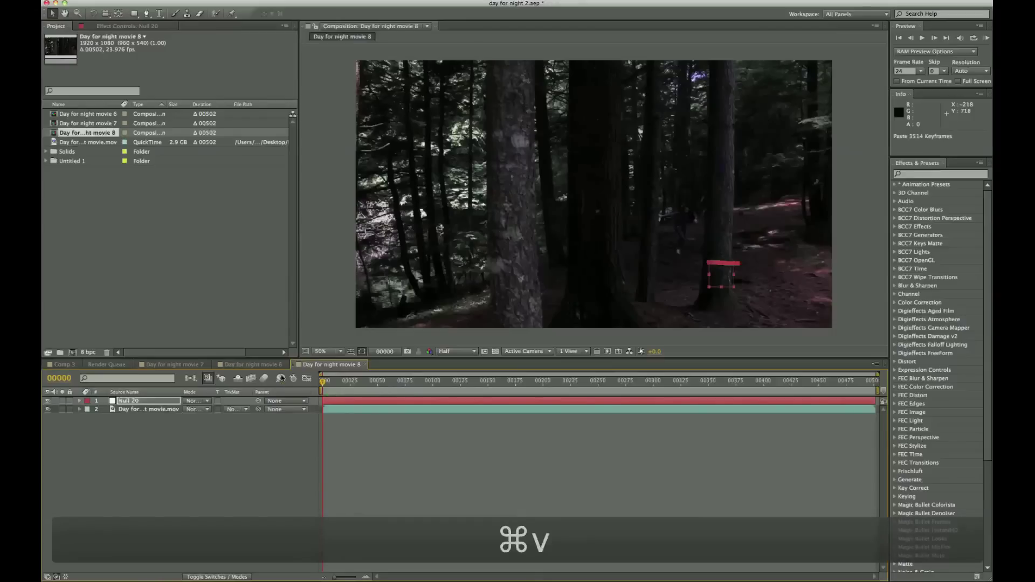
left_click(532, 384)
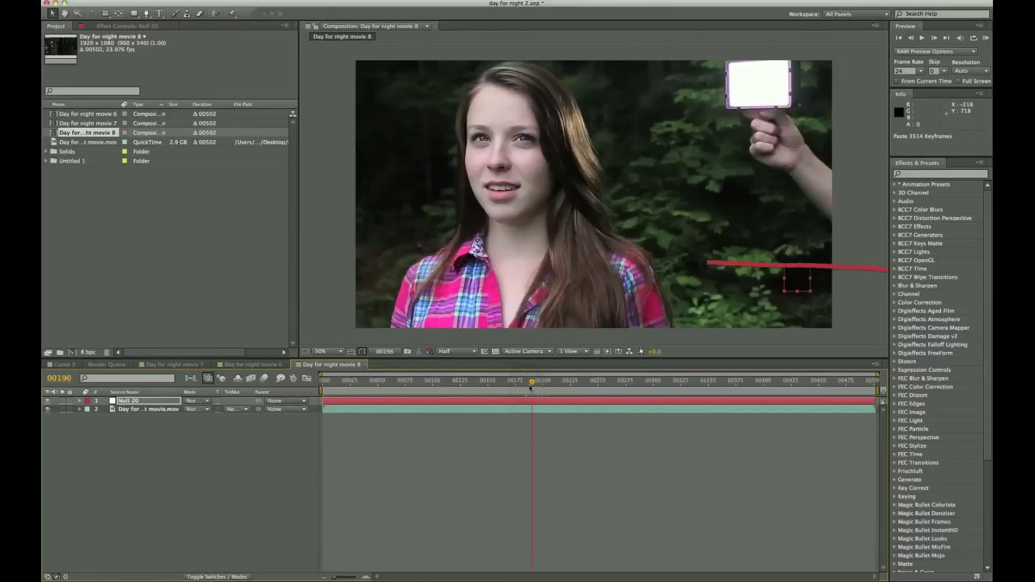
left_click_drag(531, 387, 512, 387)
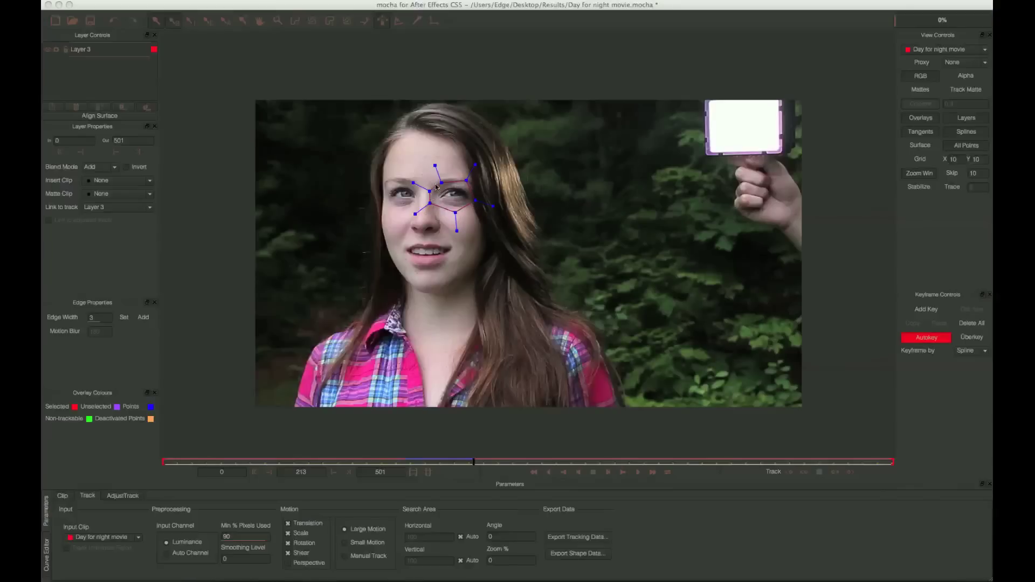
In mocha, delete Layer 3 and draw a closed spline around the girl's hair, shoulders and upper body at frame 213.
right_click(87, 50)
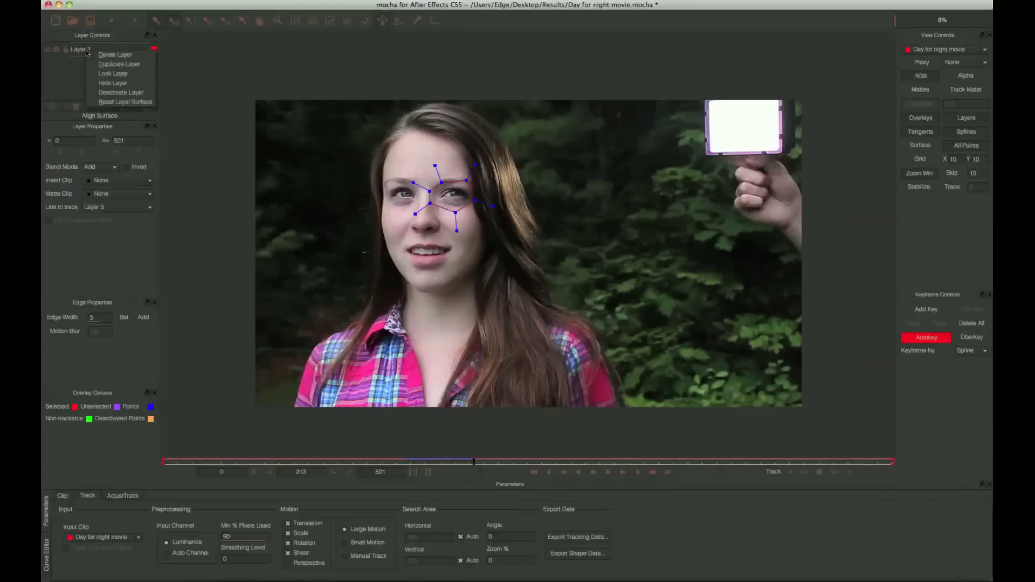
left_click(102, 56)
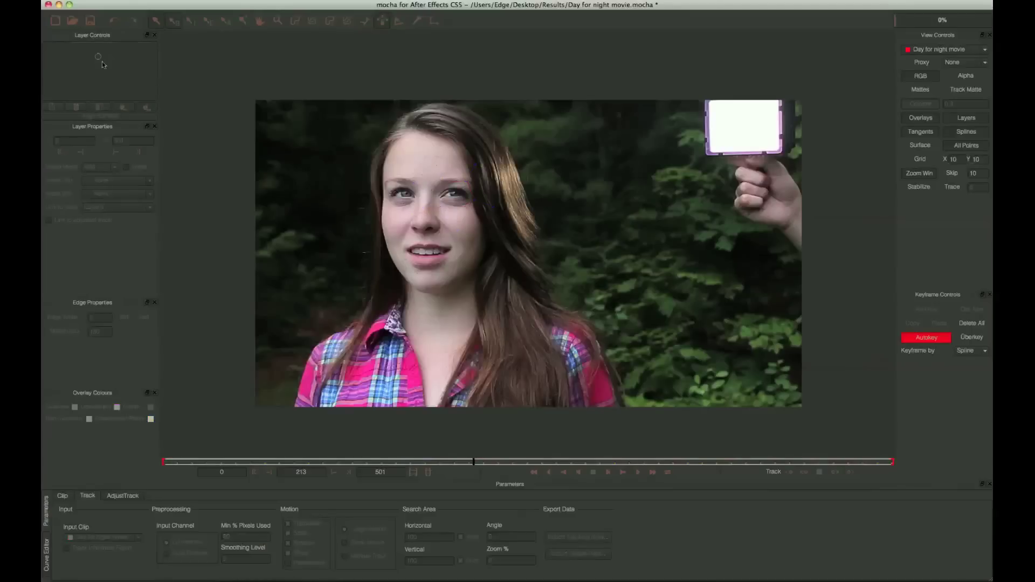
left_click(294, 22)
left_click(290, 416)
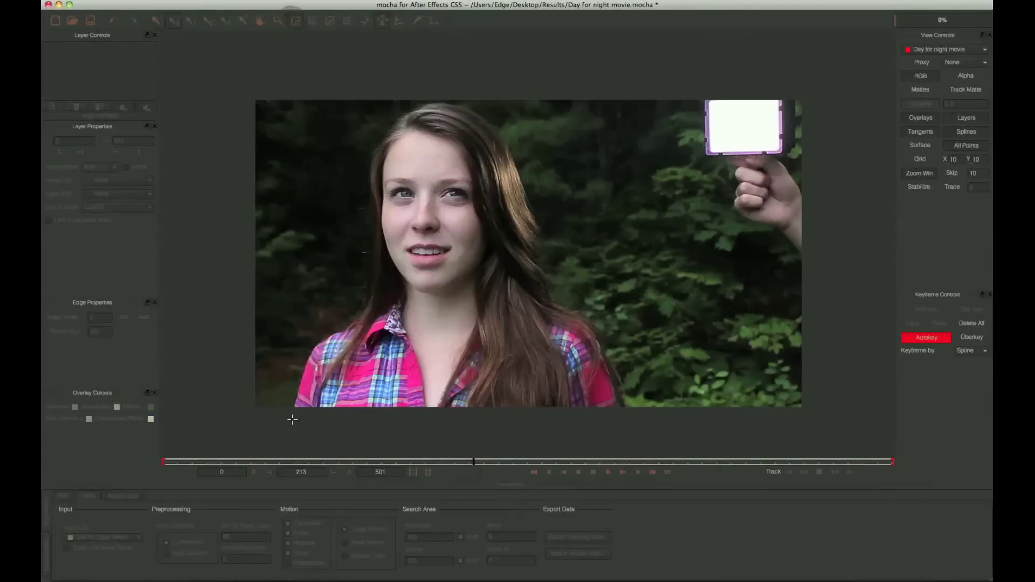
left_click(312, 354)
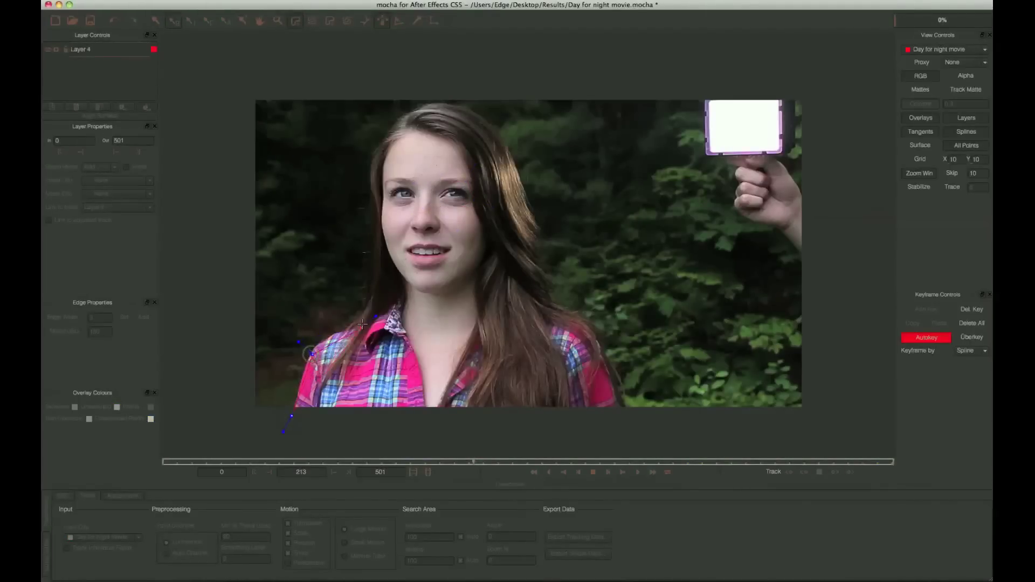
left_click(362, 321)
left_click(382, 270)
left_click(380, 137)
left_click(426, 104)
left_click(484, 121)
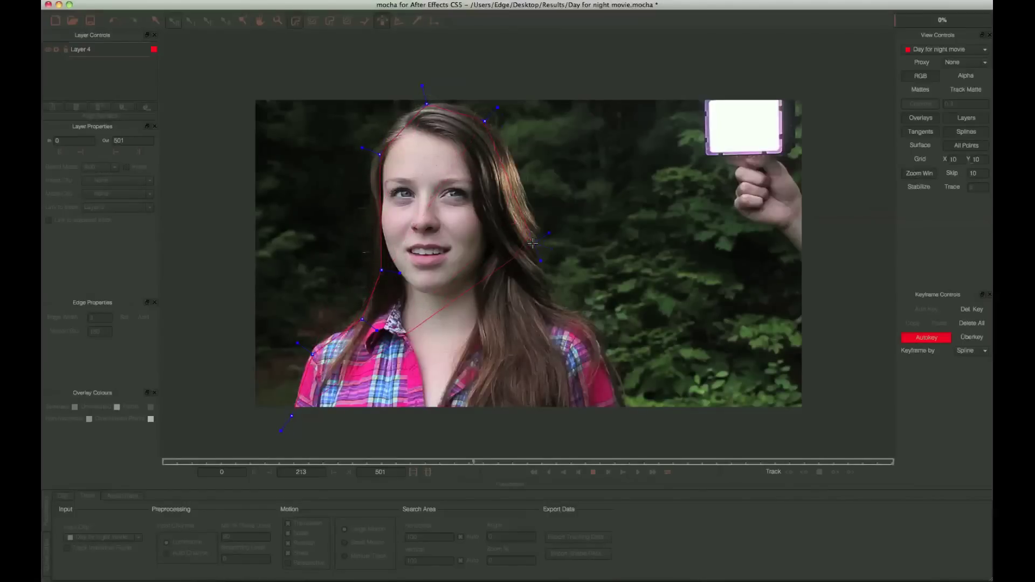
left_click(533, 244)
left_click(541, 312)
left_click(589, 337)
right_click(622, 431)
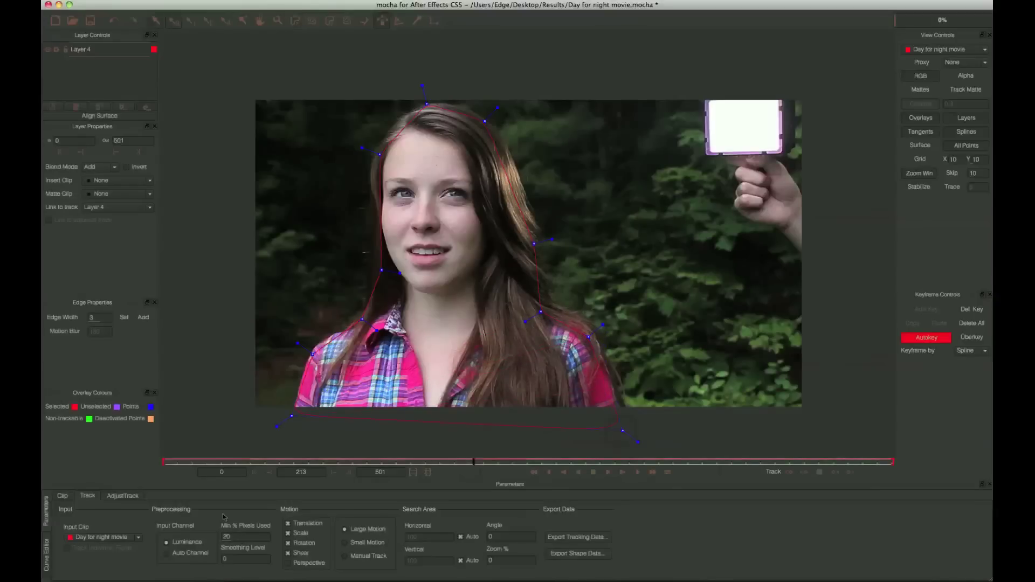
Set the minimum percentage of pixels used to 30 for the girl's outline and track it forward.
left_click(222, 538)
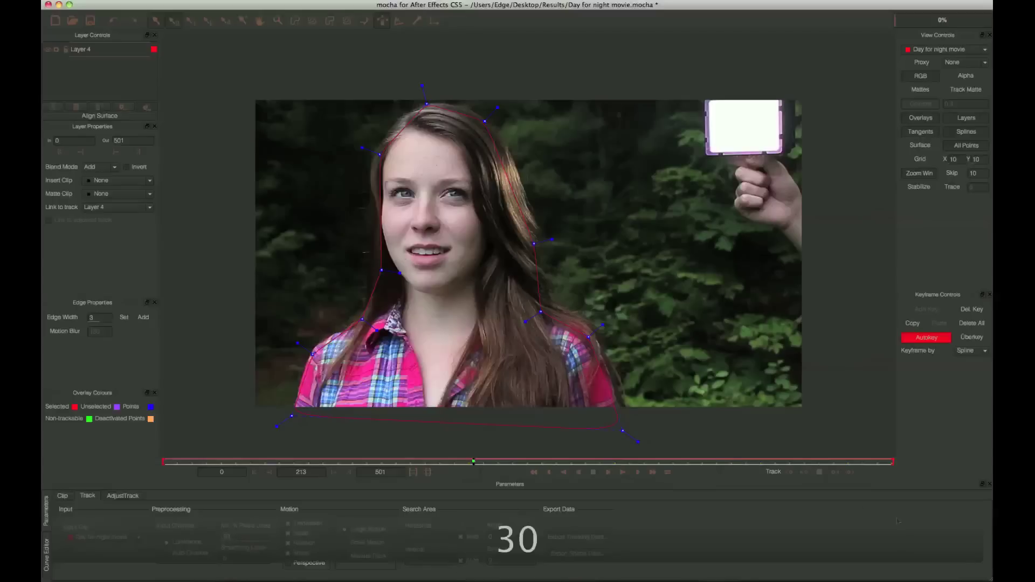
left_click(850, 473)
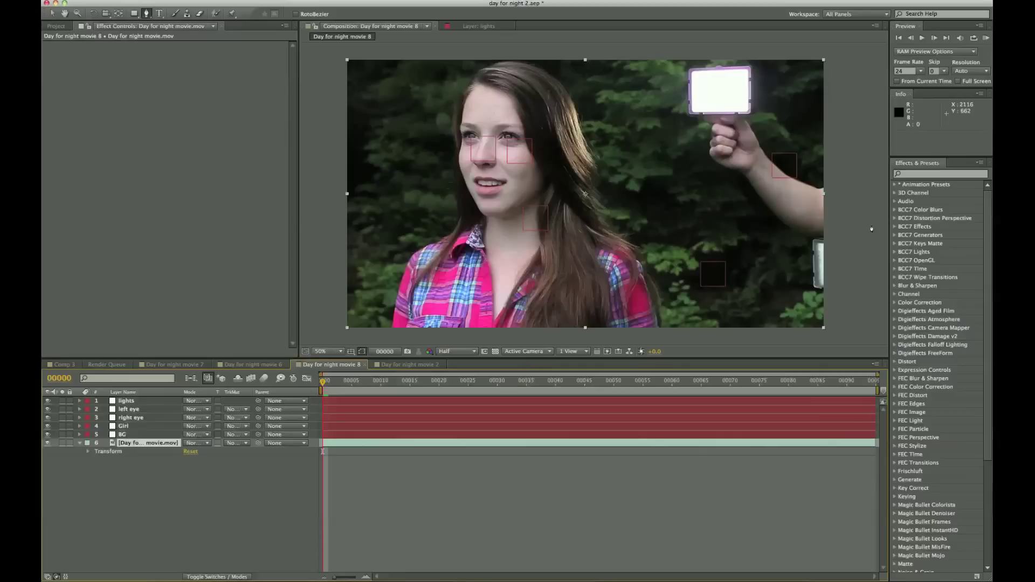
Duplicate the Day for night movie.mov layer and apply the Colorista II effect to the upper copy.
left_click(171, 445)
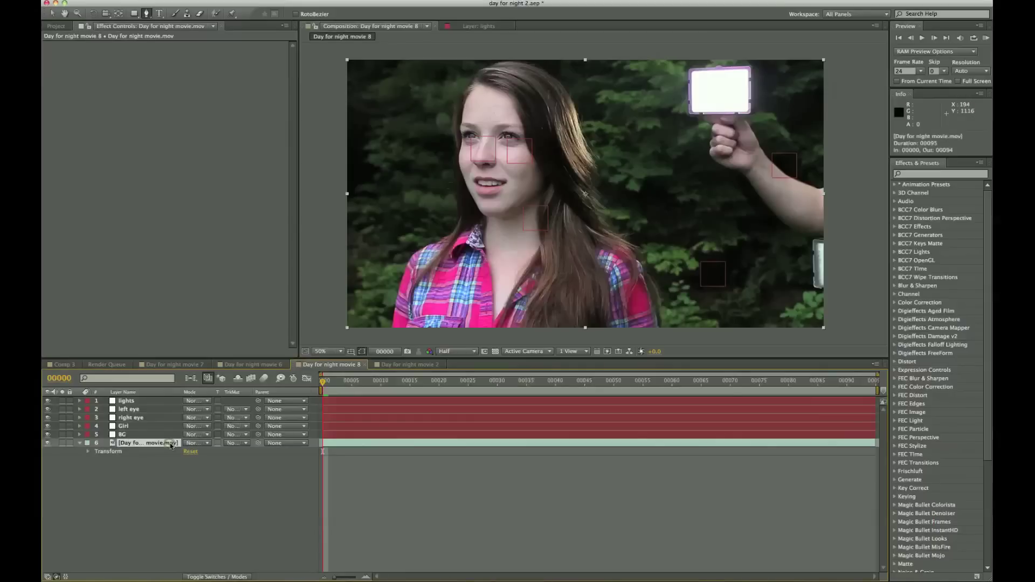
key("super+d")
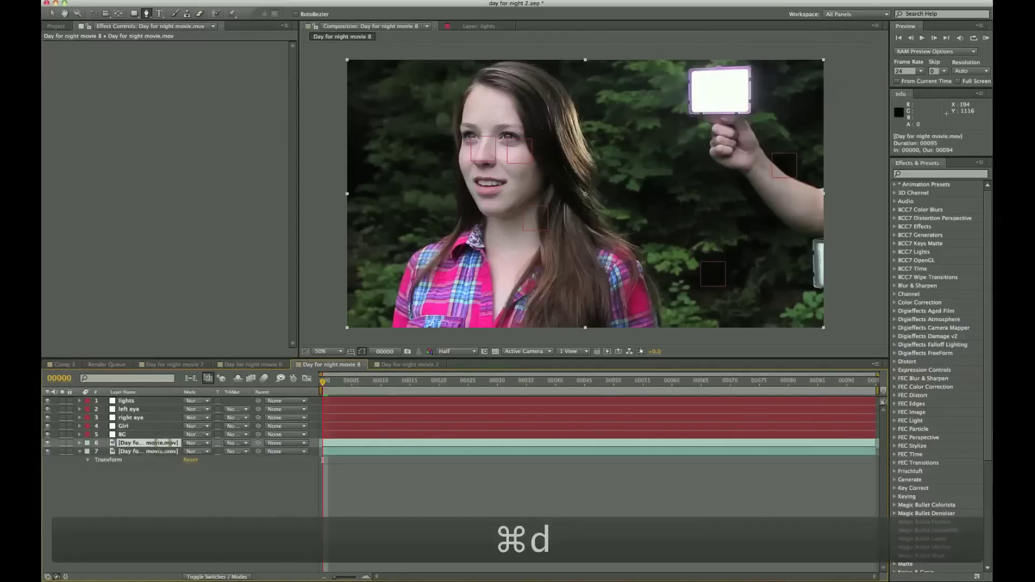
right_click(164, 445)
mouse_move(350, 389)
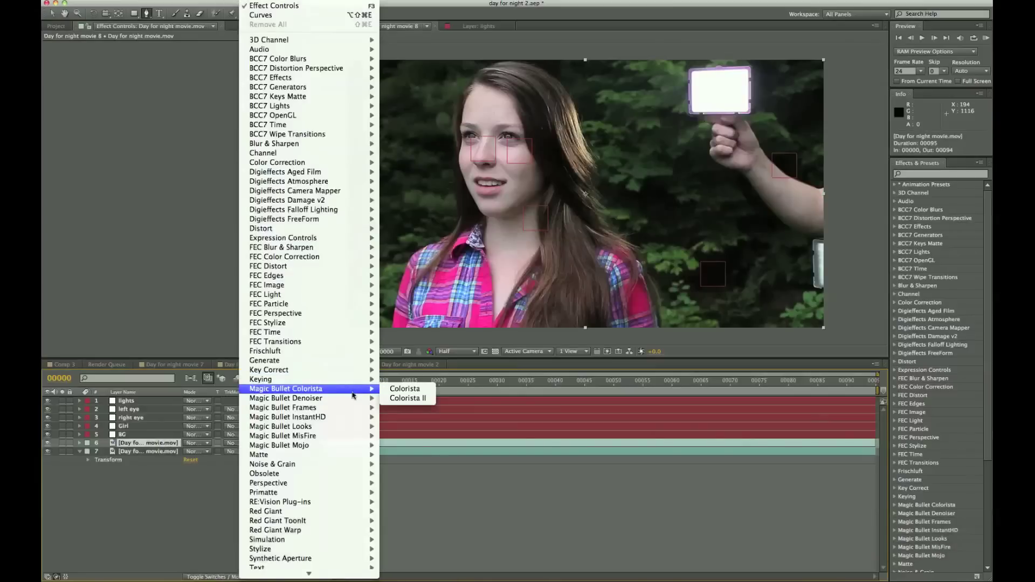
left_click(404, 398)
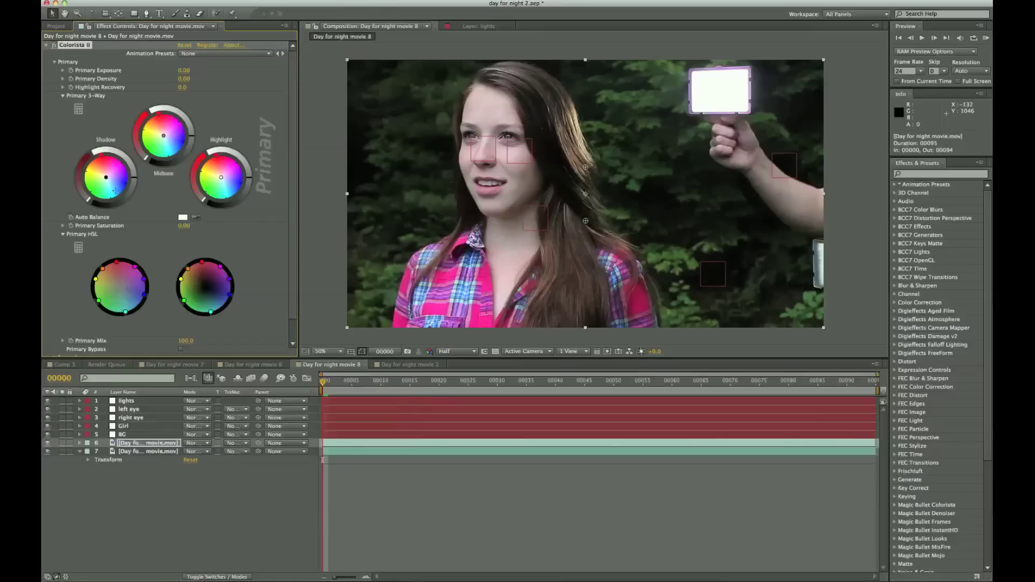
Shift the primary shadow, midtone and highlight color balance of Colorista II toward blue.
left_click_drag(105, 177, 115, 179)
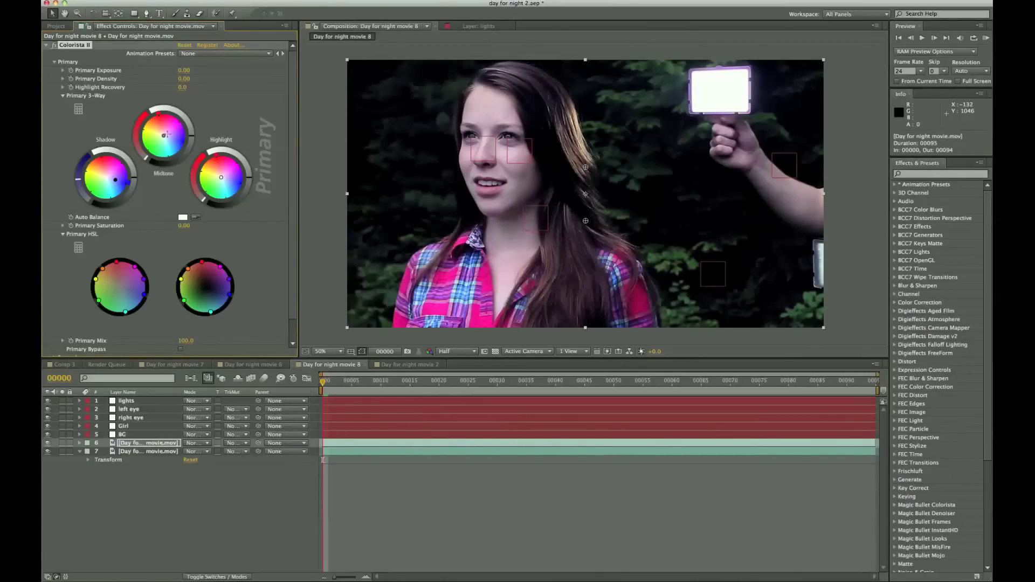
left_click_drag(163, 136, 173, 137)
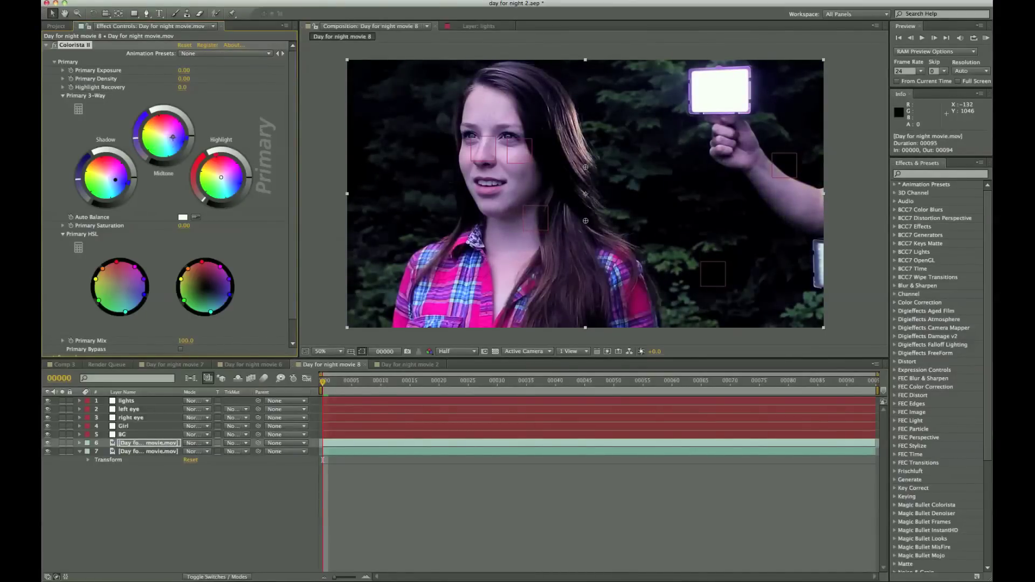
left_click_drag(221, 178, 227, 183)
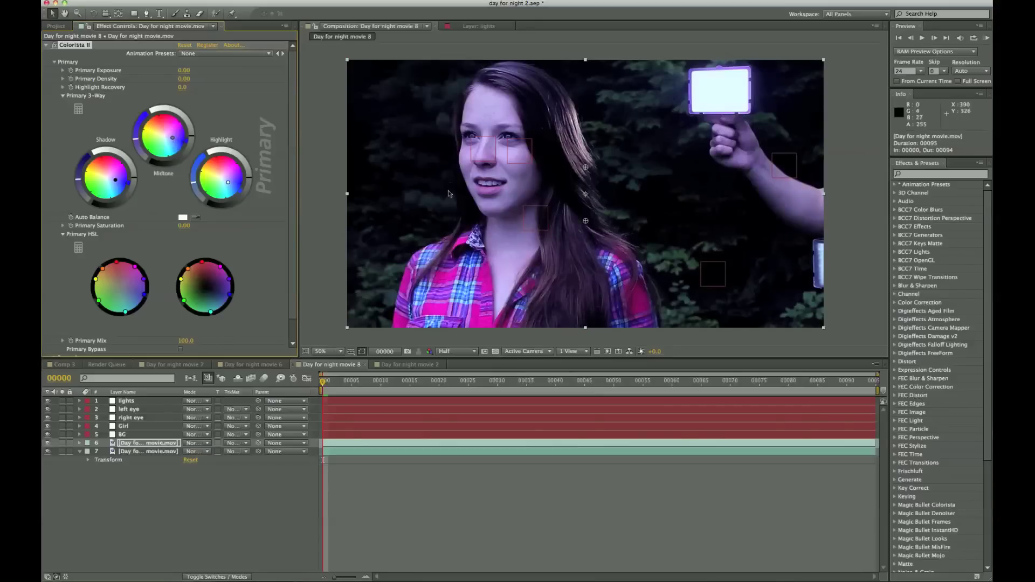
Add a Hue/Saturation effect to the blue-graded layer and set Master Saturation to -29.
left_click(162, 0)
mouse_move(273, 0)
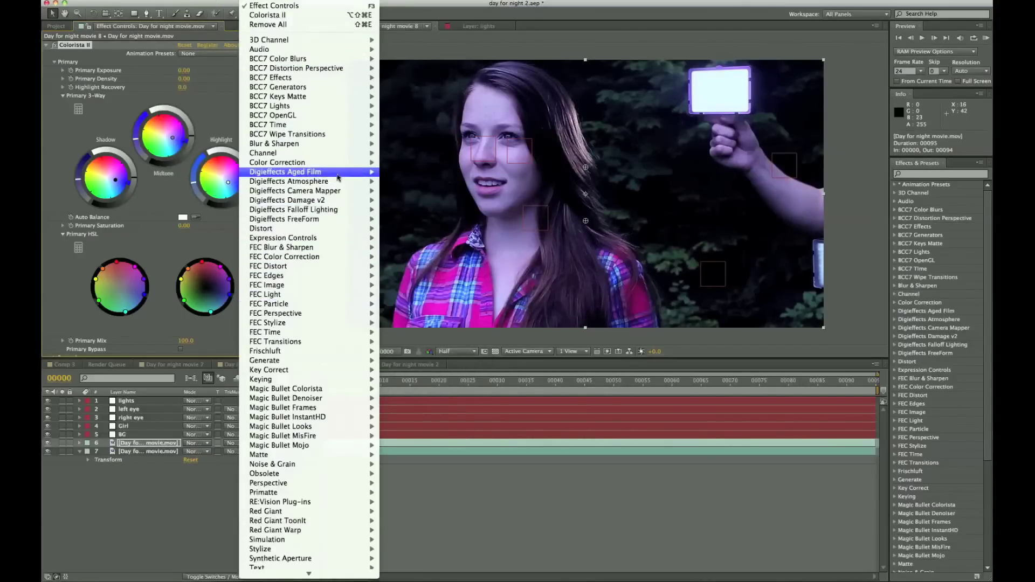
mouse_move(324, 162)
left_click(415, 351)
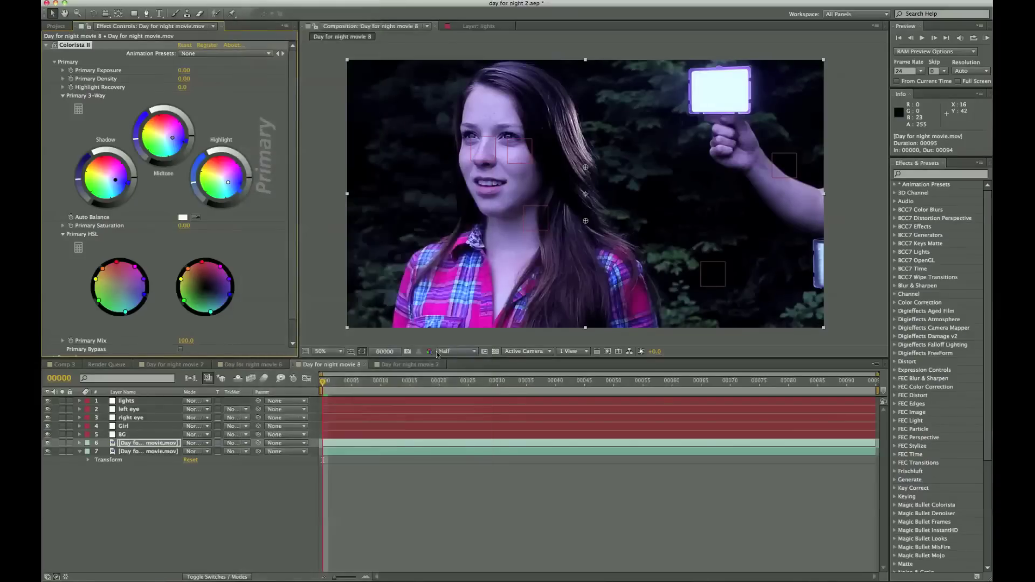
scroll(178, 308, "down", 5)
left_click(178, 311)
type("-29")
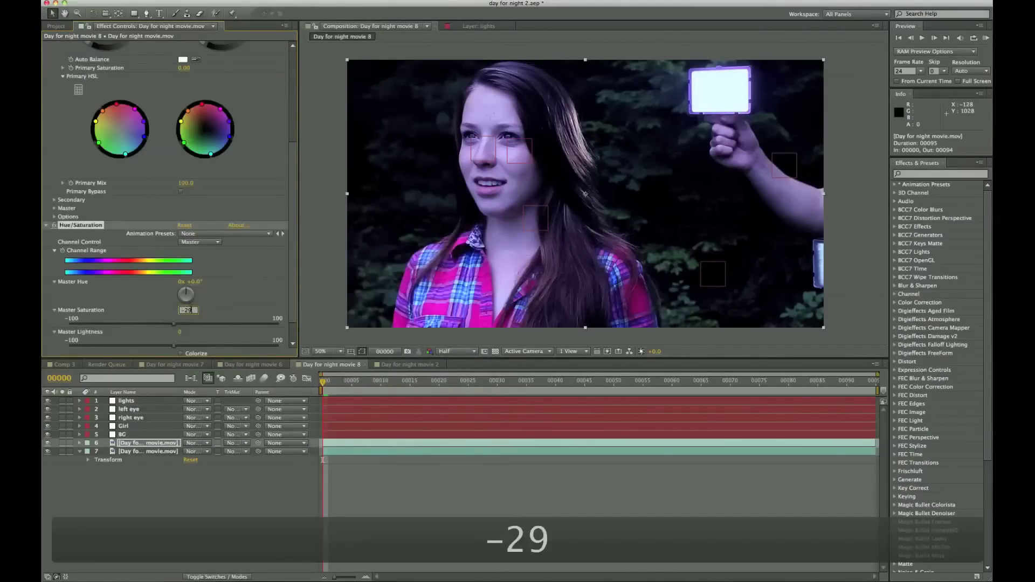
key("Return")
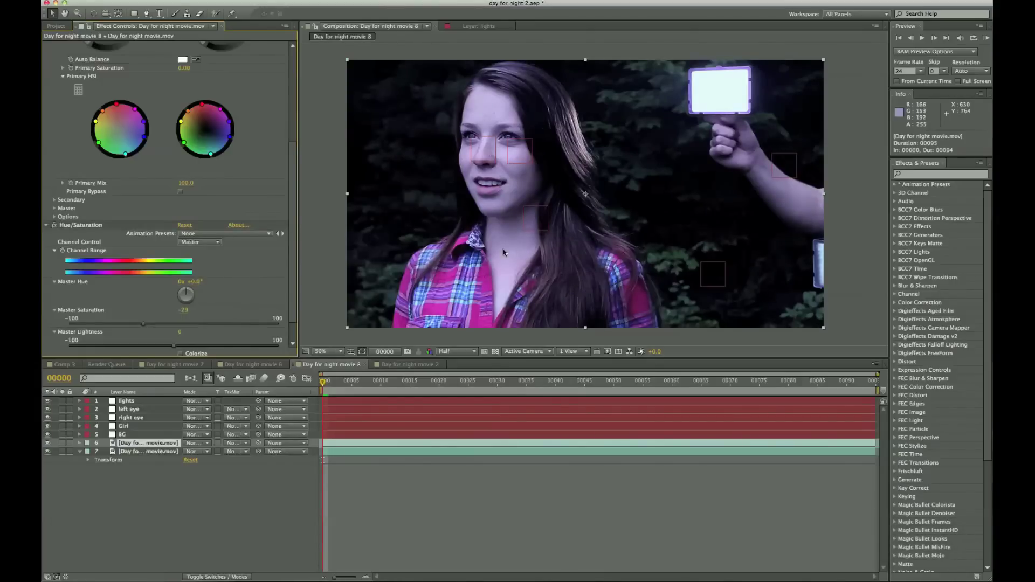
Move the ungraded footage layer above the blue-graded copy in the layer stack.
left_click(137, 452)
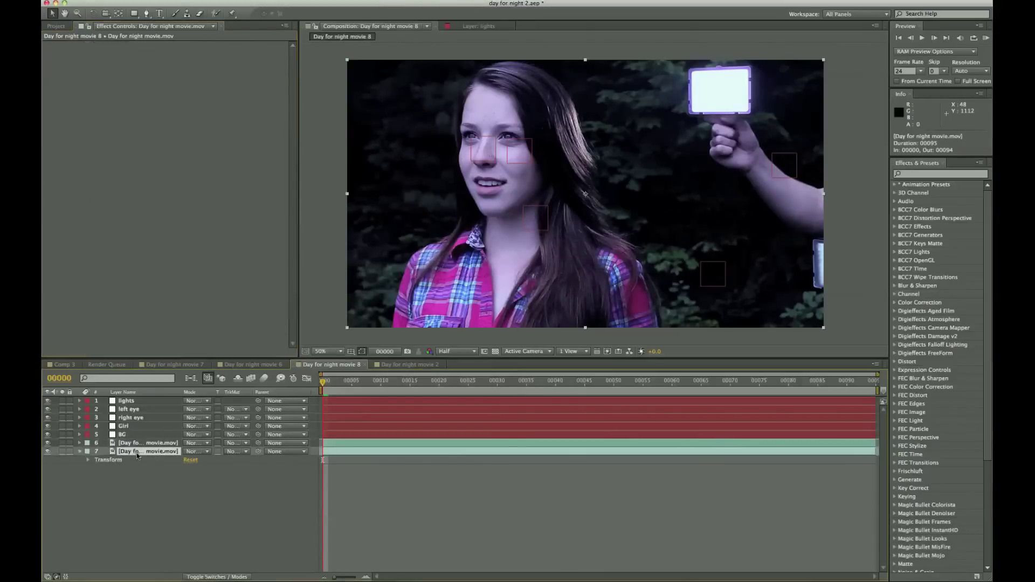
double_click(137, 453)
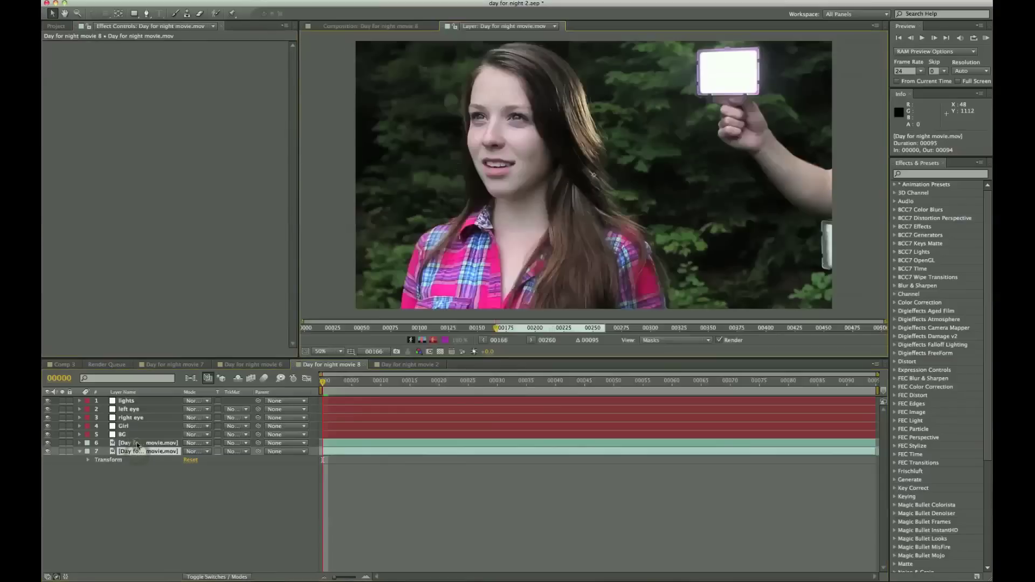
left_click(376, 27)
left_click_drag(159, 453, 158, 442)
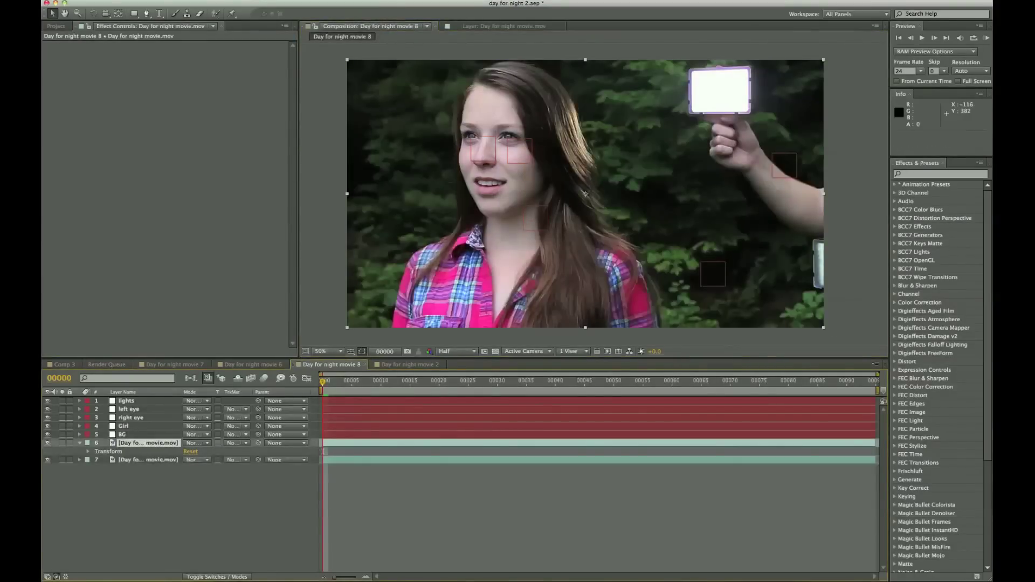
Draw a closed Pen mask around the girl's face and neck on the ungraded footage layer.
key("g")
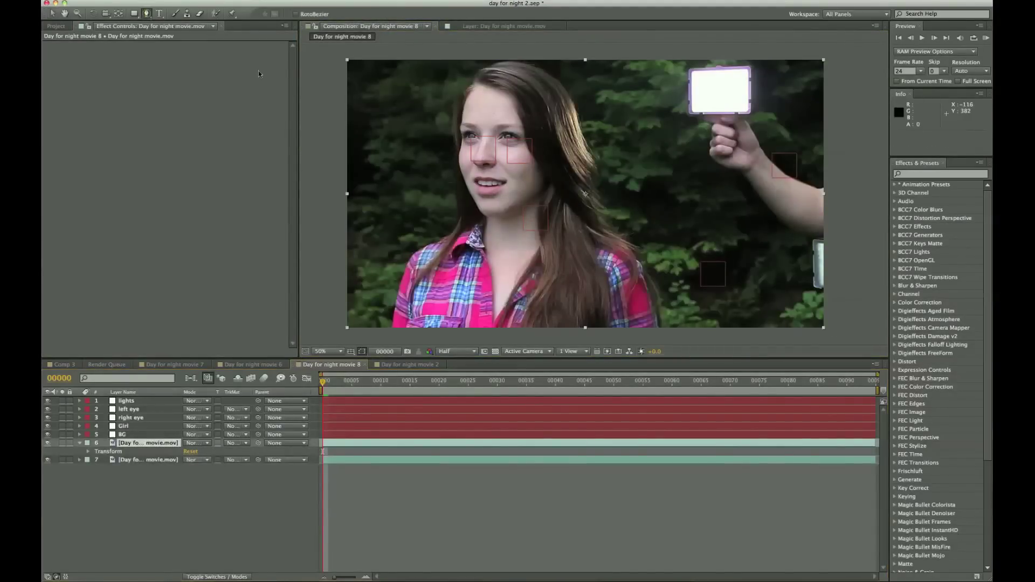
left_click(461, 152)
left_click(459, 133)
left_click(465, 166)
left_click(486, 209)
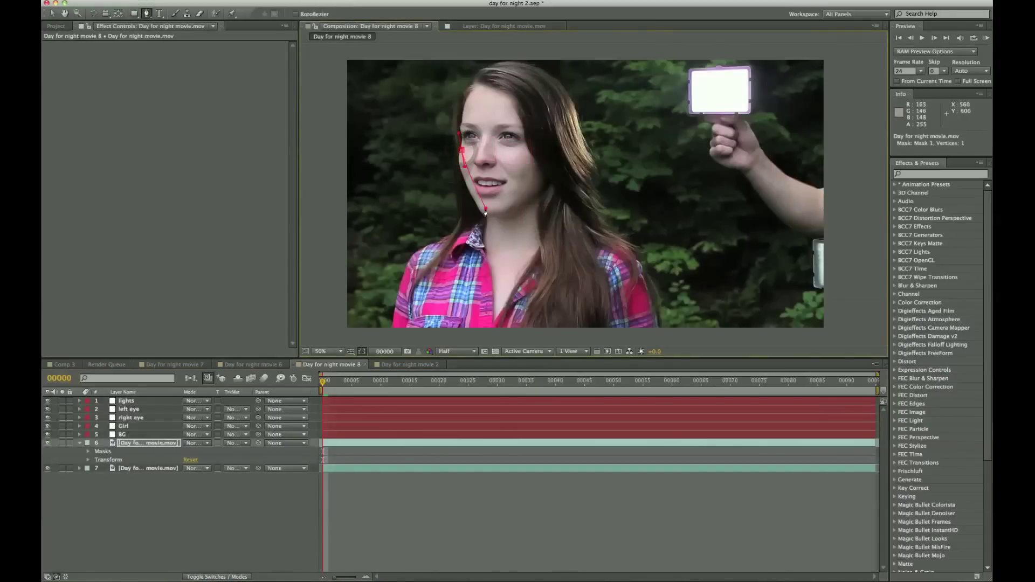
left_click_drag(513, 256, 537, 239)
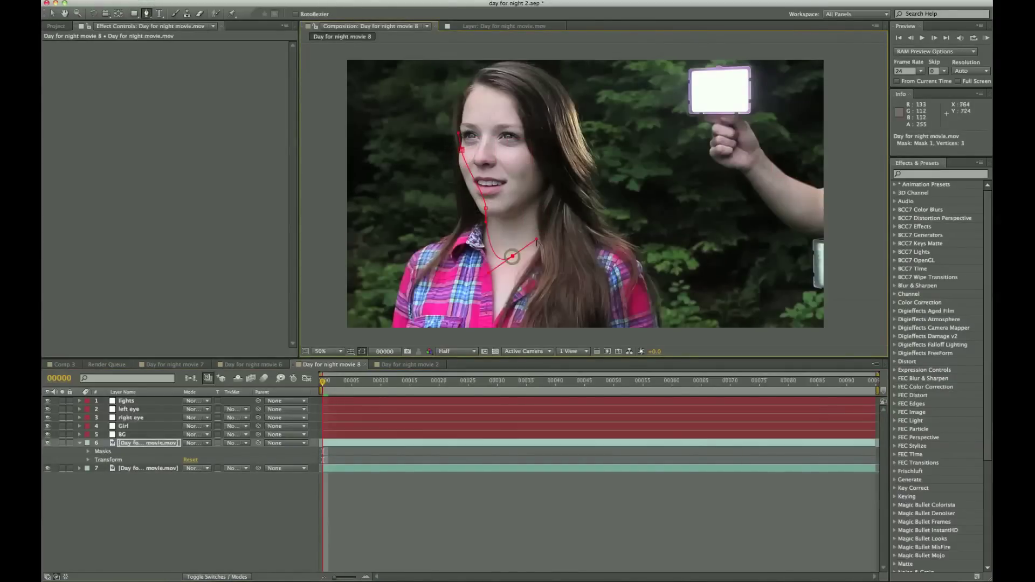
left_click_drag(536, 191, 531, 169)
left_click(512, 103)
left_click_drag(472, 100, 465, 115)
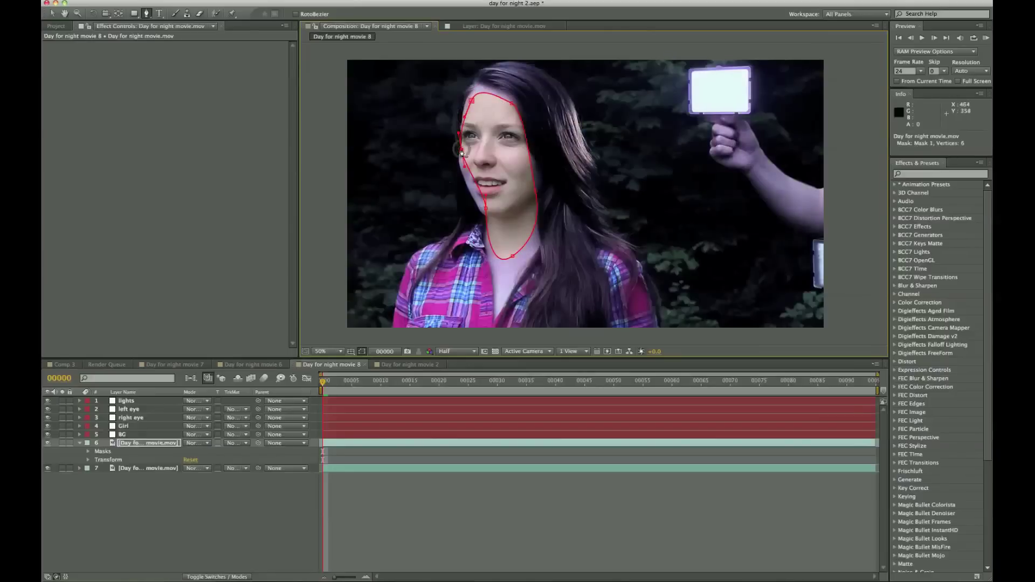
Set the face mask's feather to 229 pixels and expansion to -34 pixels, and compare the image with and without the masked layer.
key("m")
key("m")
key("m")
key("m")
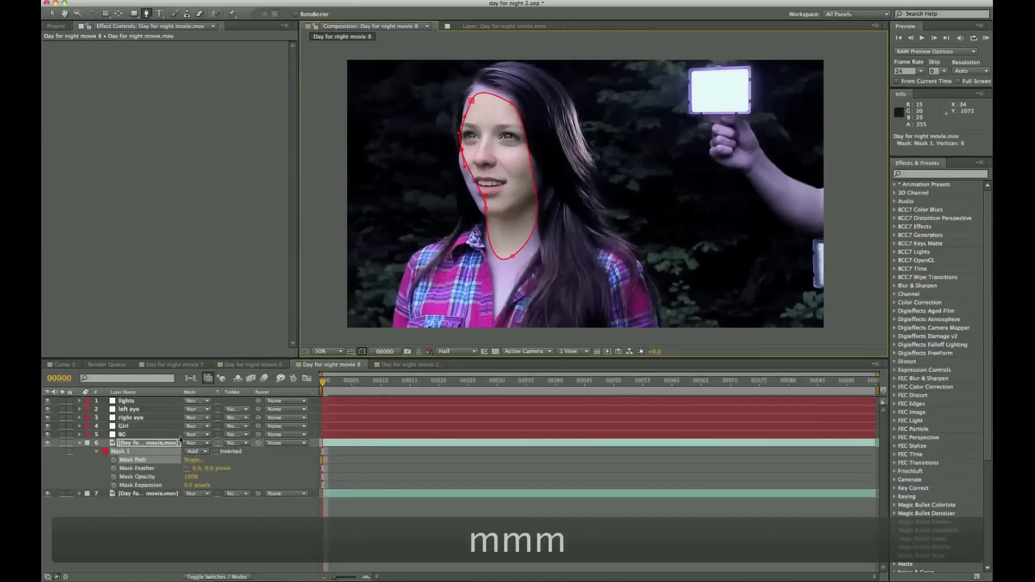
left_click_drag(208, 468, 311, 470)
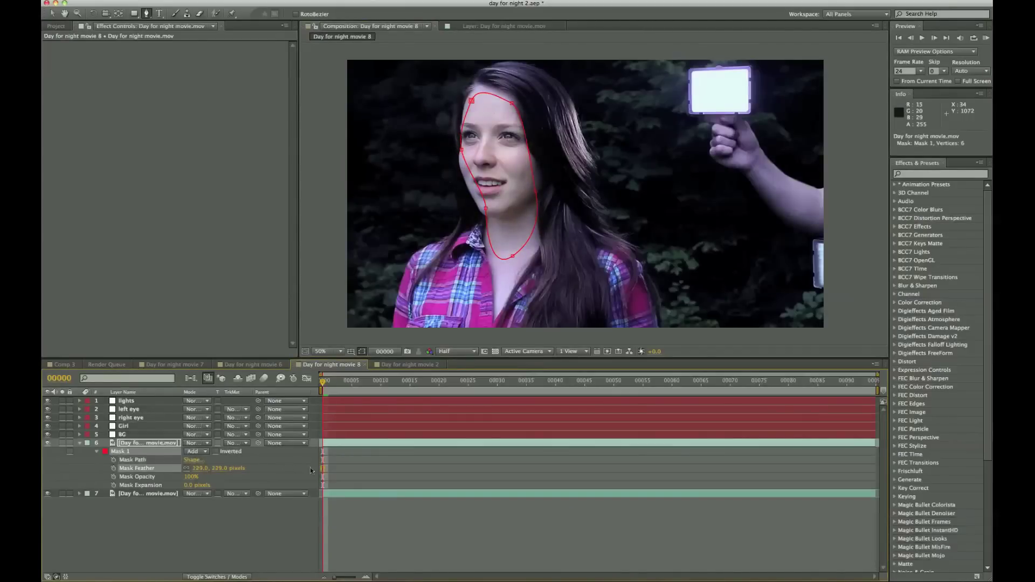
left_click_drag(192, 485, 173, 485)
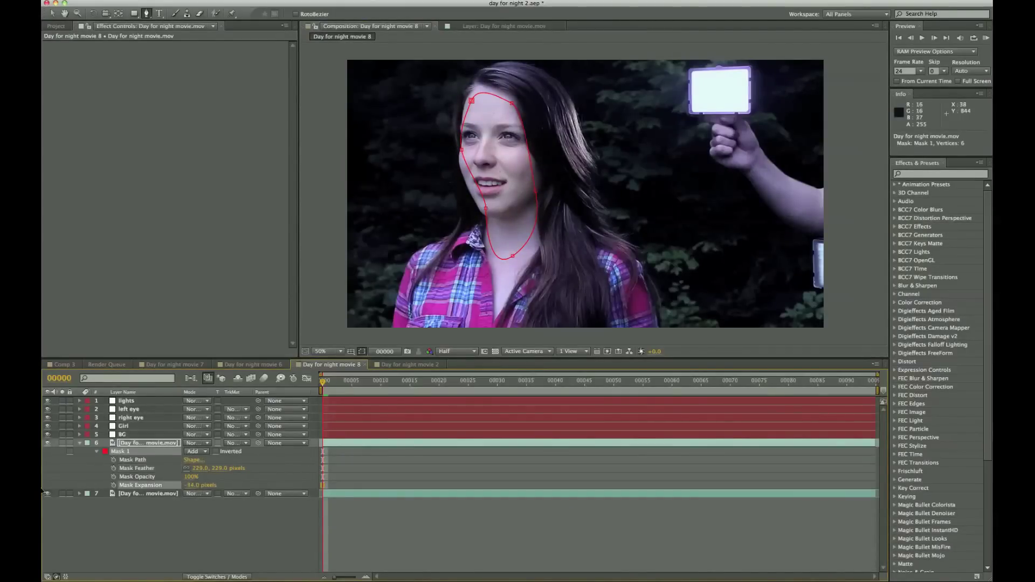
left_click(48, 443)
left_click(48, 443)
left_click(48, 443)
left_click(48, 443)
Keyframe the face mask's path at frame 0, and reposition and reshape the mask to fit the girl's face at frame 94.
key("alt+shift+m")
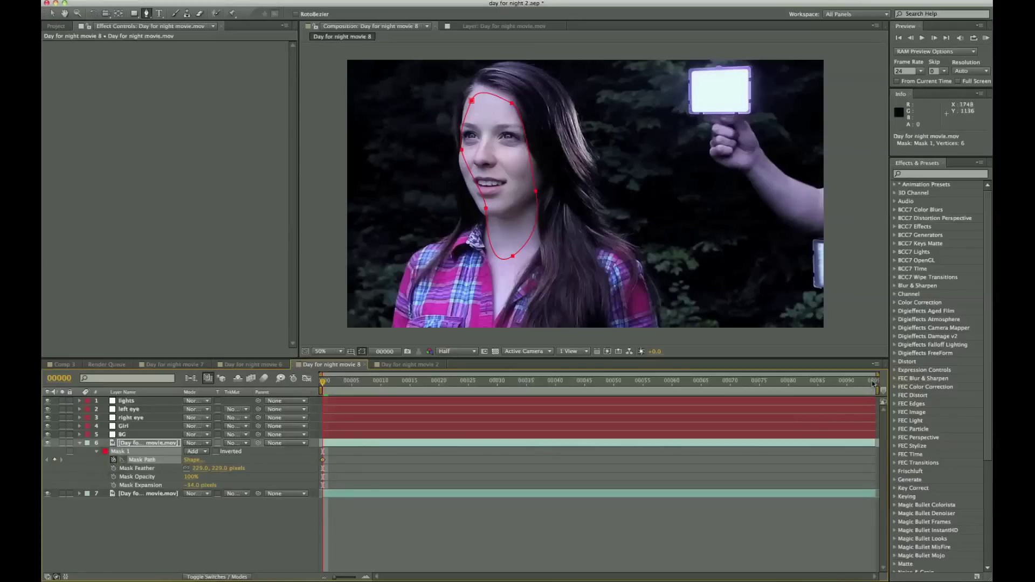
key("End")
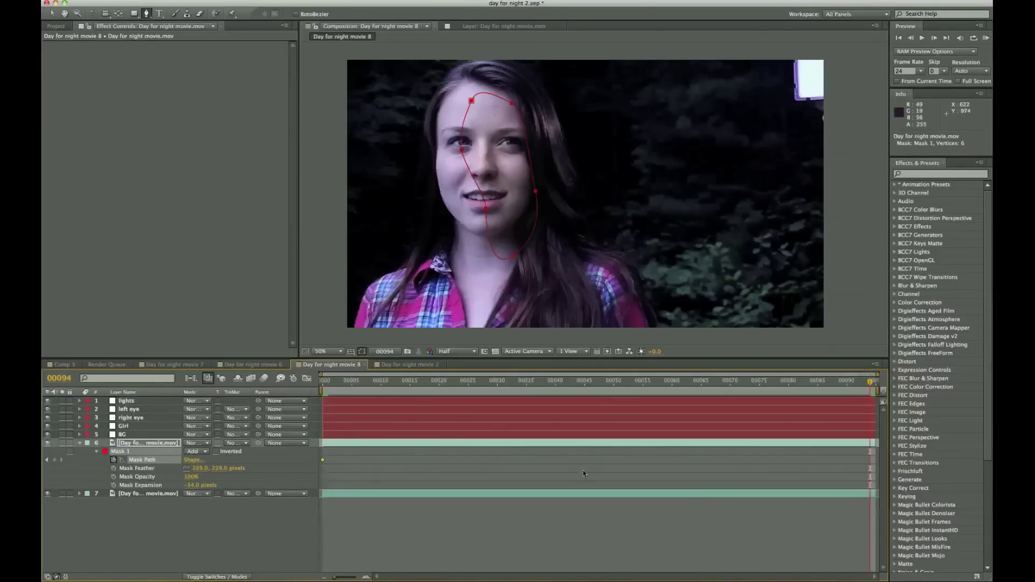
key("v")
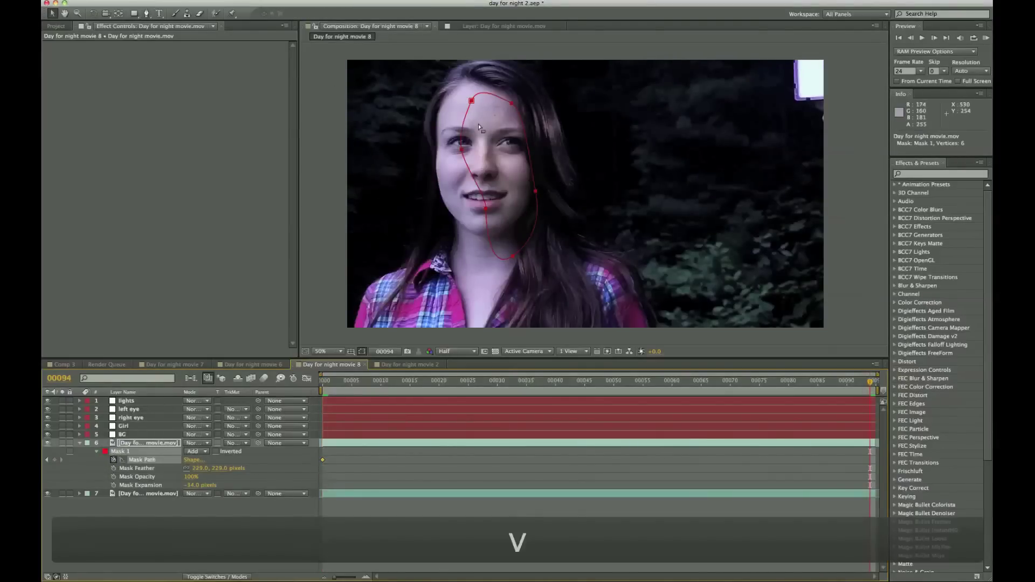
left_click_drag(472, 100, 455, 95)
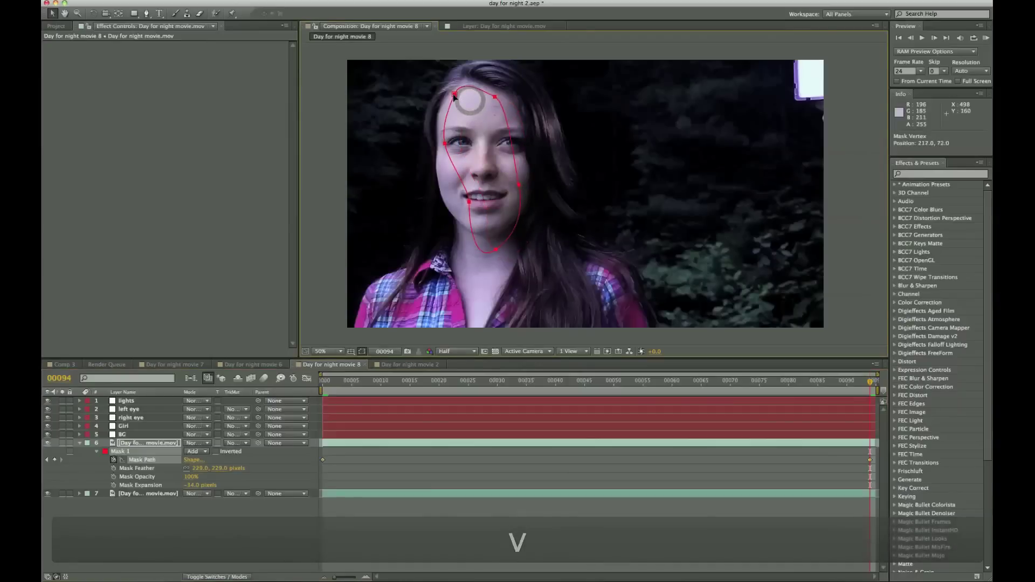
left_click(442, 215)
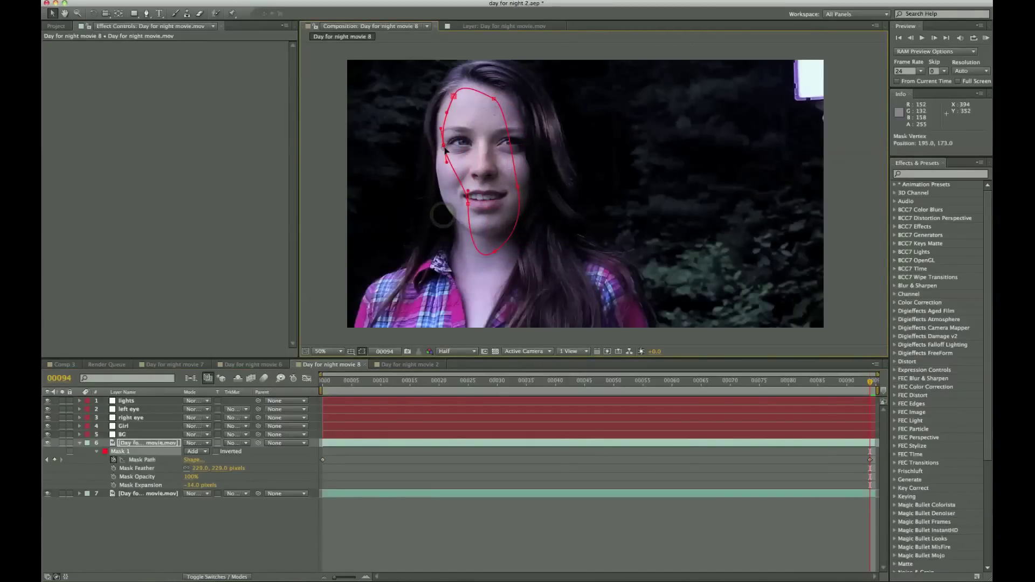
left_click_drag(468, 201, 452, 245)
left_click(517, 188)
left_click_drag(518, 189, 531, 181)
left_click(495, 99)
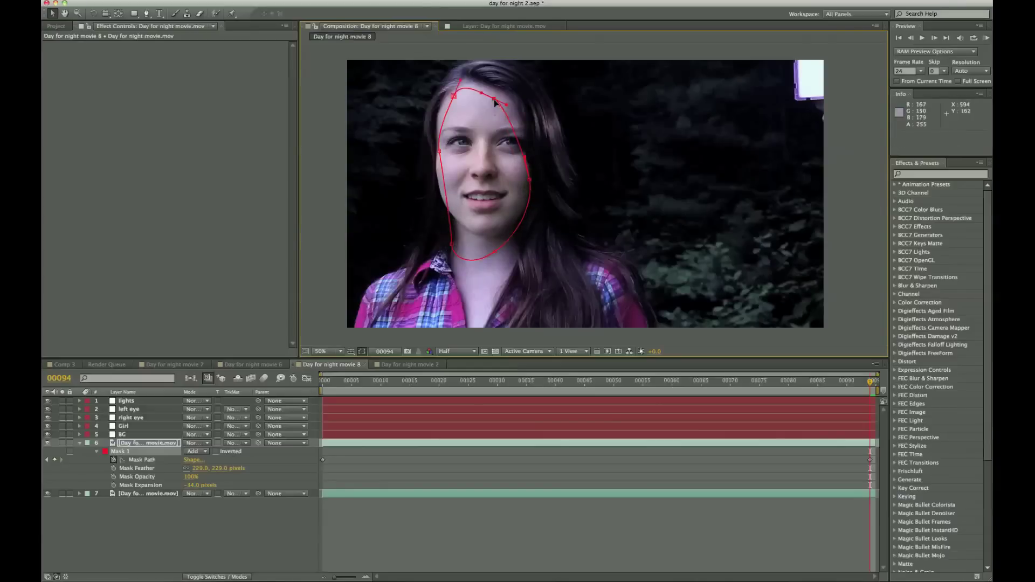
left_click_drag(495, 101, 502, 108)
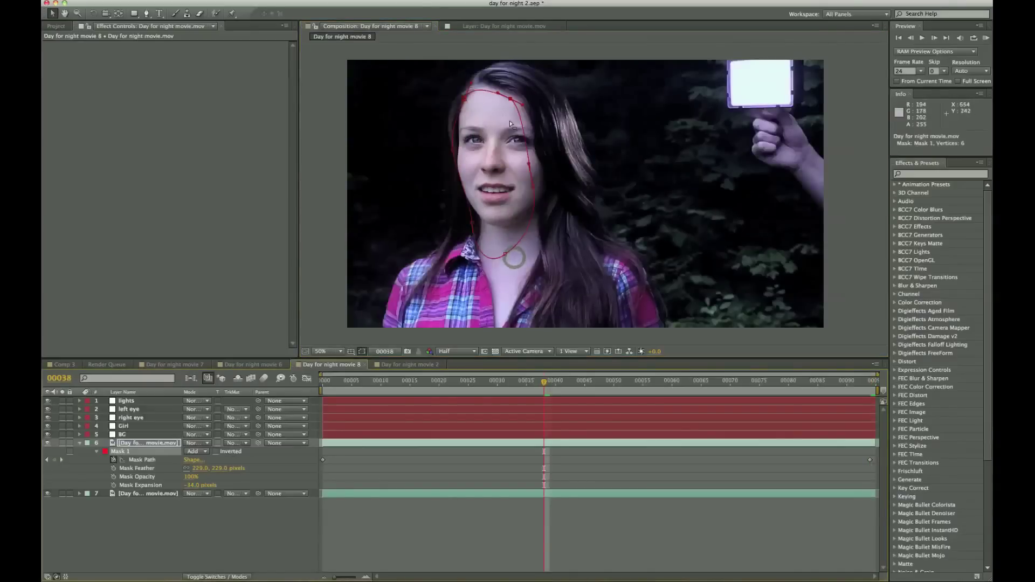
Adjust the face mask's points at frame 38 to follow the edges of the girl's face.
left_click_drag(500, 98, 506, 101)
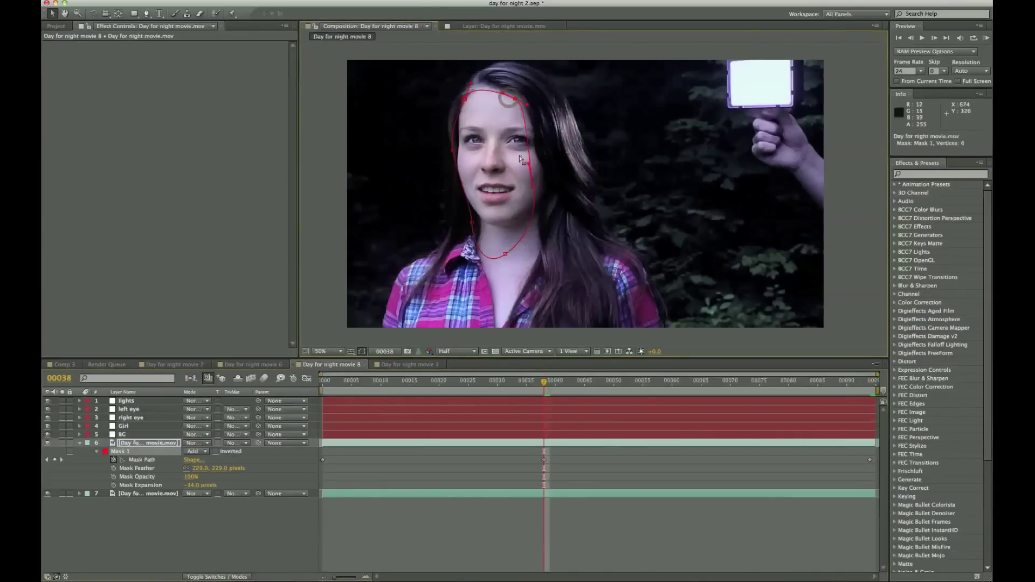
left_click_drag(532, 188, 545, 207)
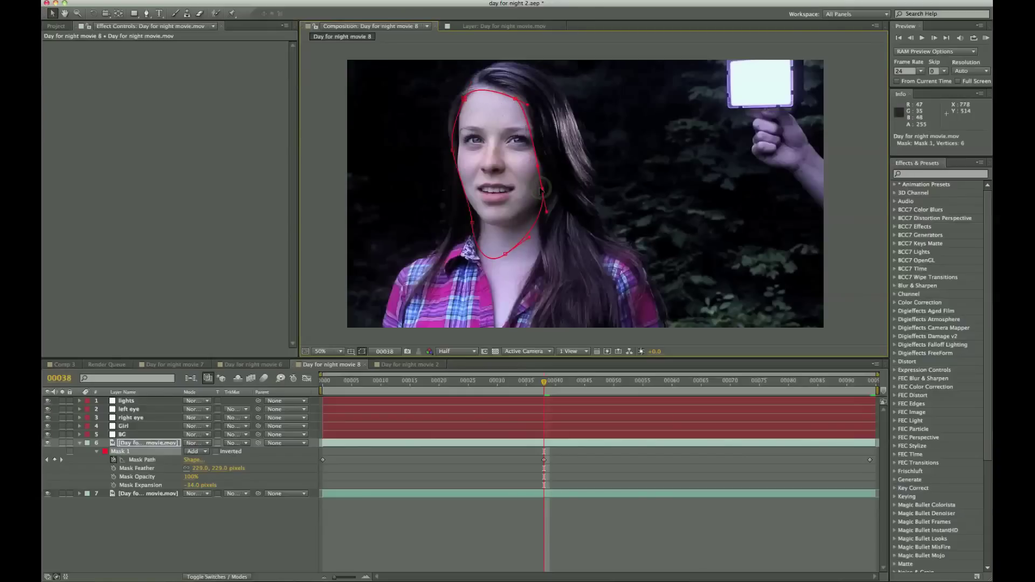
left_click_drag(454, 151, 463, 149)
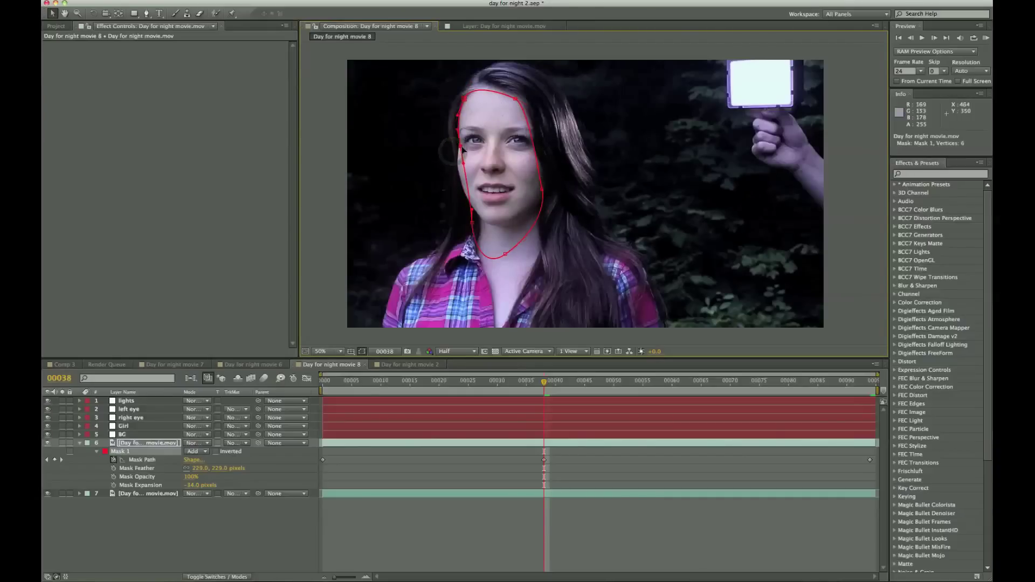
Return to frame 0 and add a black 1920 × 1080 px solid to the composition.
left_click_drag(339, 380, 313, 383)
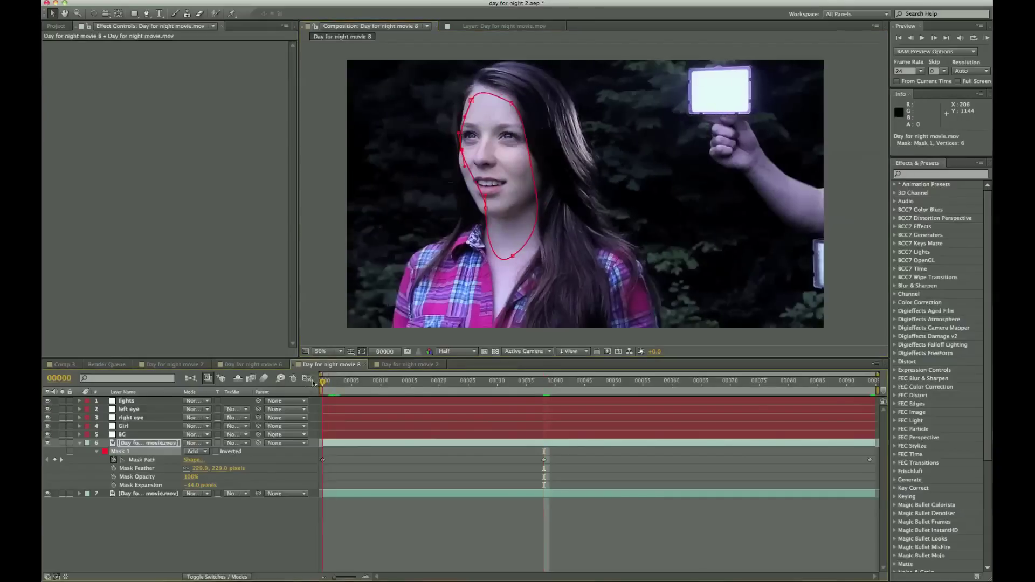
left_click(229, 0)
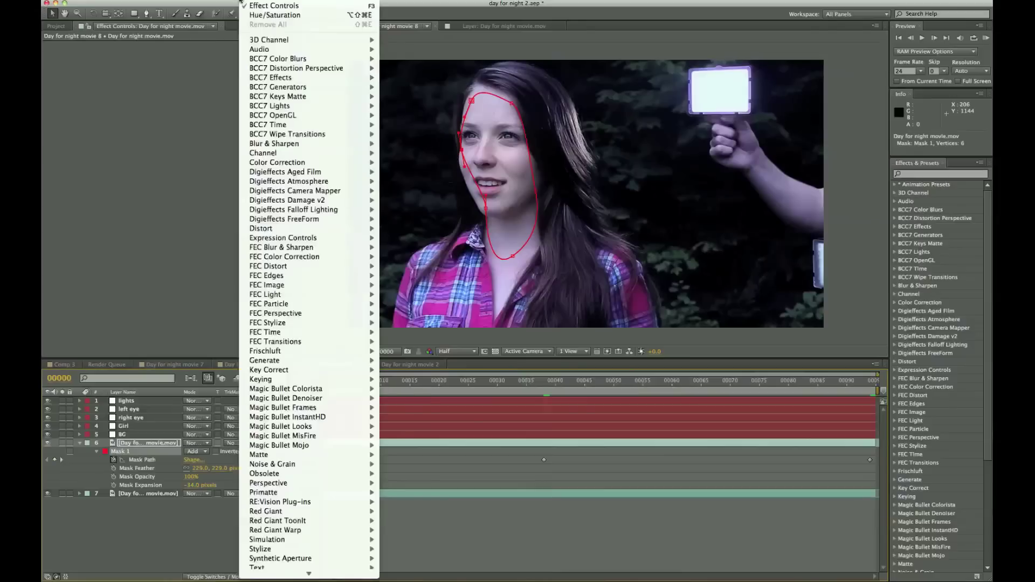
mouse_move(244, 6)
left_click(366, 18)
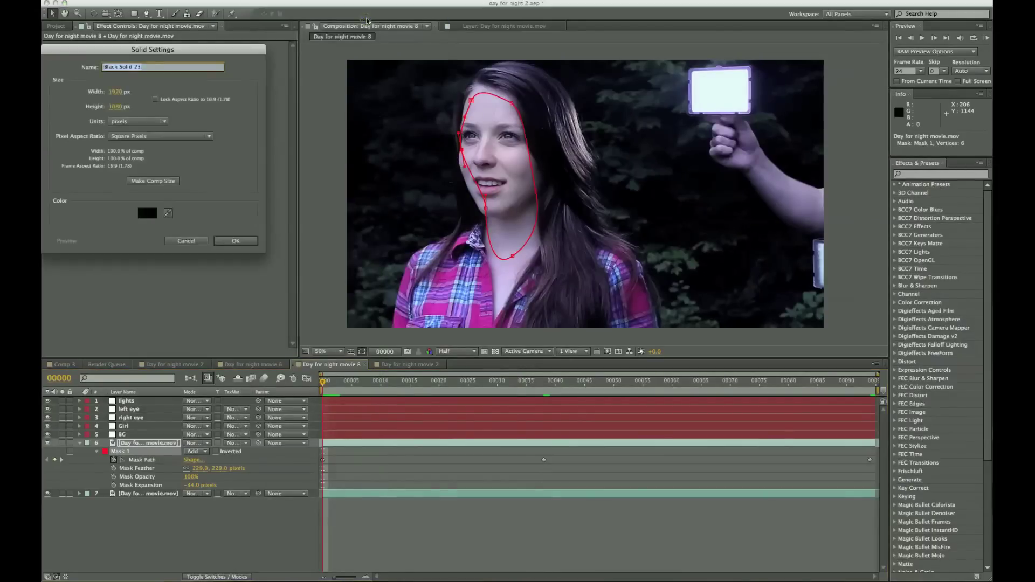
key("Return")
Draw a closed curved Pen mask on the black solid that covers the frame's right side and lower edge, leaving the girl uncovered.
left_click(144, 14)
left_click(472, 55)
left_click_drag(472, 58, 517, 67)
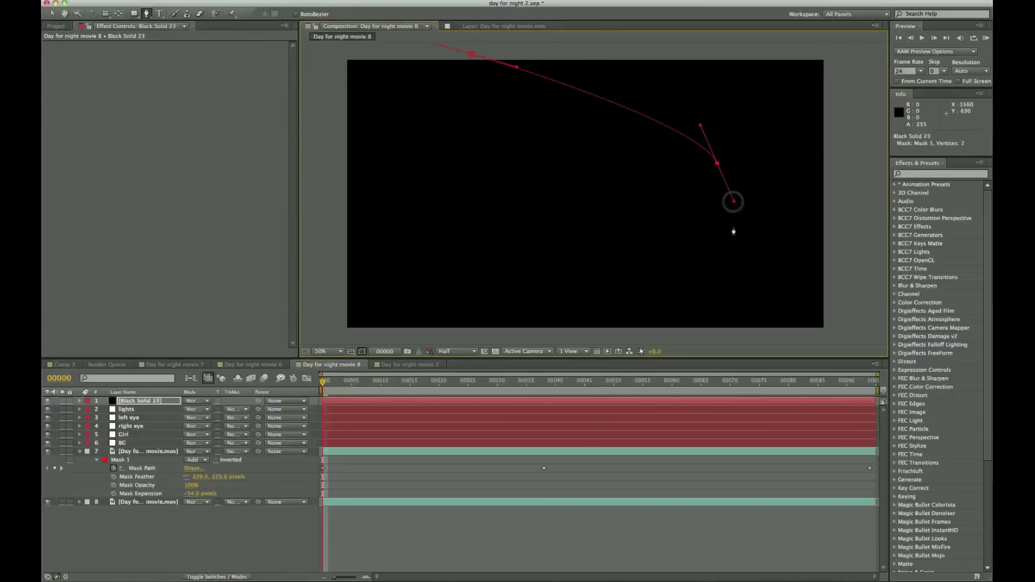
left_click_drag(715, 308, 676, 327)
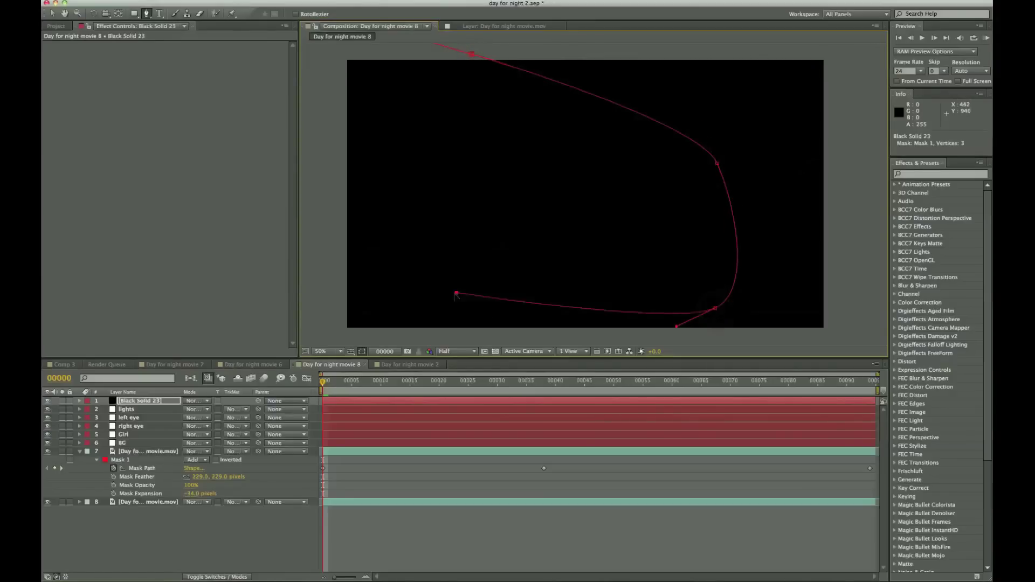
left_click_drag(457, 293, 396, 263)
left_click(330, 265)
left_click_drag(335, 307, 303, 141)
left_click_drag(383, 250, 708, 267)
left_click(852, 159)
left_click_drag(845, 57, 831, 195)
left_click_drag(430, 162, 624, 162)
left_click_drag(405, 219, 435, 256)
left_click_drag(406, 218, 484, 282)
left_click(607, 262)
left_click_drag(703, 270, 543, 81)
Set the black solid's mask feather to 415 pixels and its mask expansion to -91 pixels.
key("m")
key("m")
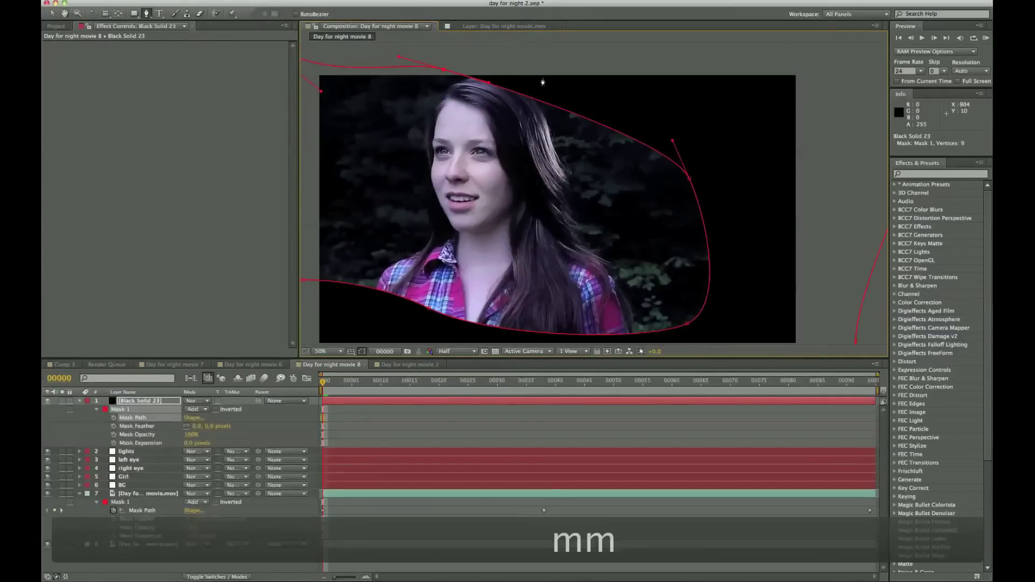
left_click_drag(197, 427, 564, 433)
left_click_drag(198, 443, 140, 442)
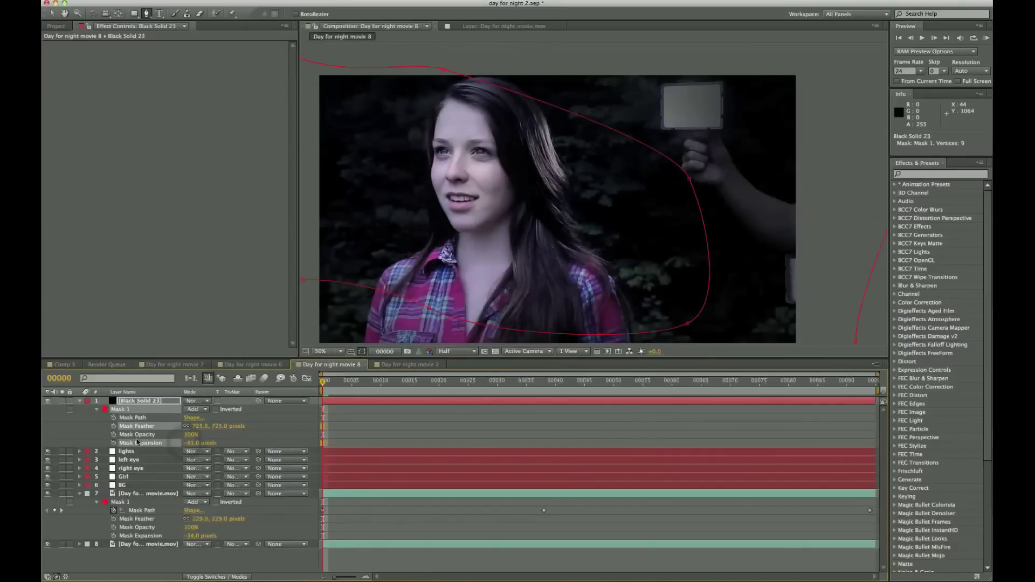
left_click(197, 426)
left_click_drag(196, 426, 42, 426)
left_click(44, 429)
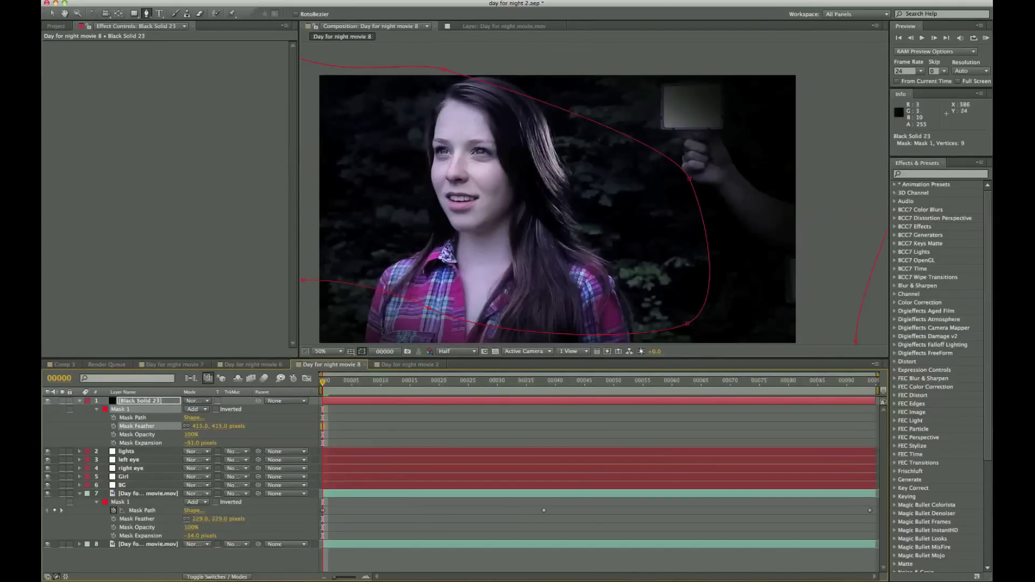
Add a white 1920 × 1080 px solid above the other layers and hide it to reveal the footage.
left_click(222, 0)
mouse_move(229, 5)
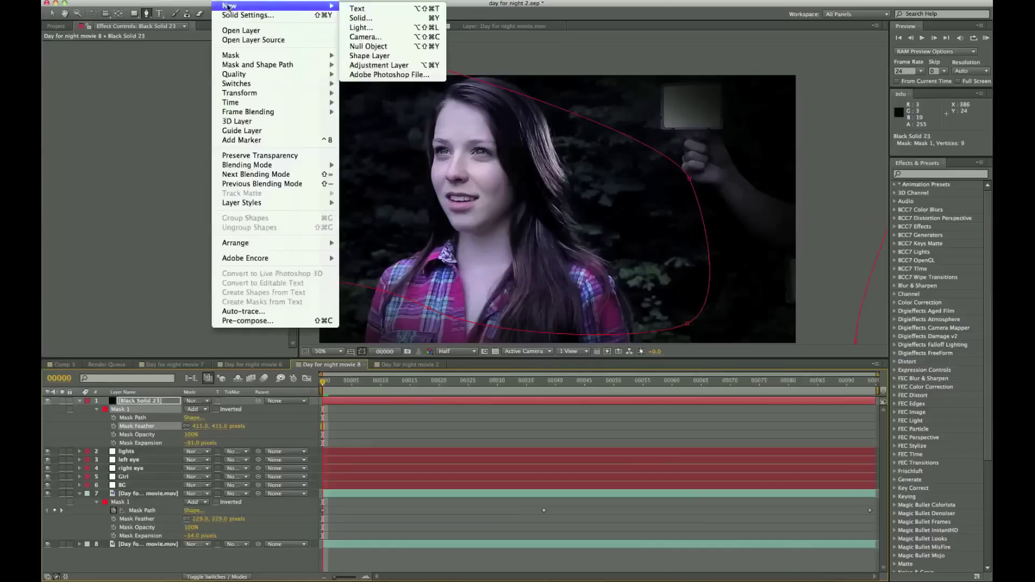
left_click(361, 18)
left_click(147, 213)
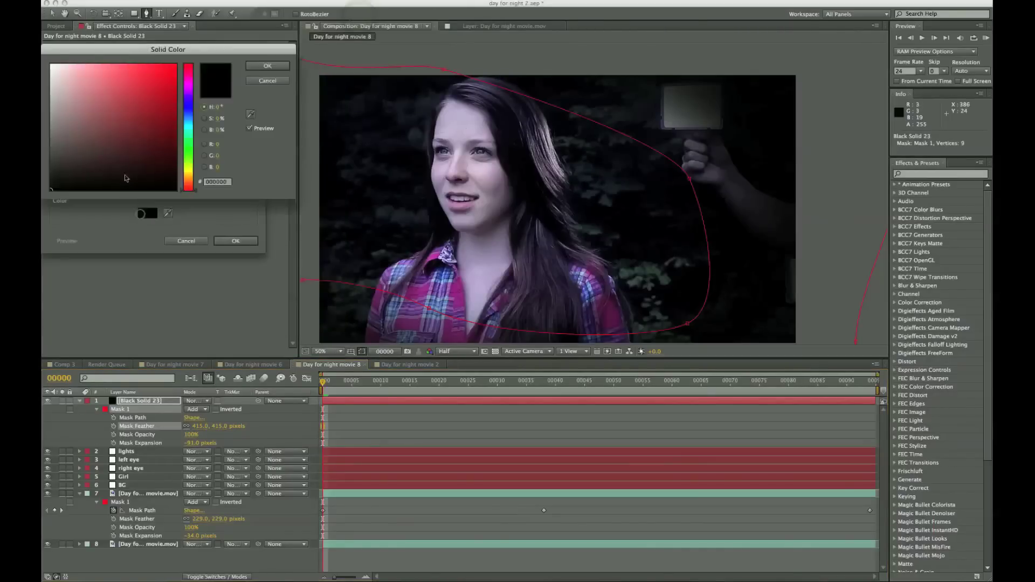
left_click(51, 65)
key("Return")
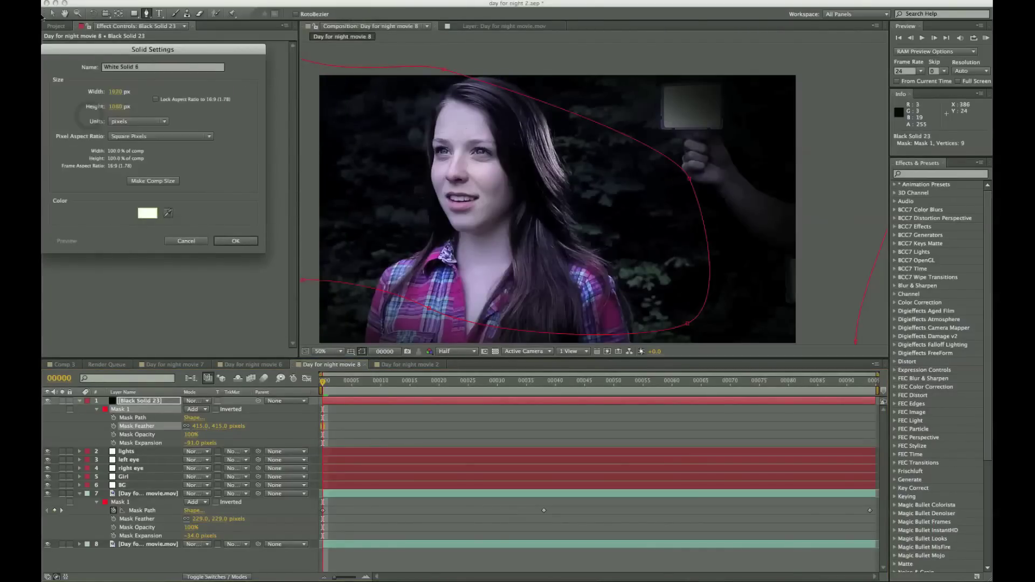
left_click(235, 242)
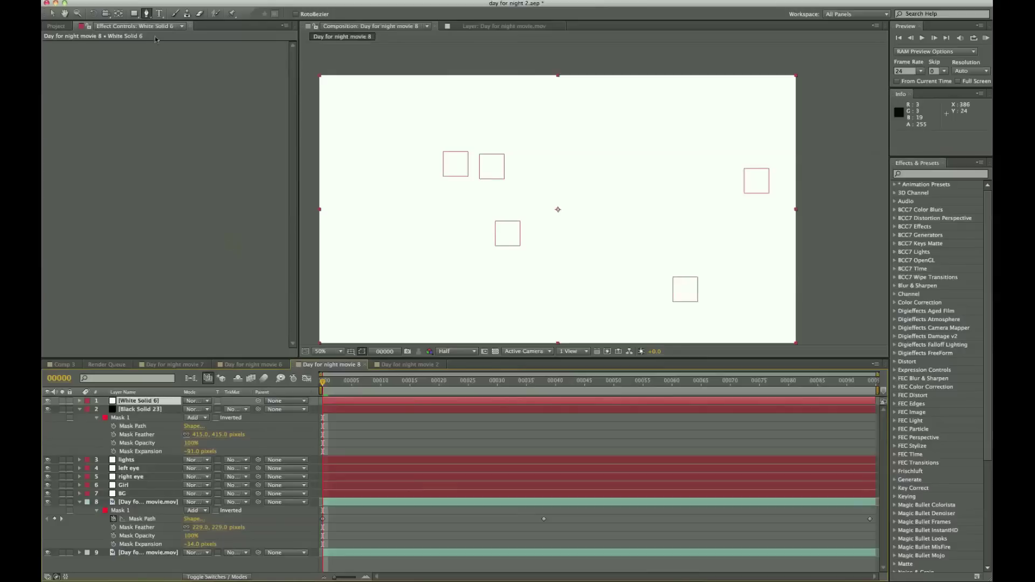
left_click(48, 401)
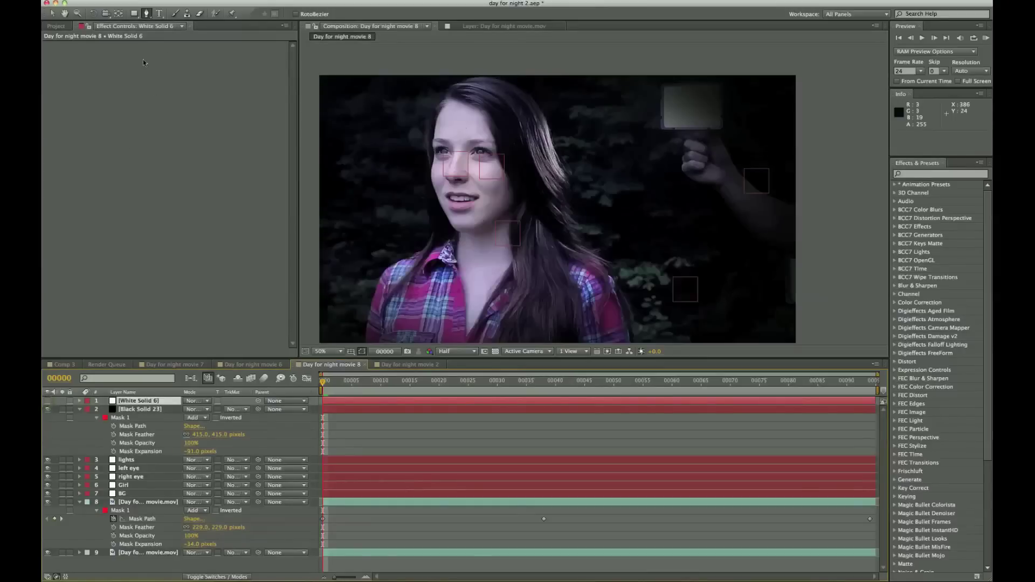
Begin a Pen mask on the hidden white solid, tracing the girl's left-hand shoulder, neck and head up to the crown.
left_click(148, 16)
left_click(366, 340)
left_click_drag(377, 273, 394, 264)
left_click(430, 242)
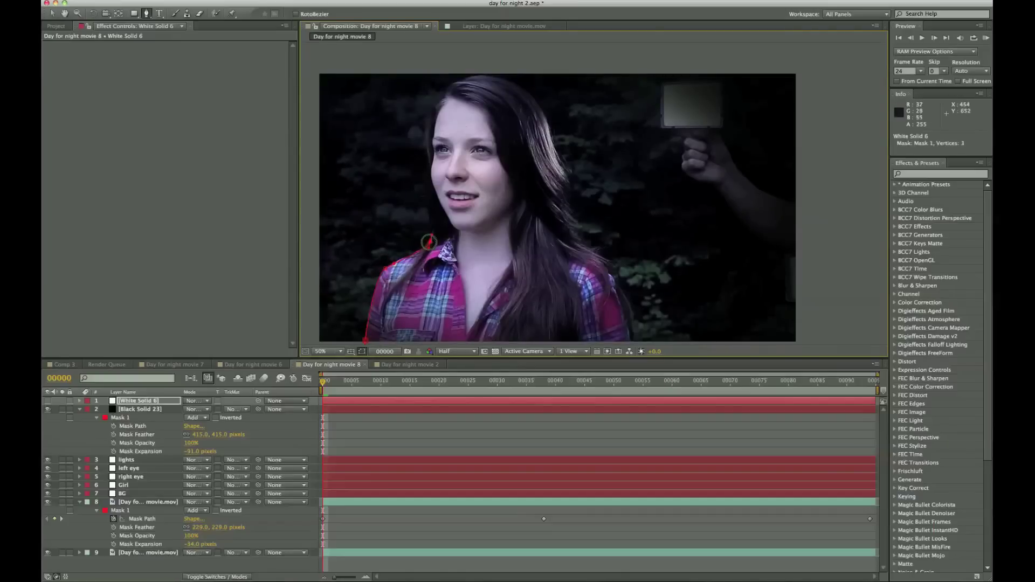
left_click_drag(427, 176, 425, 163)
left_click_drag(445, 88, 490, 80)
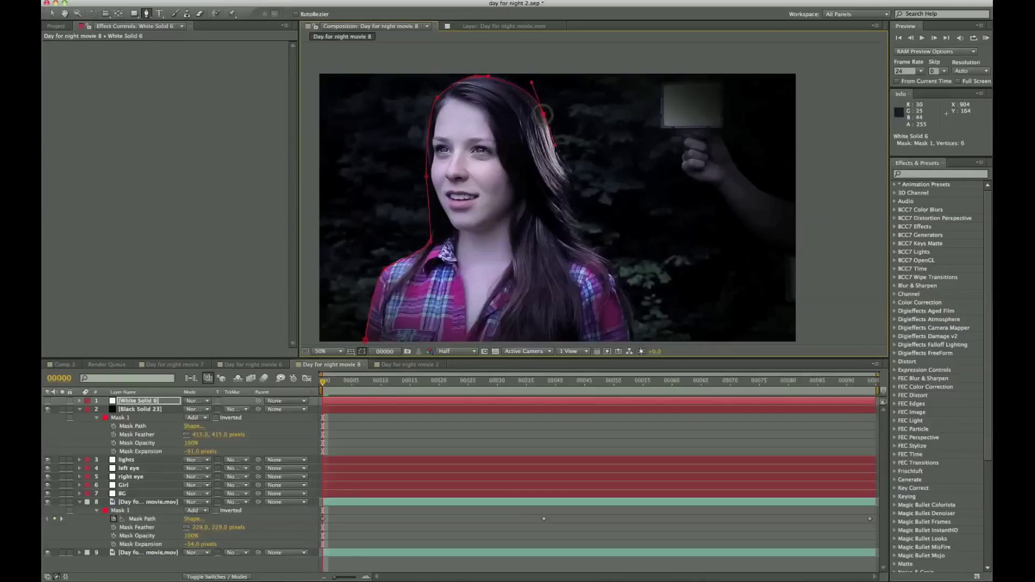
Continue the mask down the girl's hair and right-hand shoulder and close it below the frame's lower edge.
left_click_drag(555, 149, 567, 183)
left_click(566, 197)
left_click(567, 203)
left_click(591, 252)
left_click(625, 315)
left_click(628, 330)
scroll(636, 302, "down", 3)
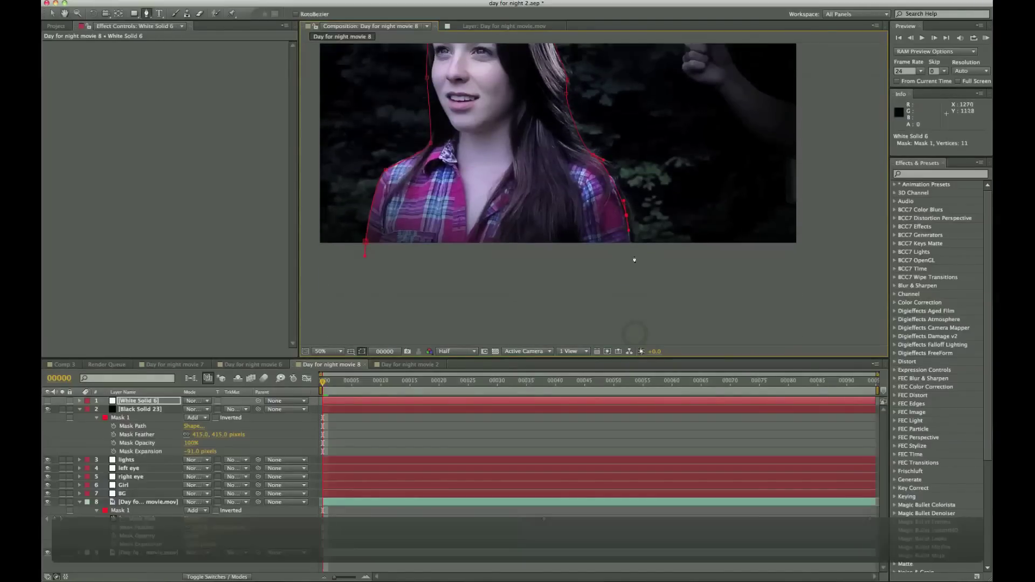
left_click(628, 285)
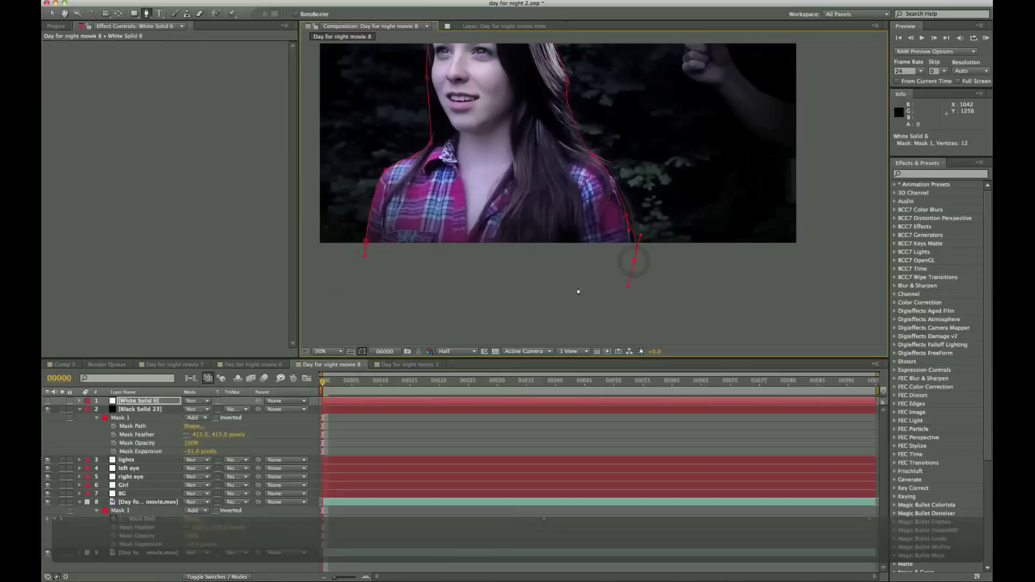
left_click(360, 301)
left_click(365, 257)
key("space")
mouse_move(472, 244)
left_mouse_down()
mouse_move(473, 303)
mouse_move(468, 249)
left_mouse_up()
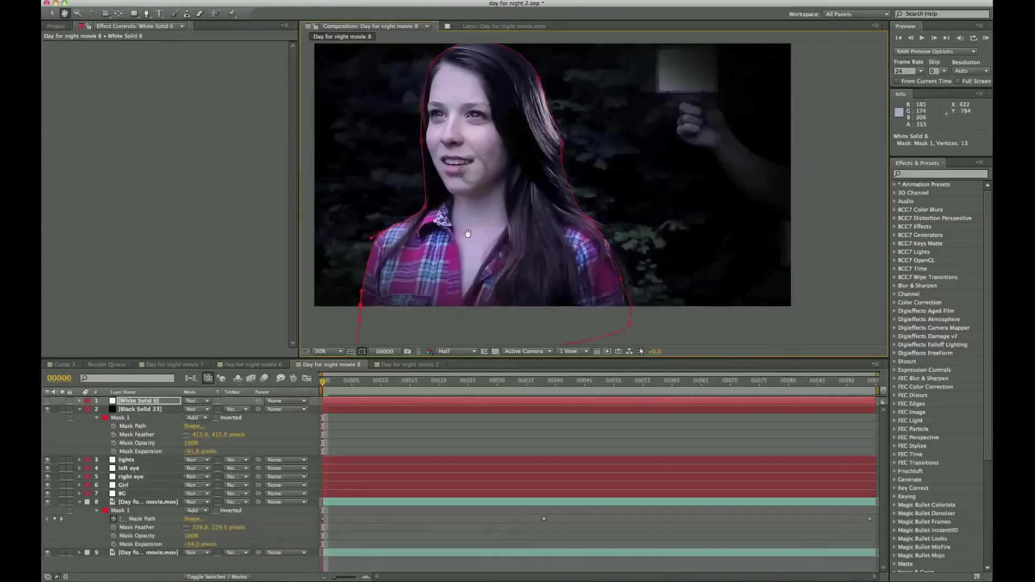
Show the white solid and set its mask feather to 6 pixels.
left_click(48, 401)
key("f")
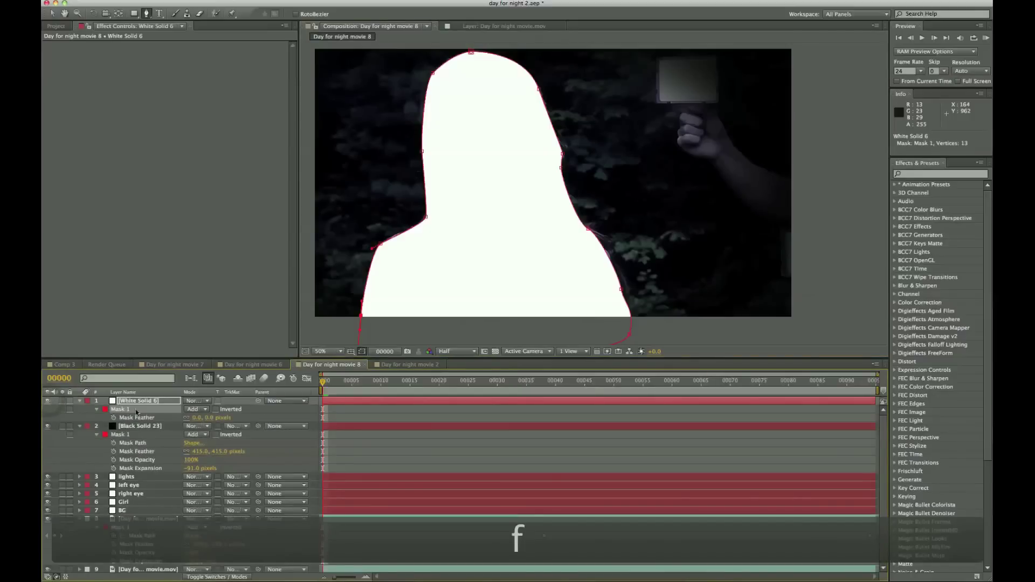
left_click_drag(197, 418, 195, 420)
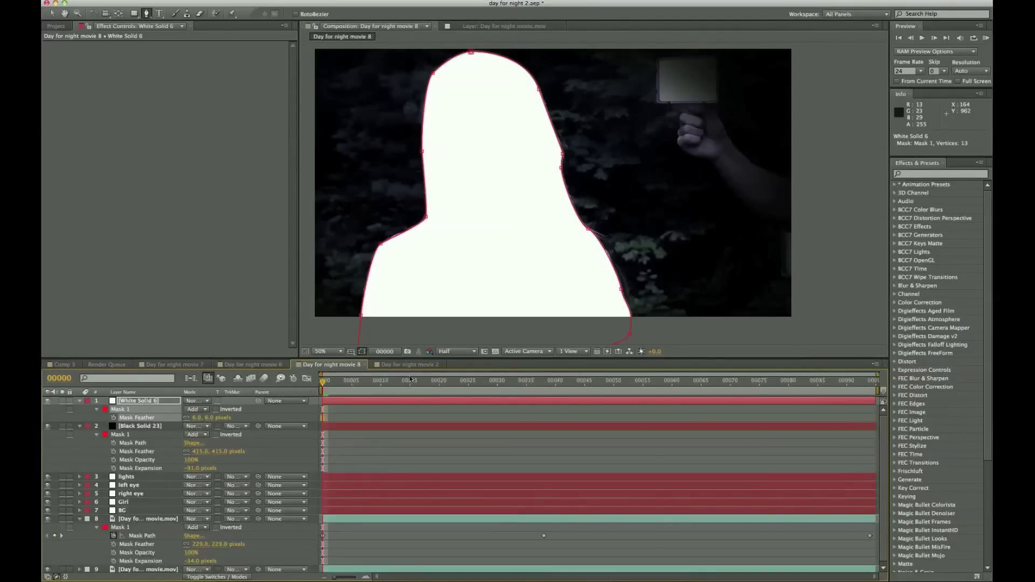
Keyframe the white solid's mask path at frame 0 and parent the solid to the Girl null.
key("f")
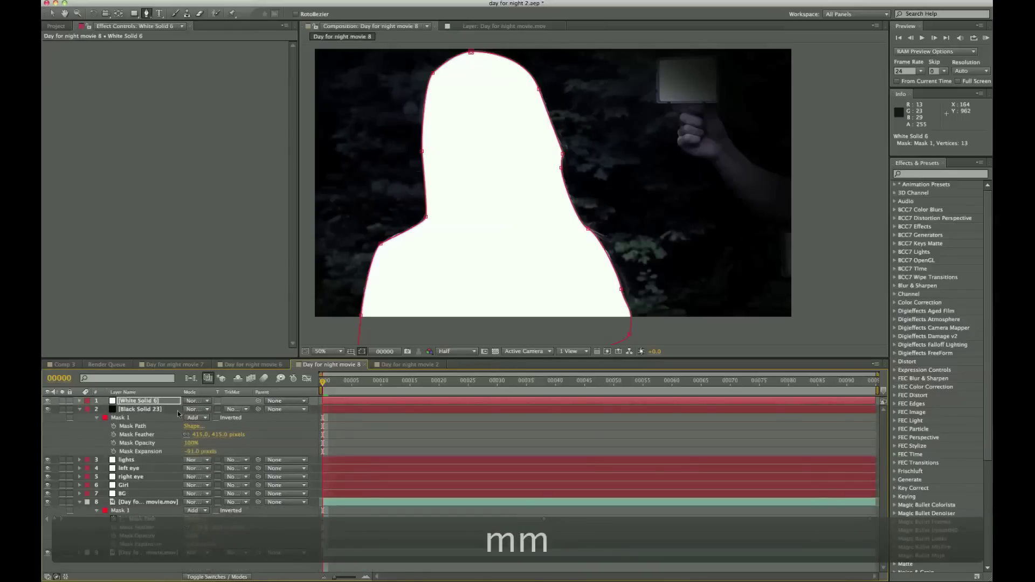
key("m")
key("m")
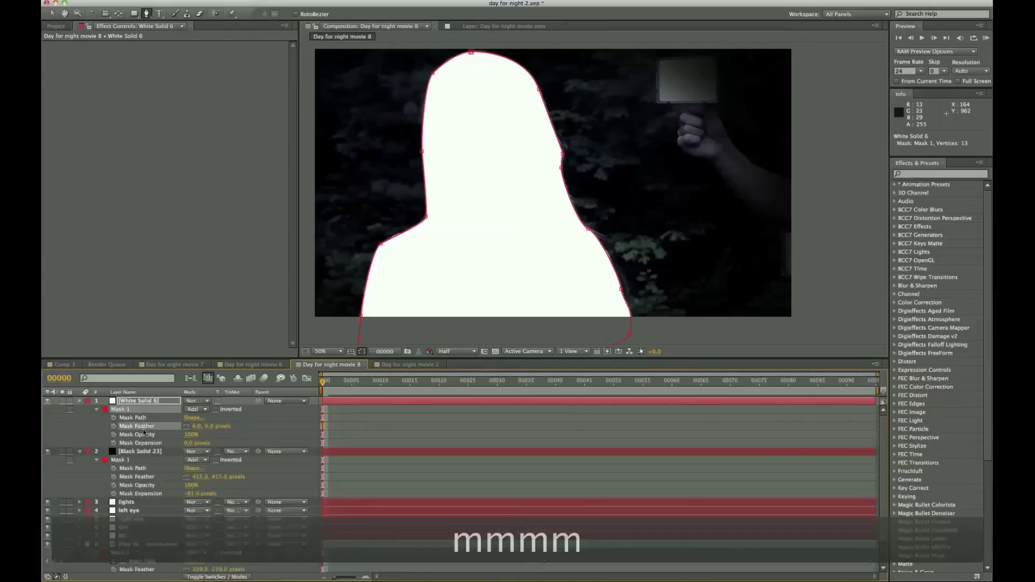
left_click(113, 418)
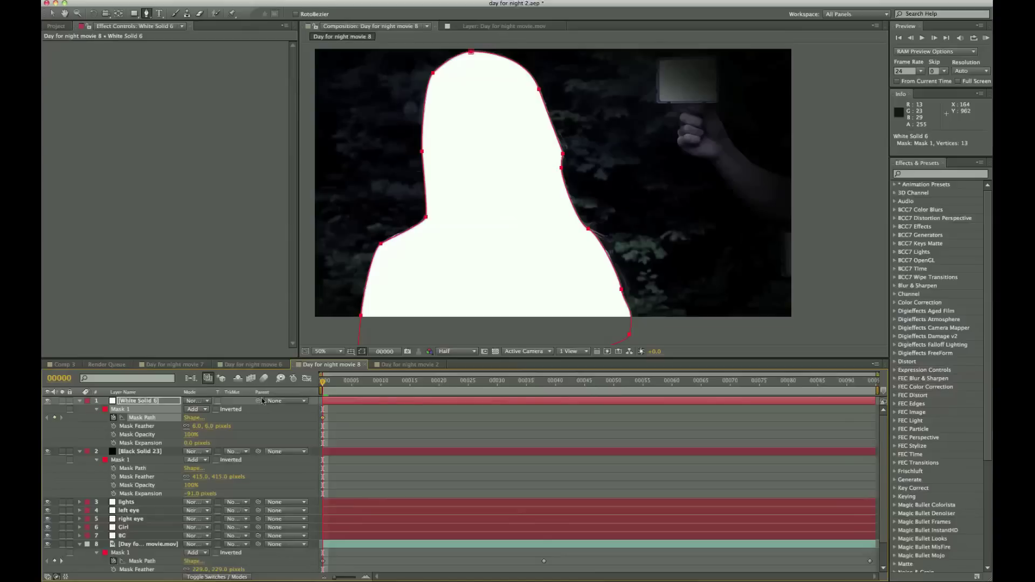
left_click_drag(259, 401, 123, 530)
Move to frame 29 and lower the white solid's opacity to 37% so the girl shows through.
left_click(346, 381)
left_click_drag(357, 382, 492, 386)
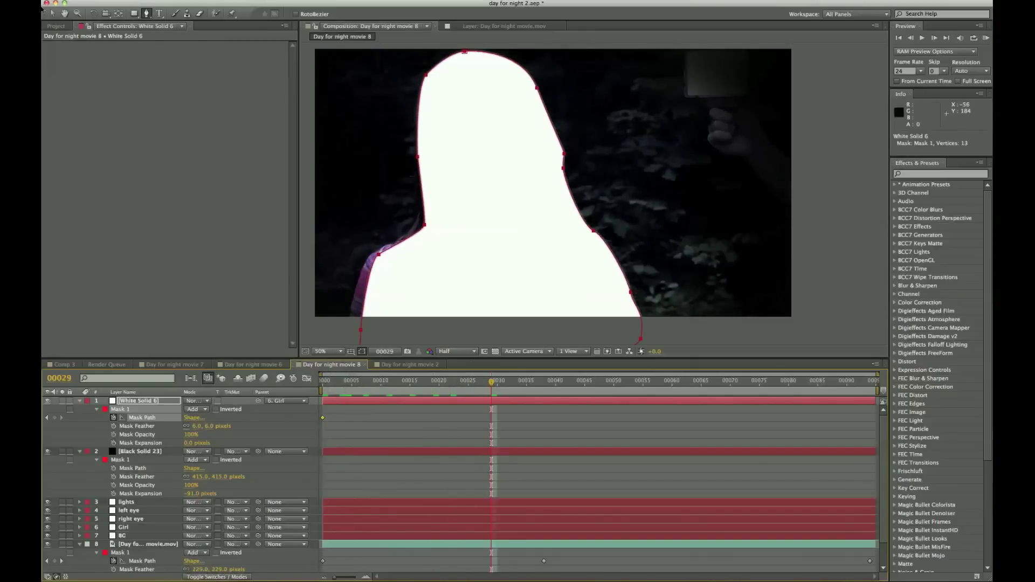
key("t")
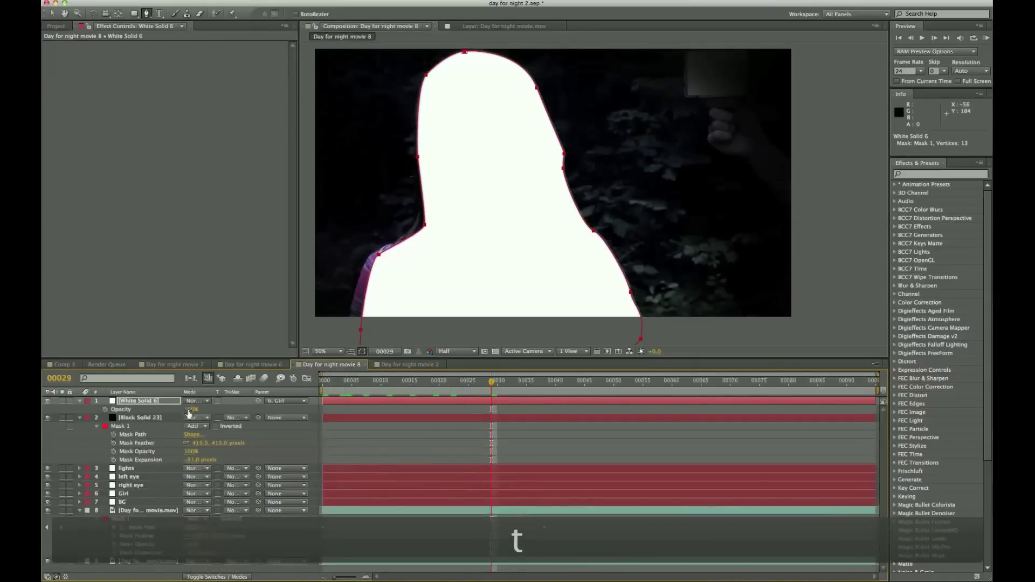
left_click_drag(191, 409, 123, 241)
Fit the white solid's mask to the girl's left-hand arm at frame 29, and adjust its shoulder edge near the end of the clip.
key("v")
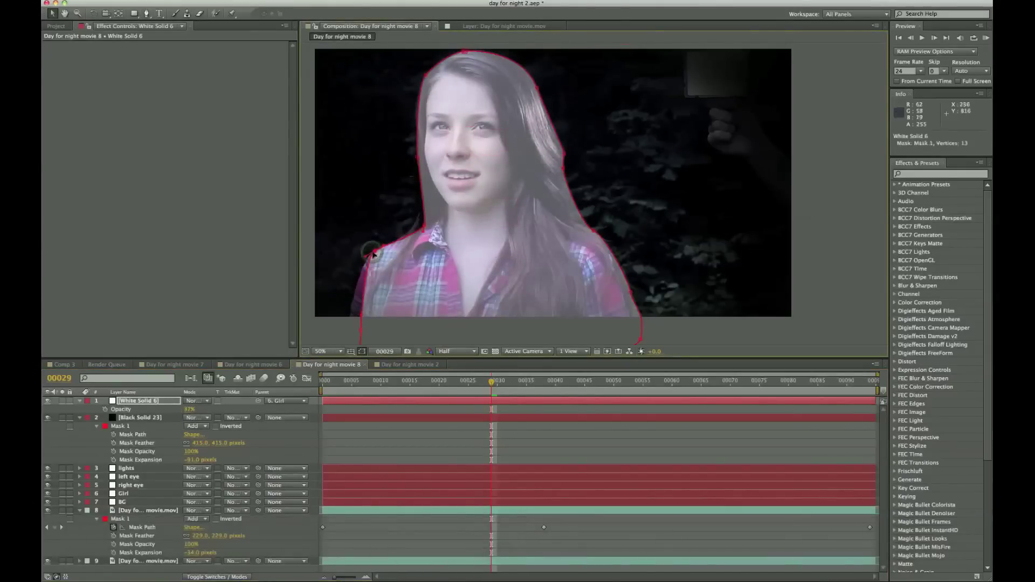
left_click(361, 332)
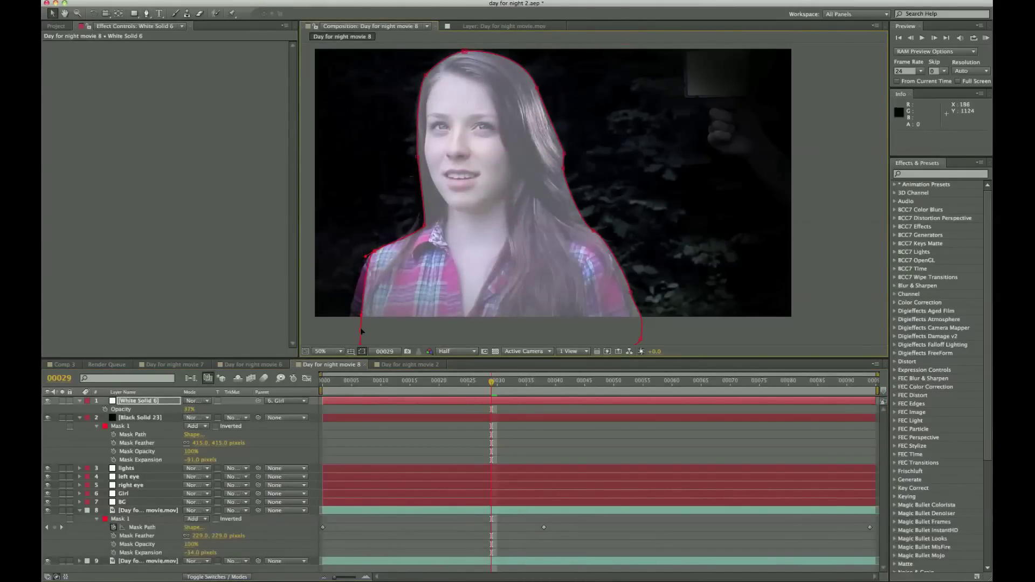
left_click_drag(361, 332, 348, 330)
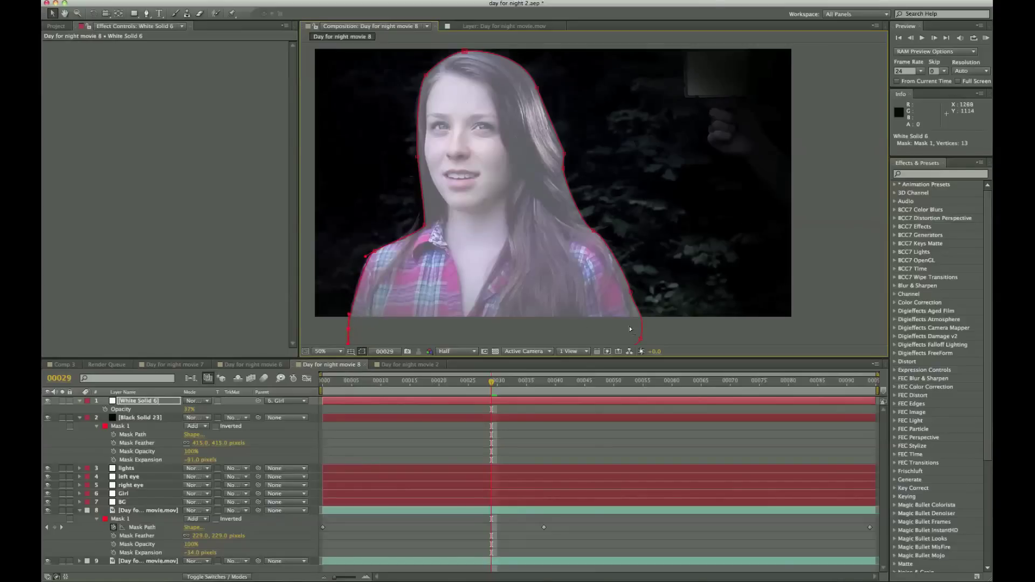
left_click(613, 381)
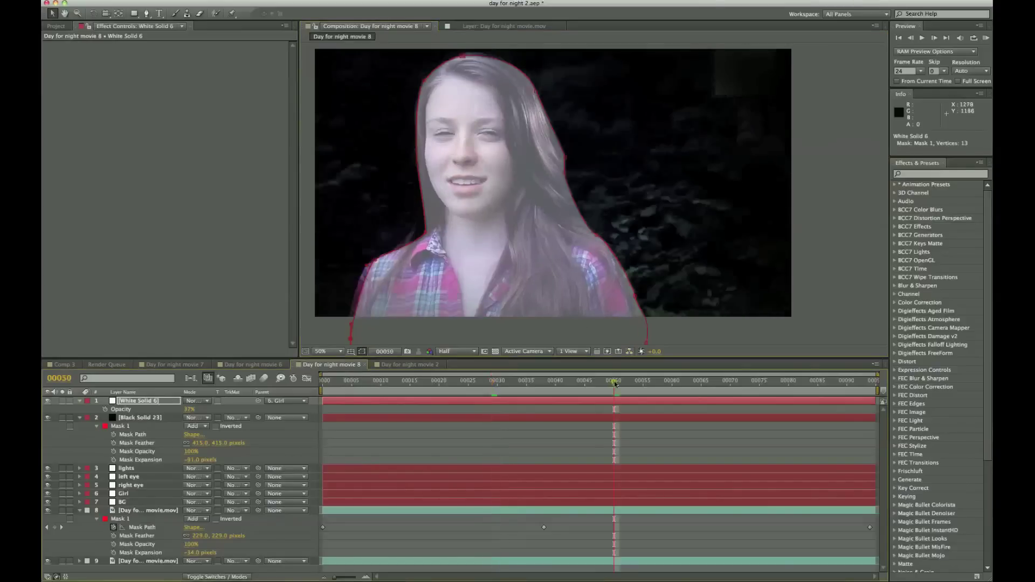
left_click(688, 381)
left_click_drag(688, 382, 818, 384)
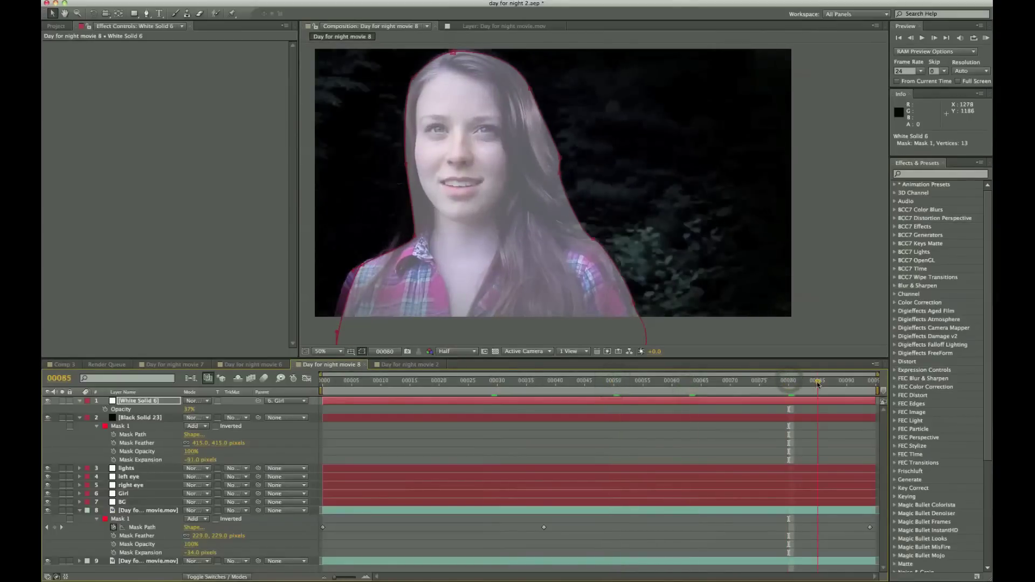
left_click_drag(410, 237, 390, 233)
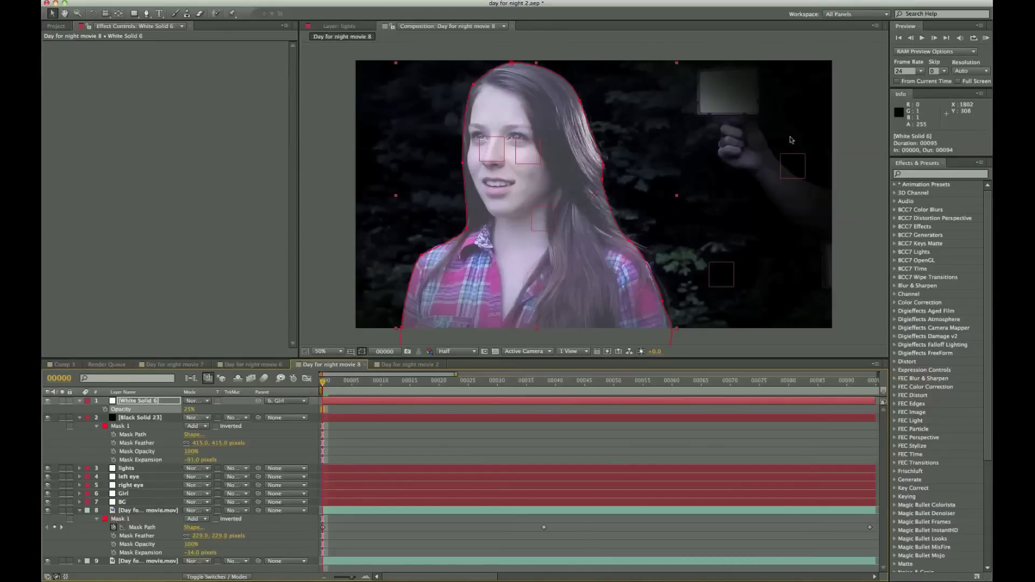
Paste the masked Day for night movie 2 layer, parent it to the lights null and place it directly below Black Solid 23.
key("super+v")
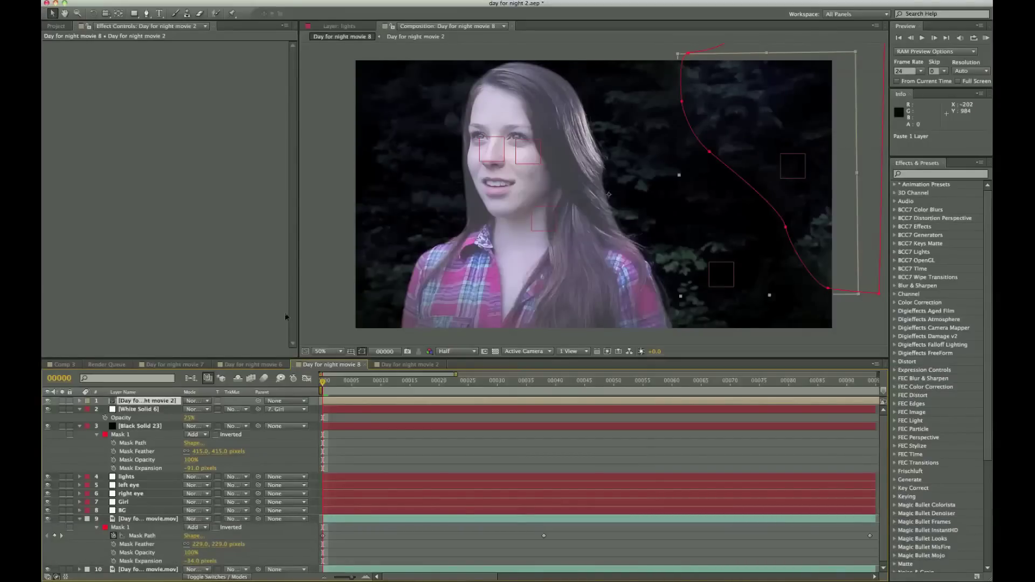
left_click_drag(258, 402, 153, 476)
left_click_drag(162, 401, 161, 461)
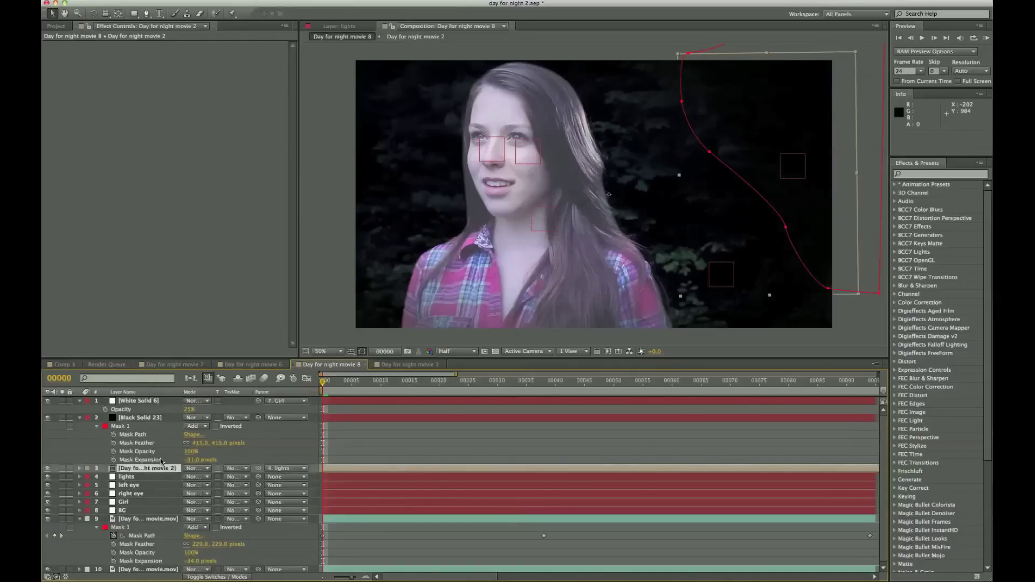
Add a black 3067 × 1663 px solid above the white solid.
left_click(159, 402)
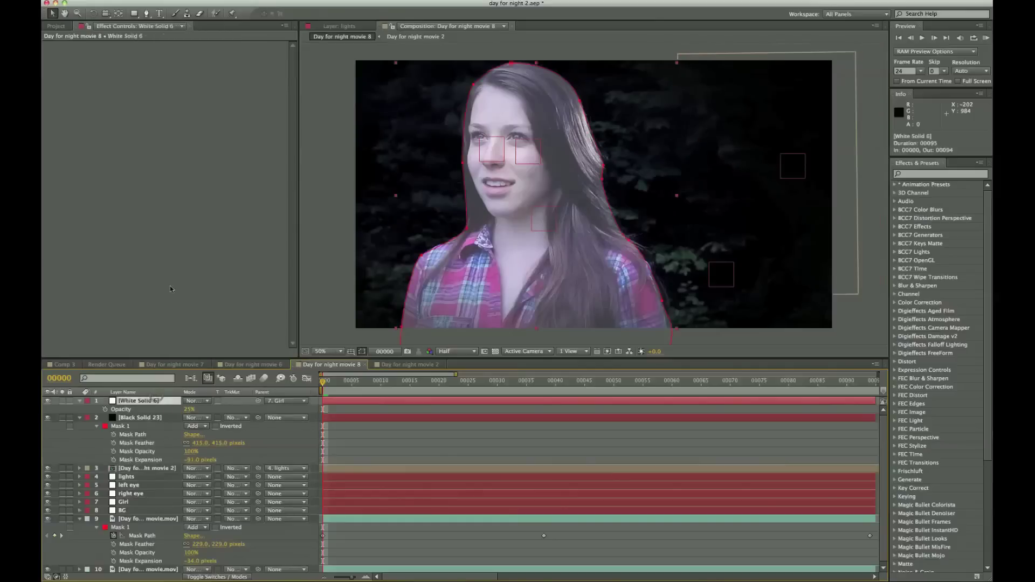
key("super+y")
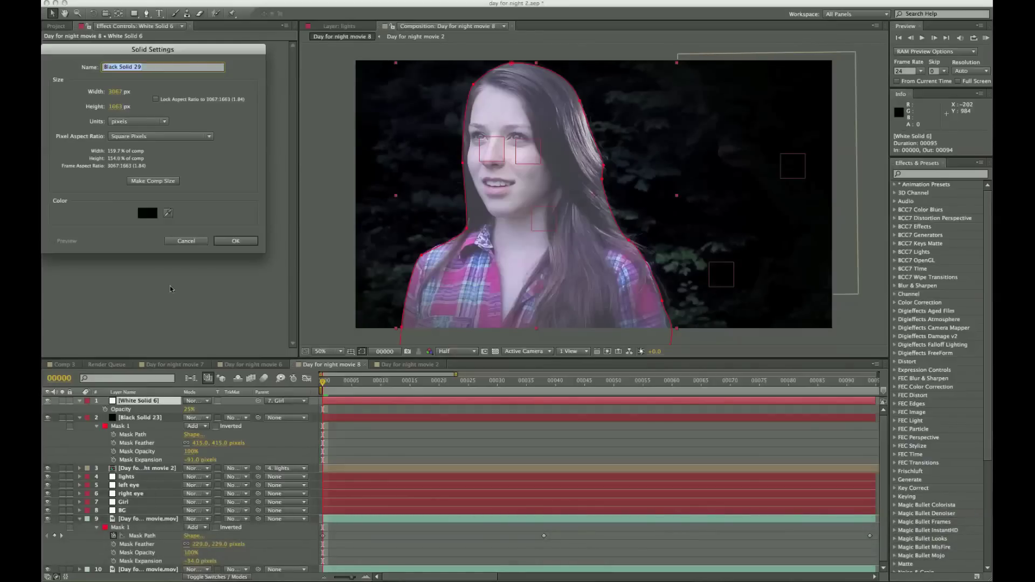
left_click(237, 241)
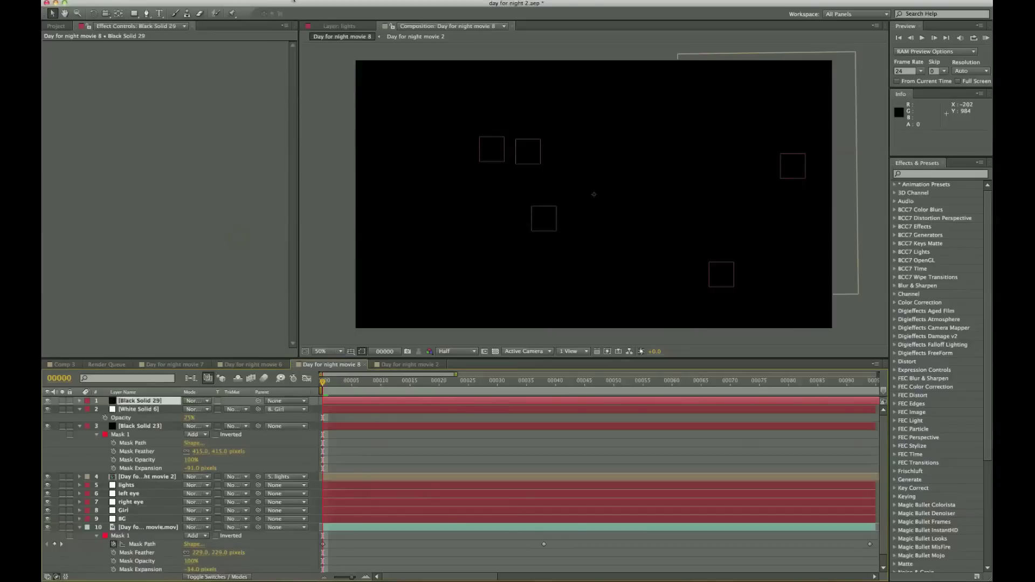
Apply the Trapcode Particular effect to Black Solid 29.
right_click(226, 243)
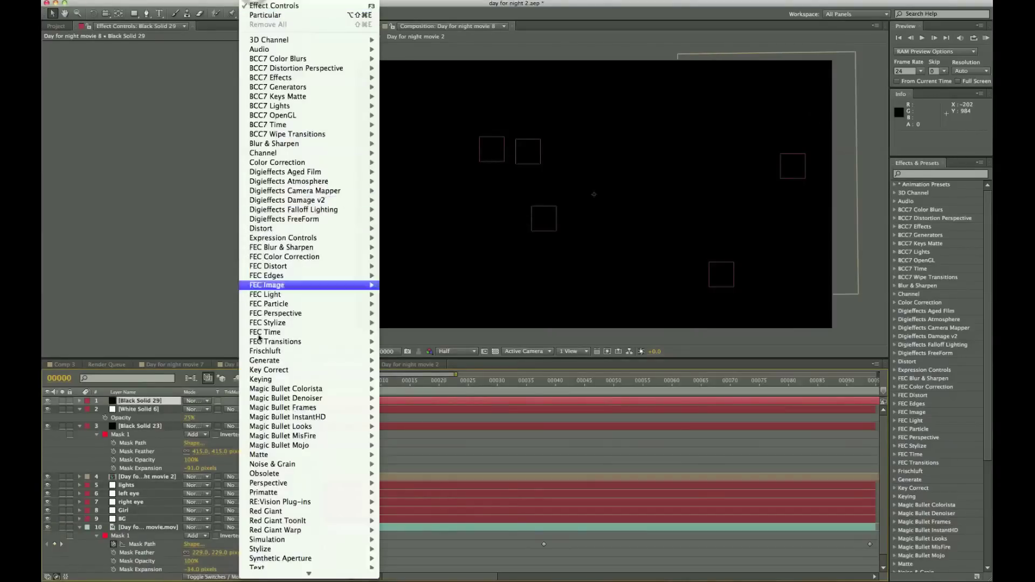
scroll(302, 201, "down", 2)
scroll(302, 556, "down", 1)
mouse_move(303, 553)
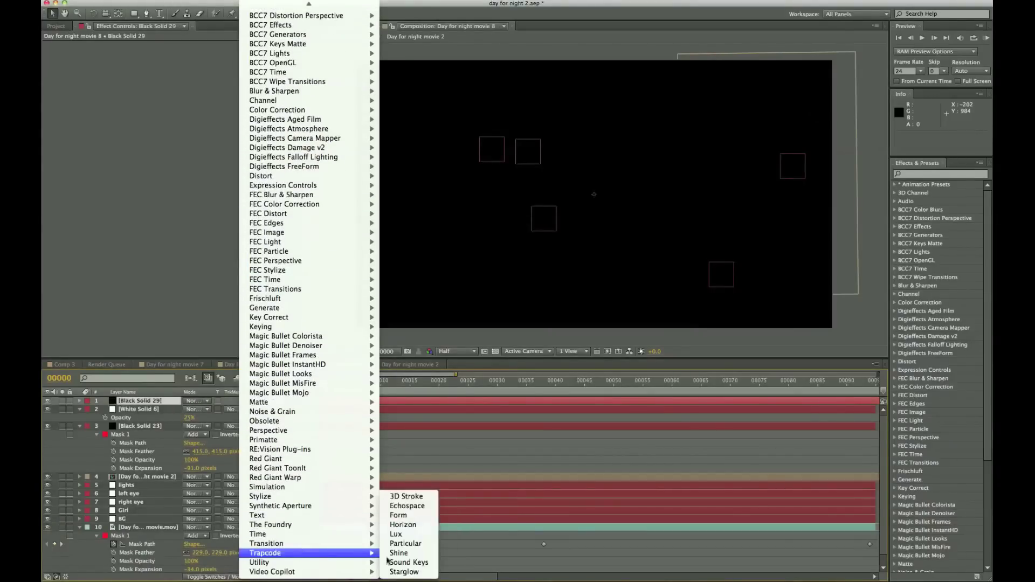
left_click(418, 546)
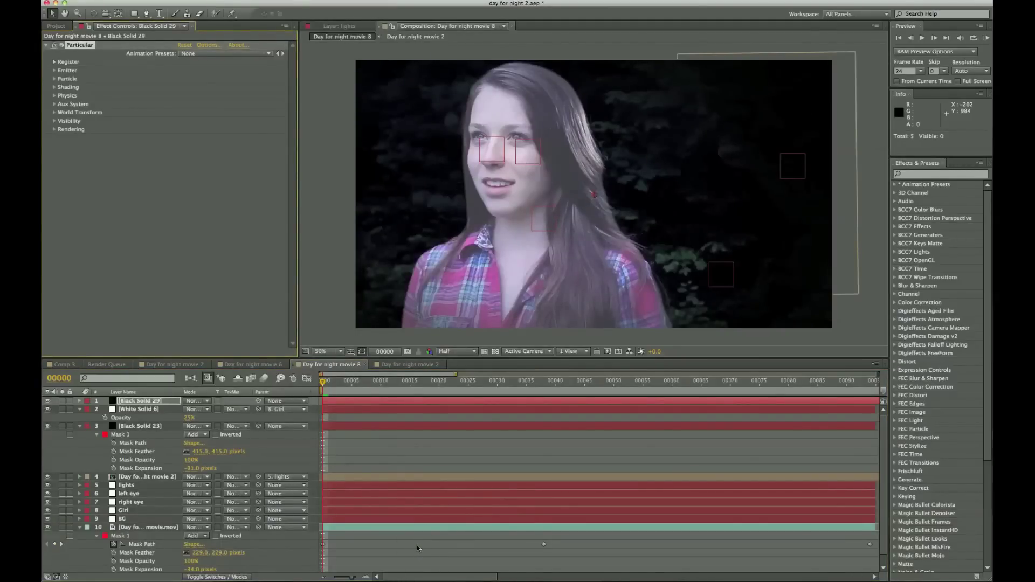
Set Particular's emitter to 90 particles per second, with emitter type Box and direction Disc.
left_click(54, 71)
left_click(187, 79)
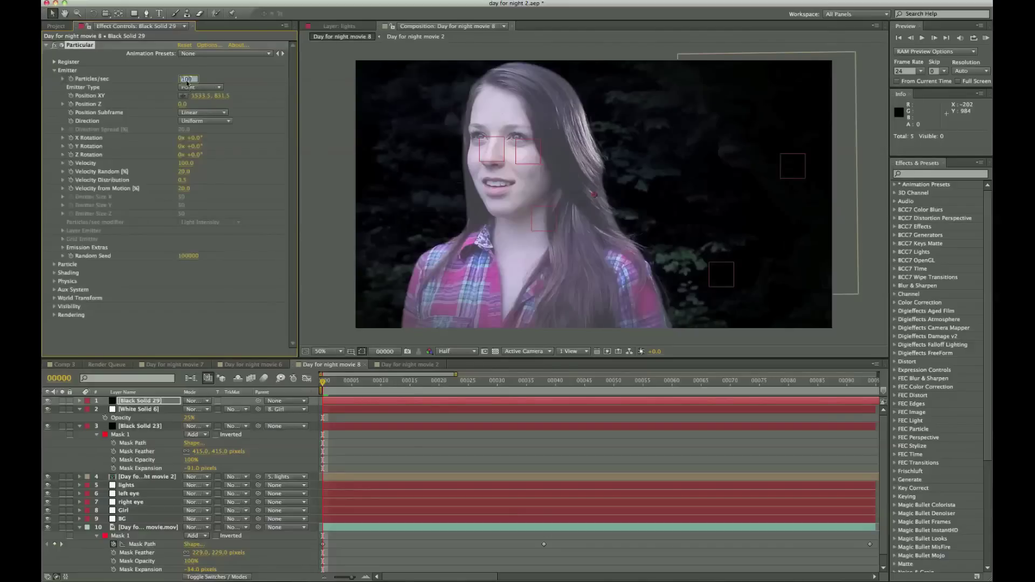
type("90")
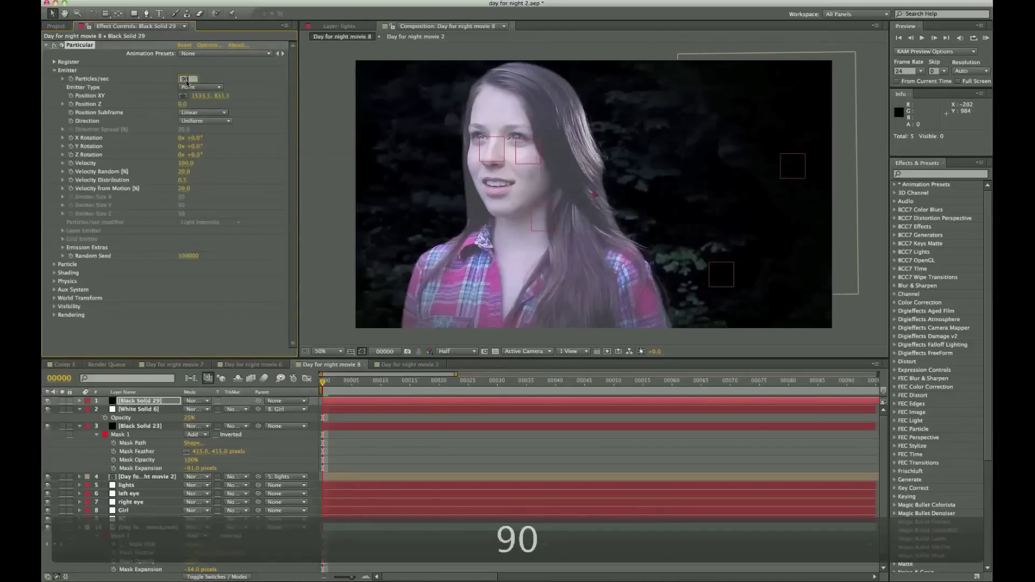
left_click(201, 86)
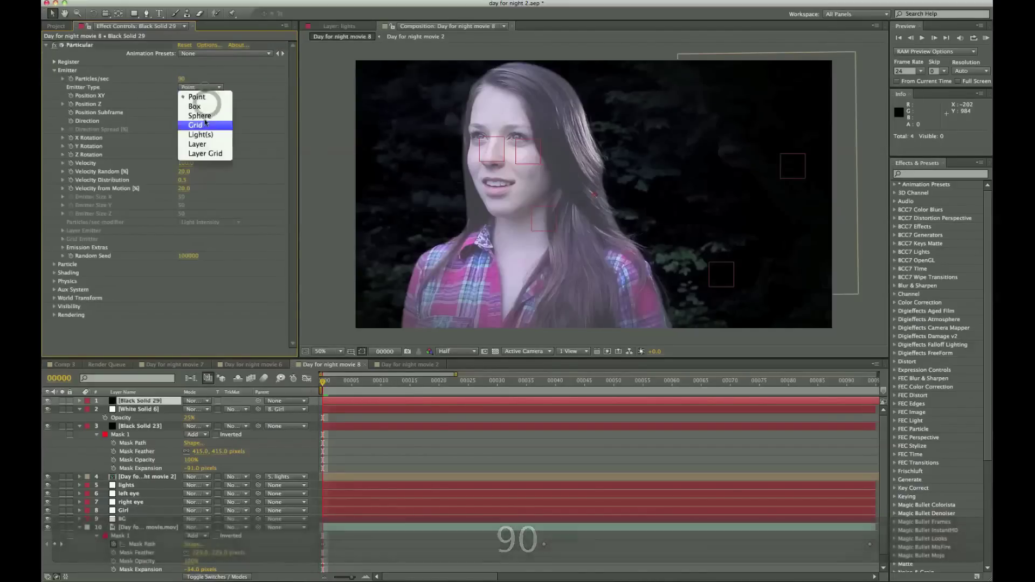
left_click(194, 95)
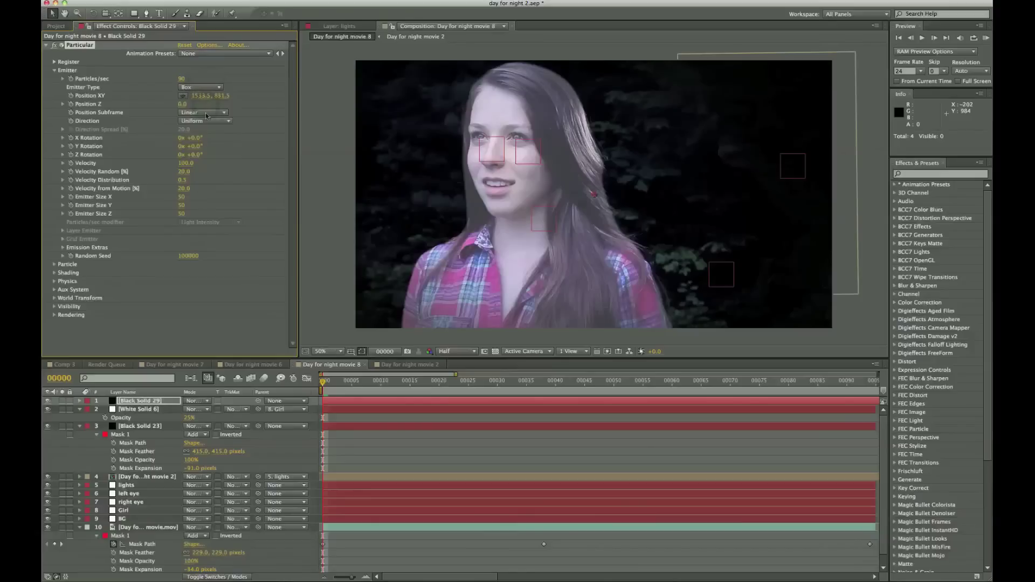
left_click(207, 122)
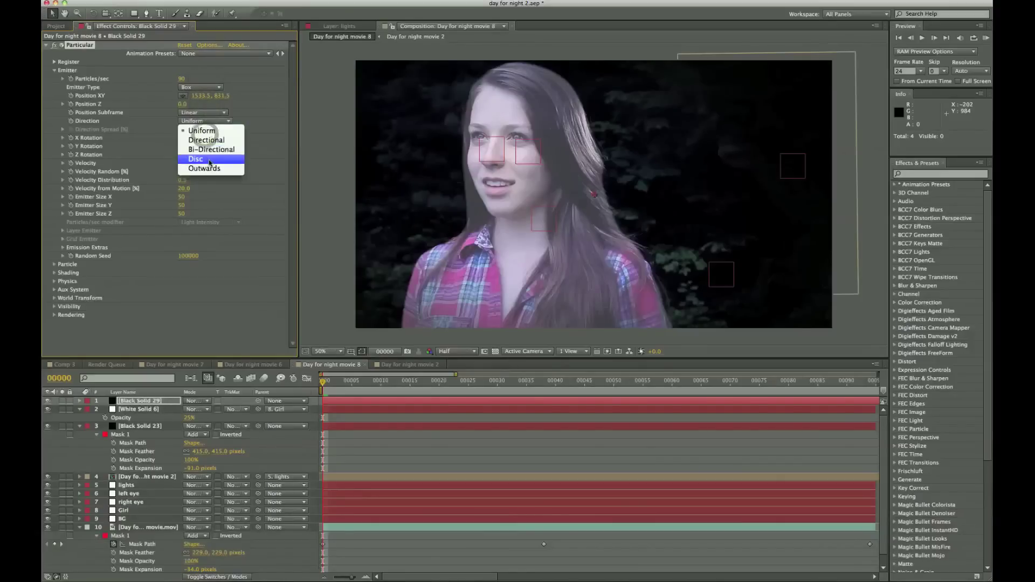
left_click(209, 162)
Set the emitter's direction spread to 12, X rotation to 112° and Y rotation to 3°.
left_click(184, 130)
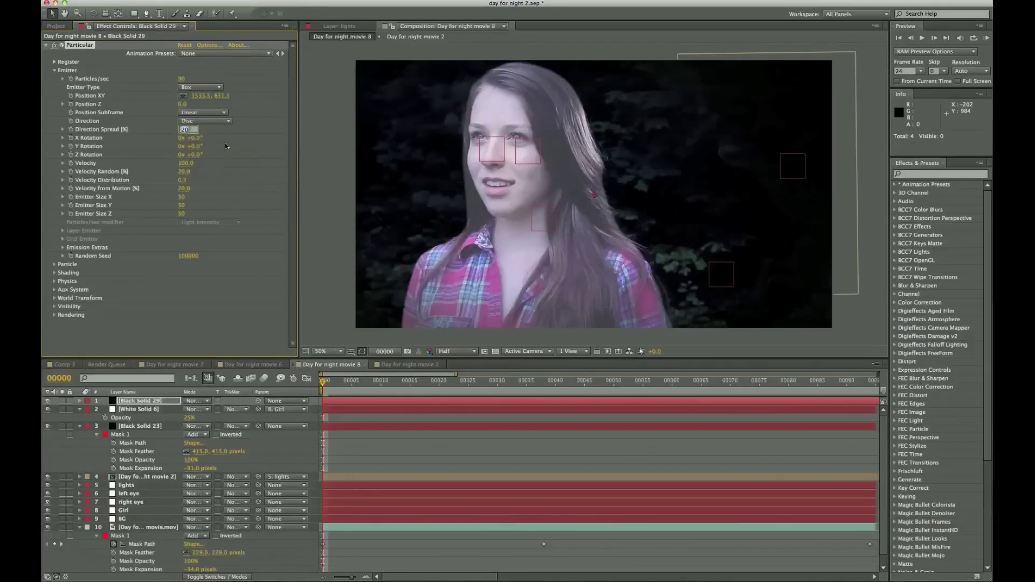
type("1")
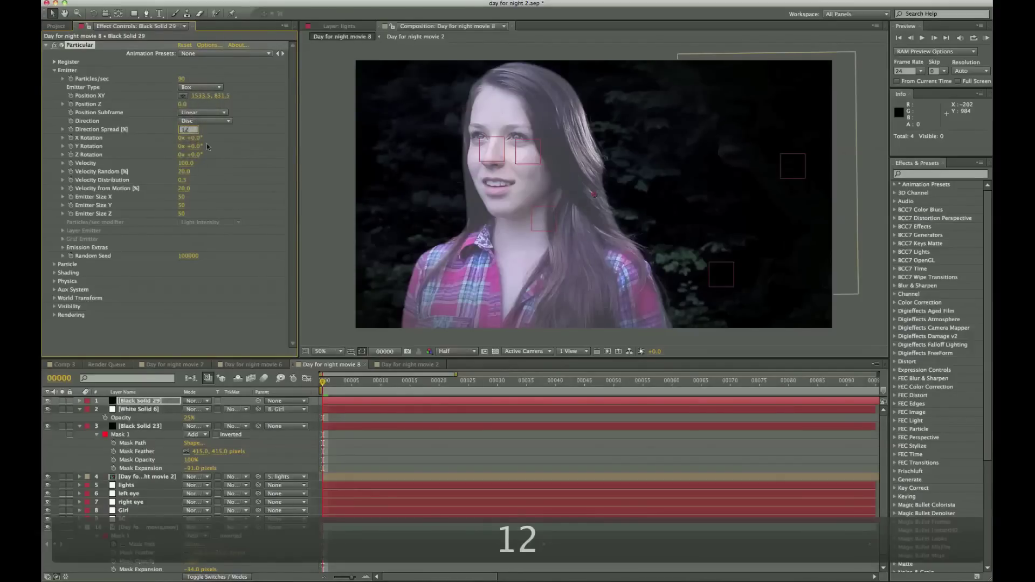
key("Tab")
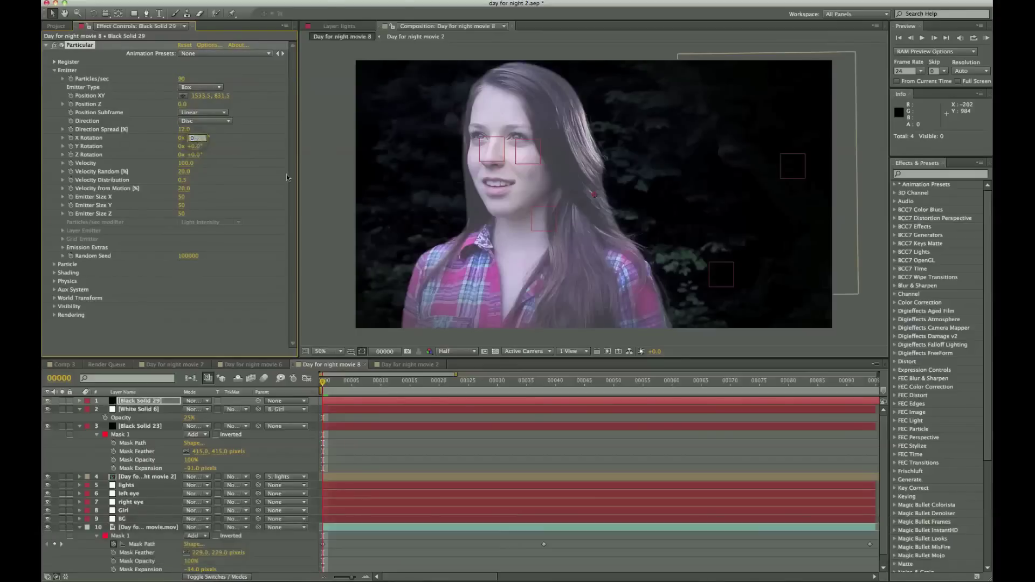
type("112")
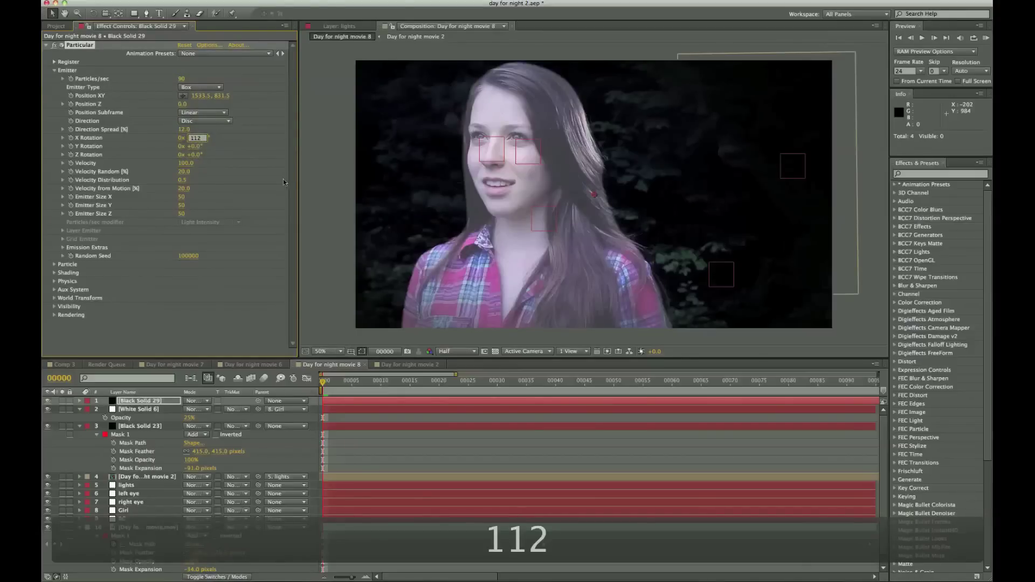
key("Tab")
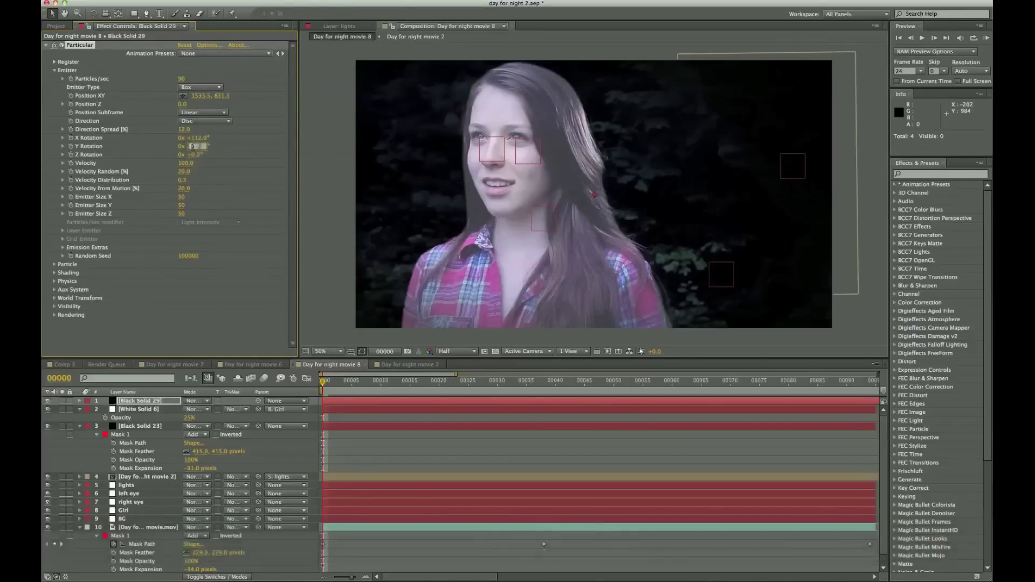
type("3")
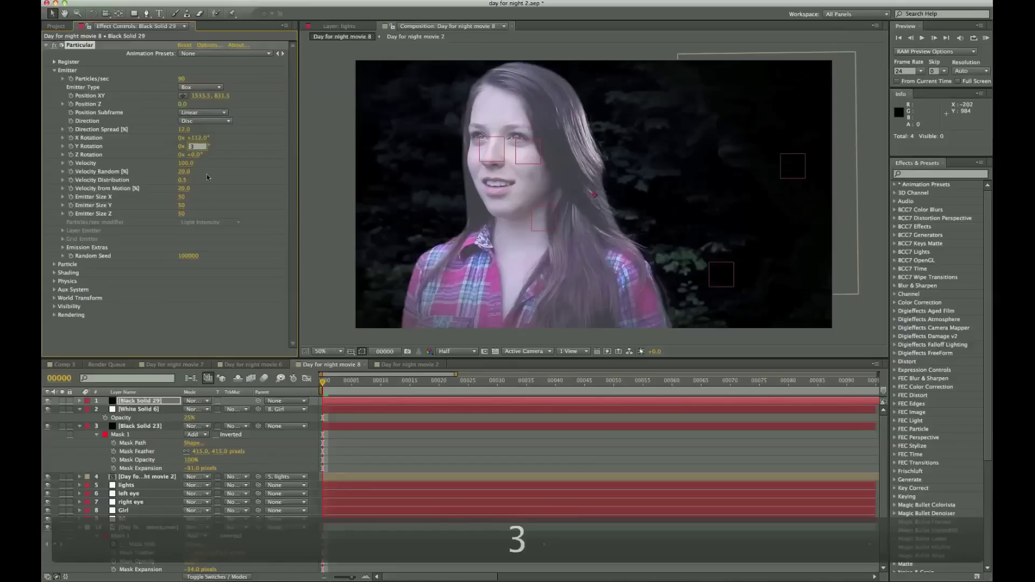
Set the emitter's velocity to 40, velocity random to 100 and velocity distribution to 5.
left_click(184, 164)
type("40")
left_click(181, 173)
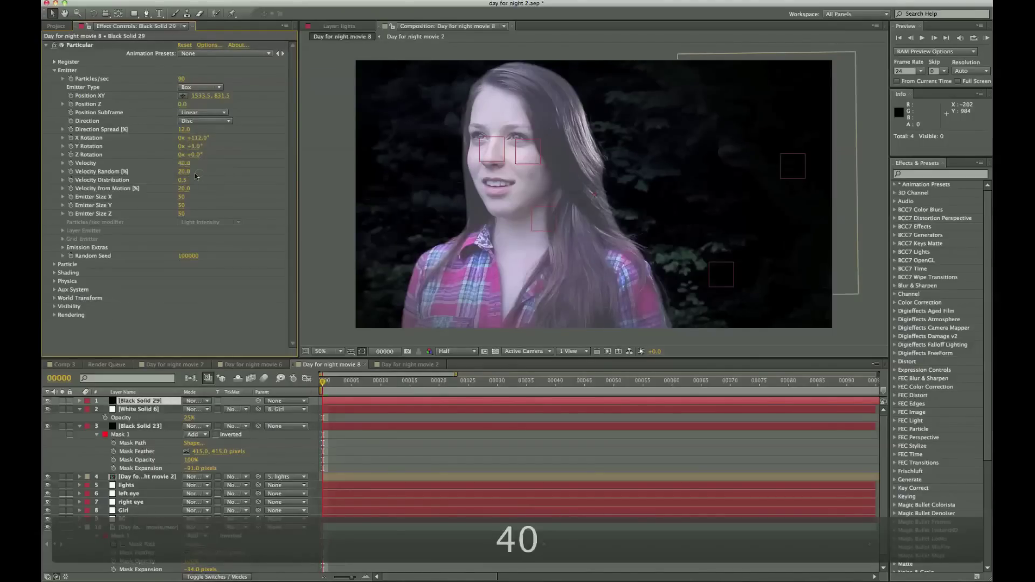
type("100")
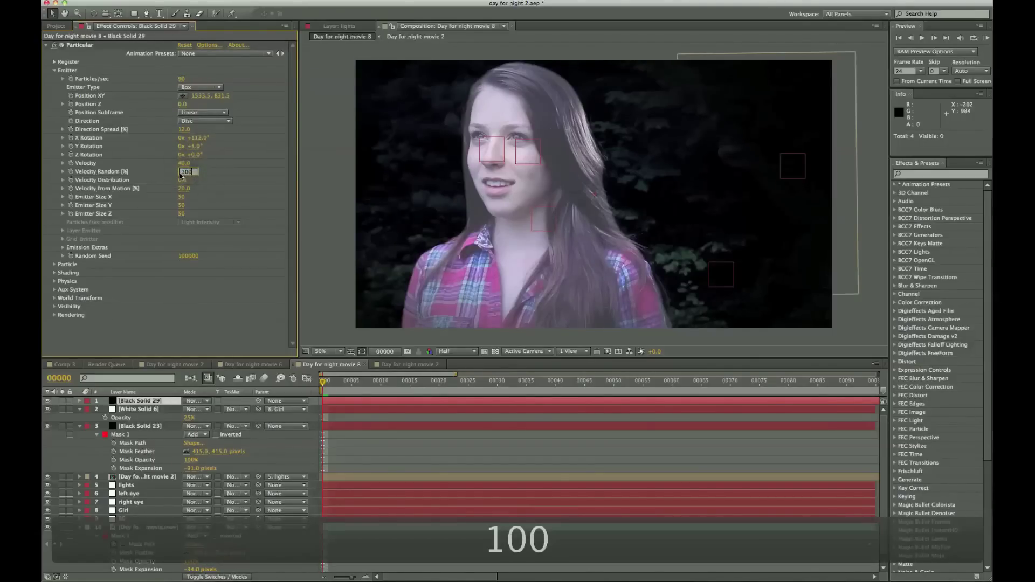
left_click(182, 181)
type("5")
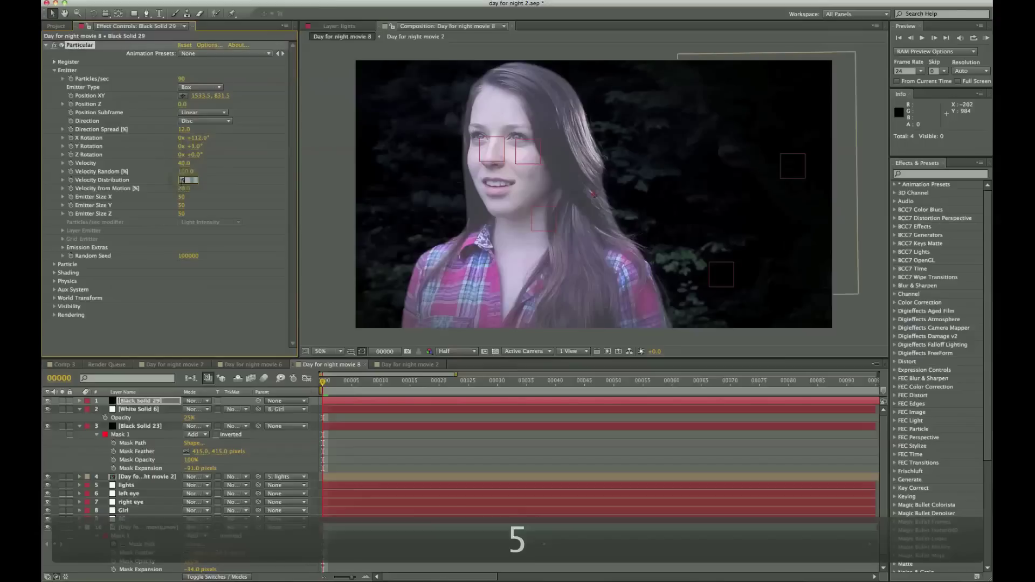
left_click(218, 185)
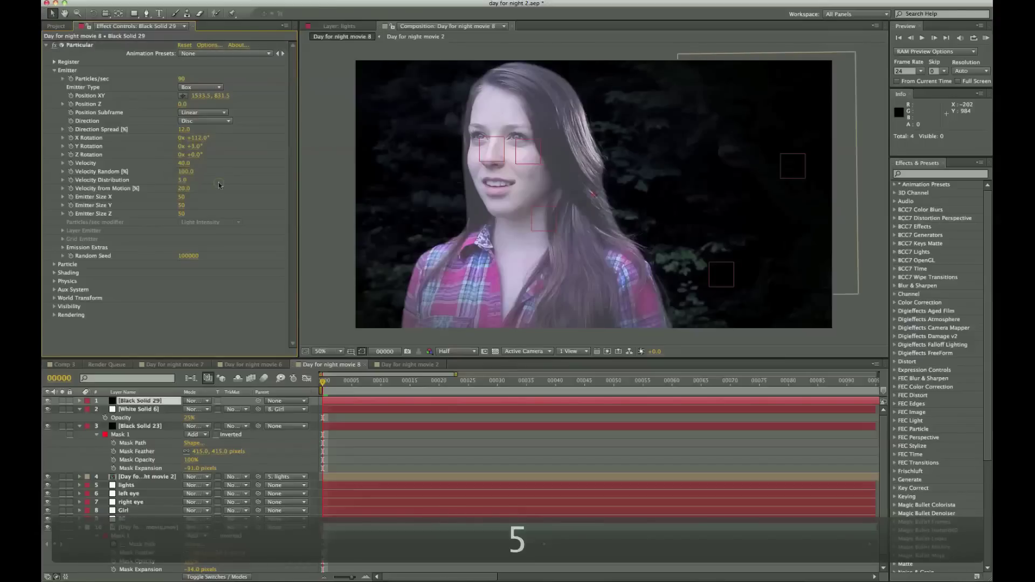
Set the emitter size to 1495 in X, 1583 in Y and 1415 in Z.
left_click(181, 197)
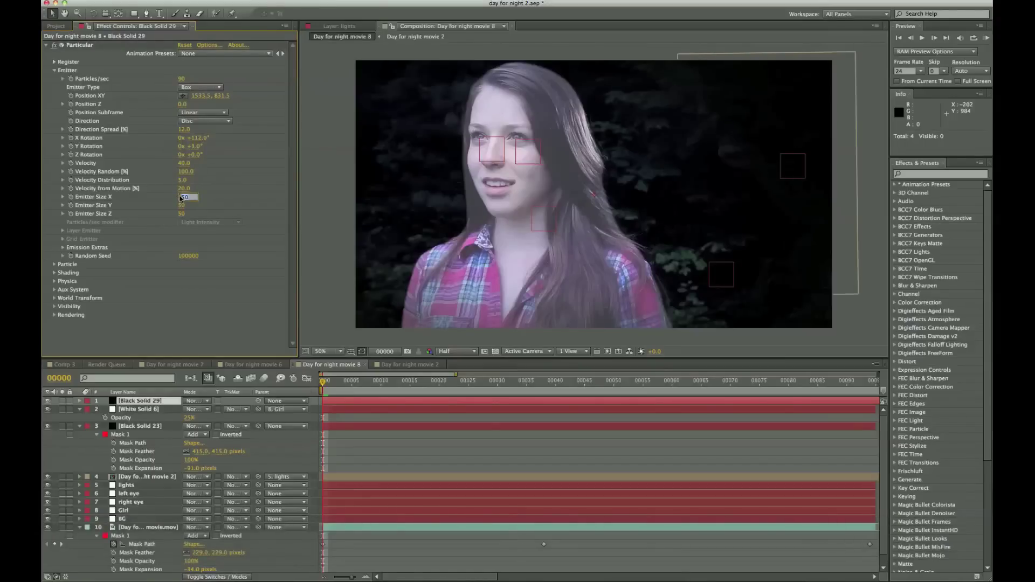
type("1495")
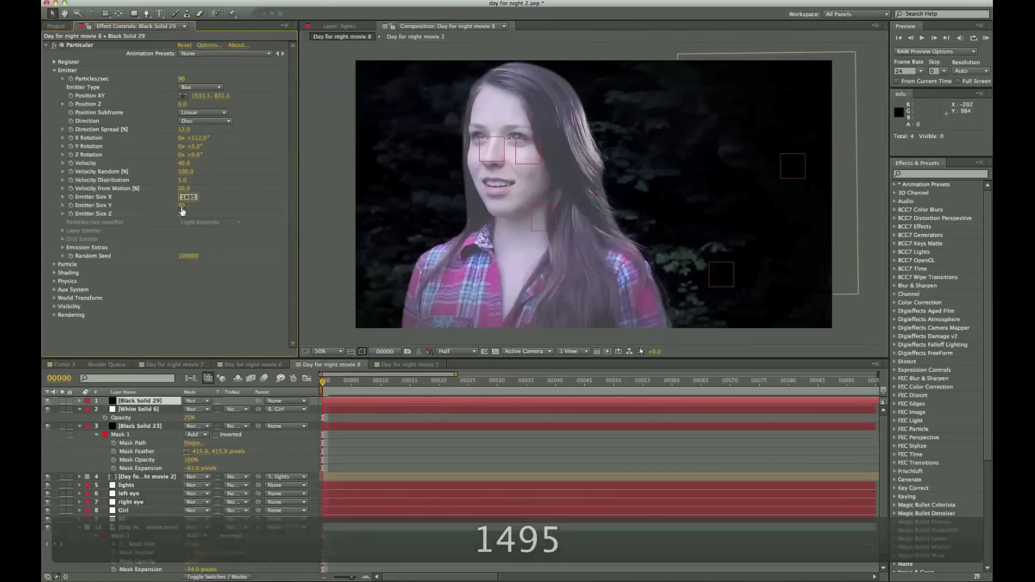
left_click(189, 207)
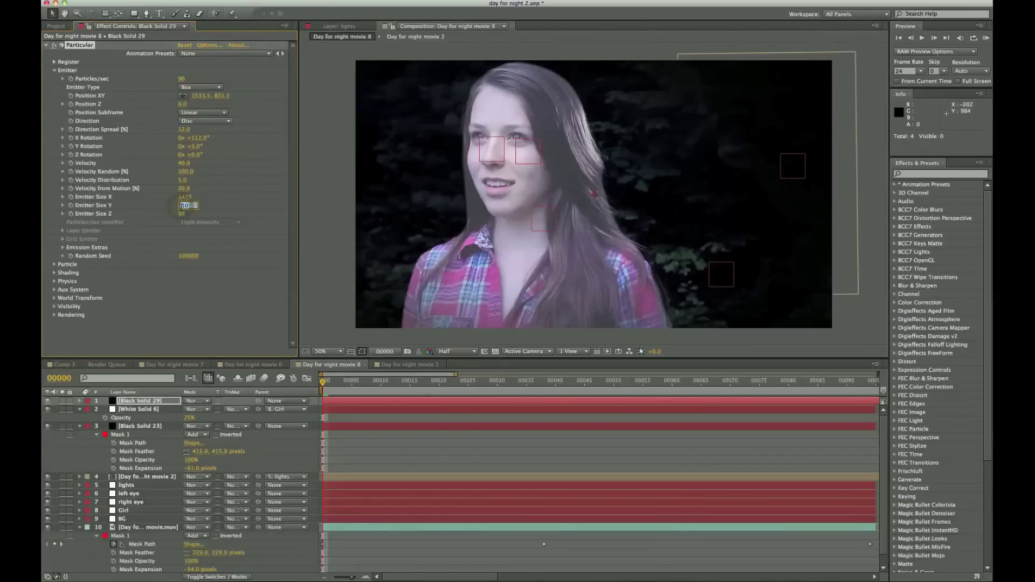
type("1583")
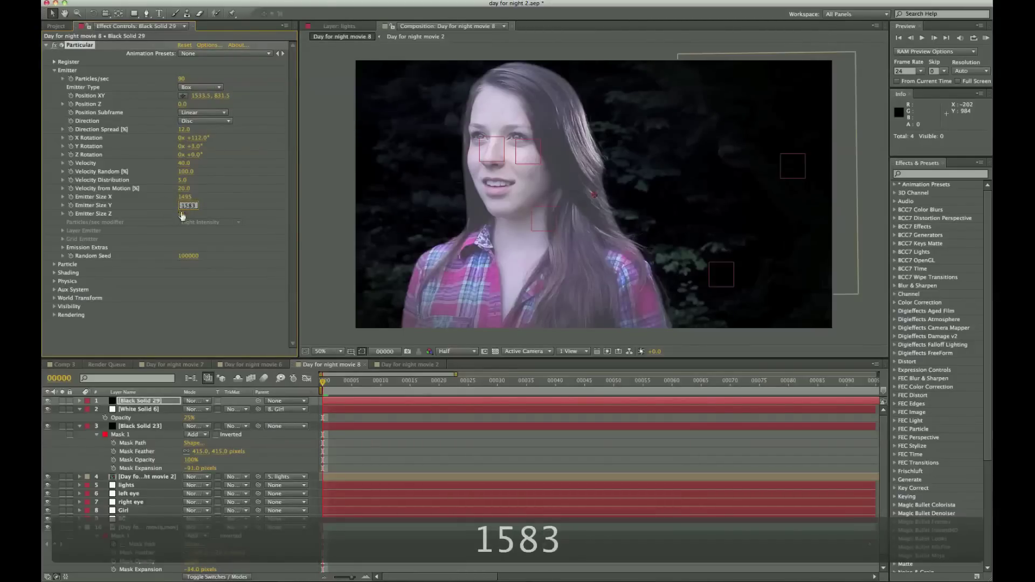
left_click(184, 215)
type("1415")
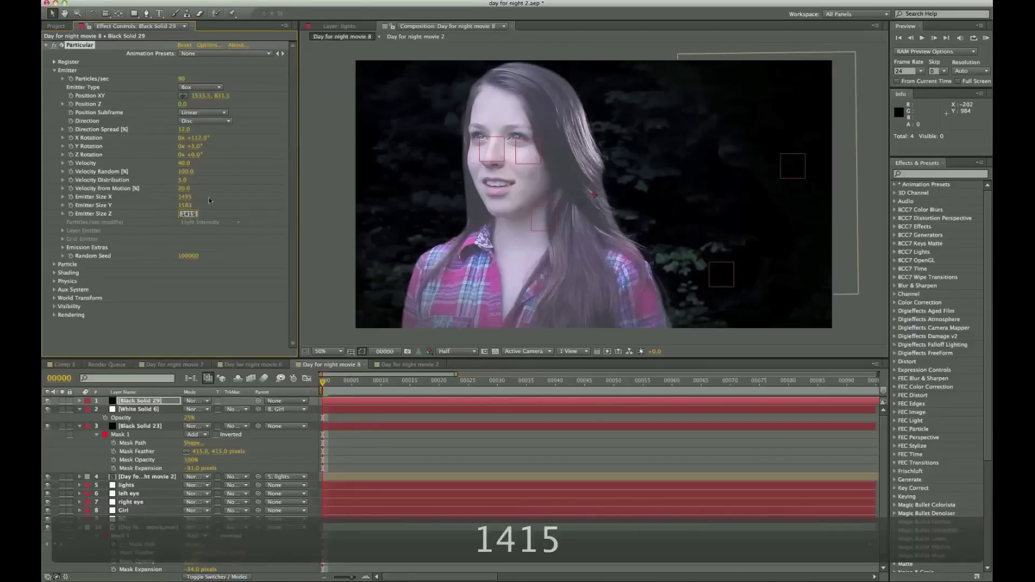
left_click(213, 200)
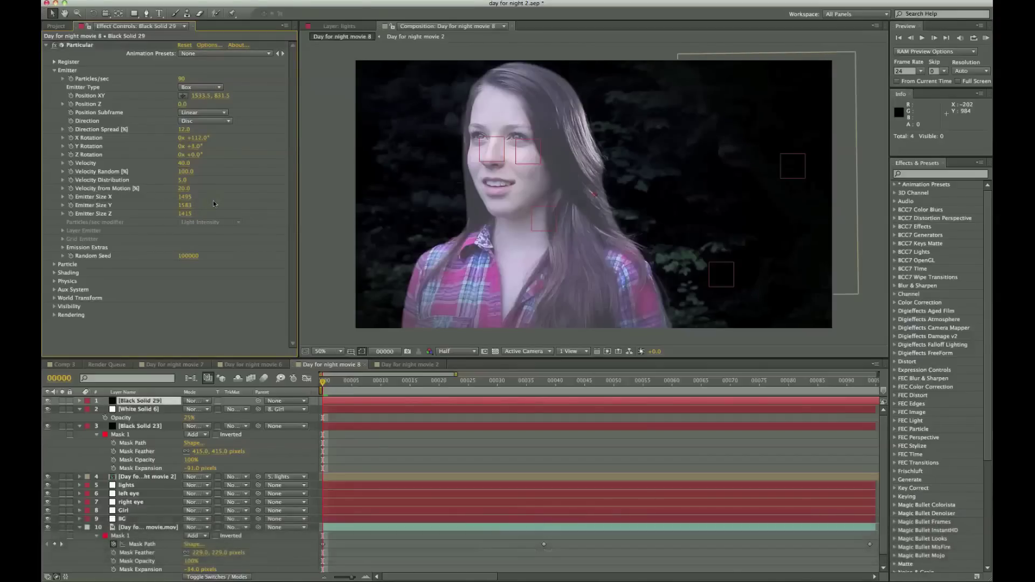
Set Velocity from Motion to 0 and slide the particle layer earlier in time so particles already fill frame 0.
left_click(183, 189)
type("0")
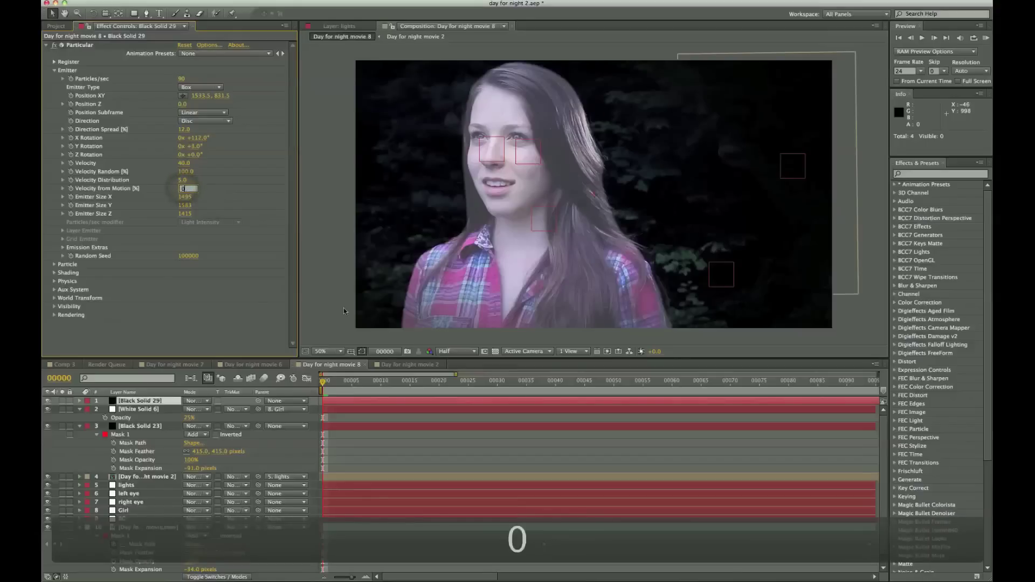
left_click(260, 185)
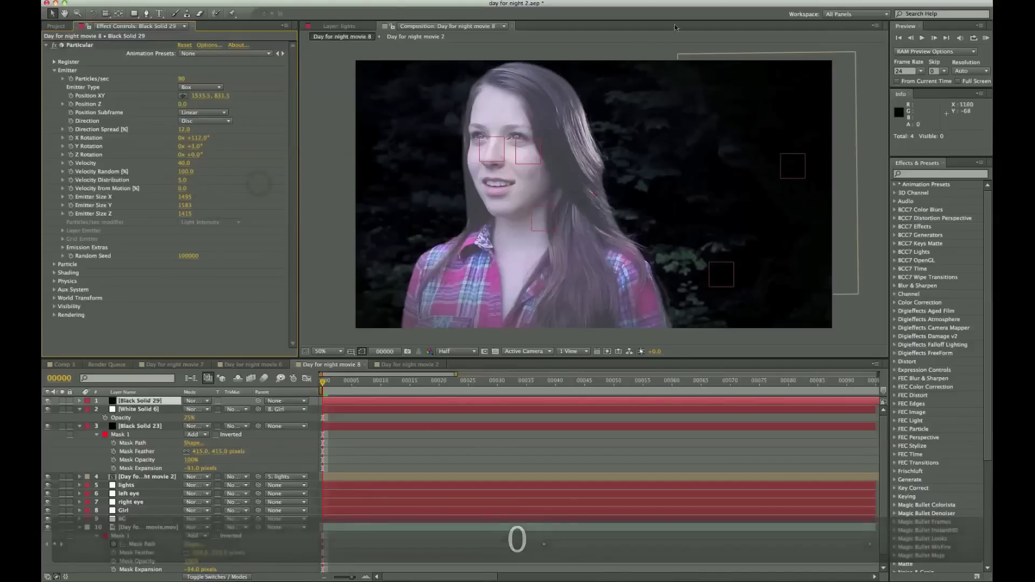
left_click_drag(708, 402, 358, 400)
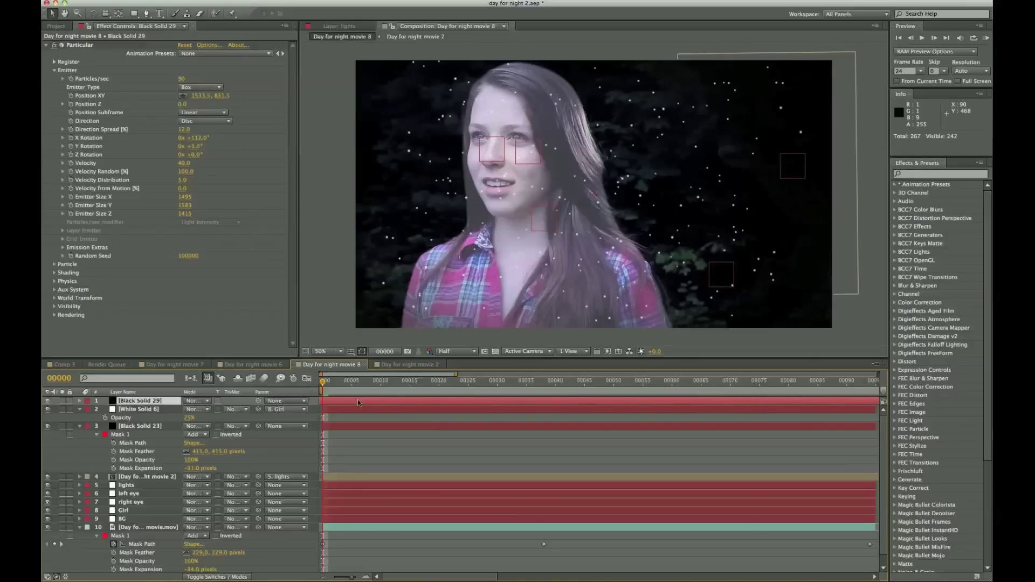
Set the particles' Life Random to 5, their type to Glow Sphere (No DOF) and Sphere Feather to 100.
left_click(55, 265)
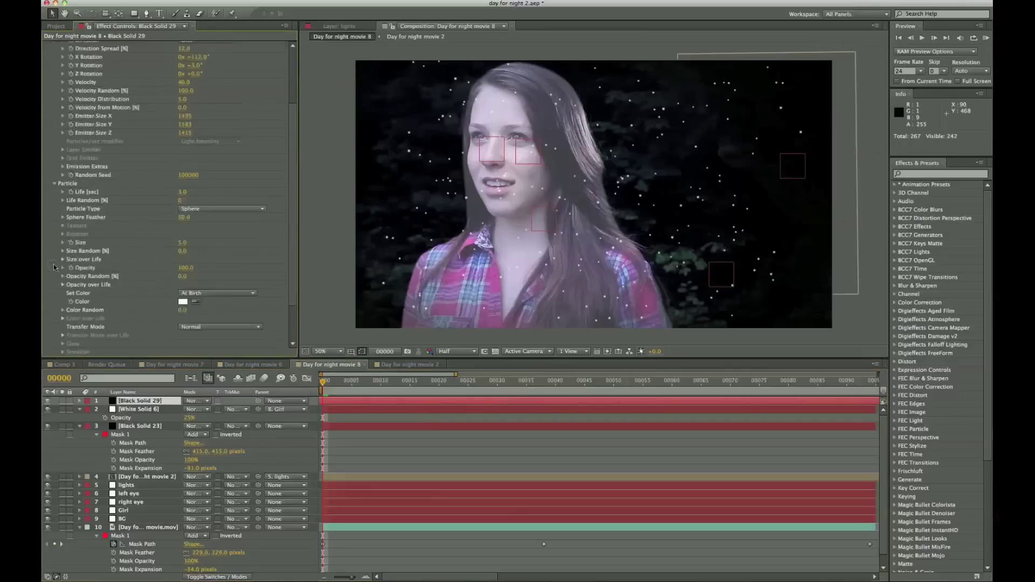
left_click(183, 200)
type("5")
left_click(203, 209)
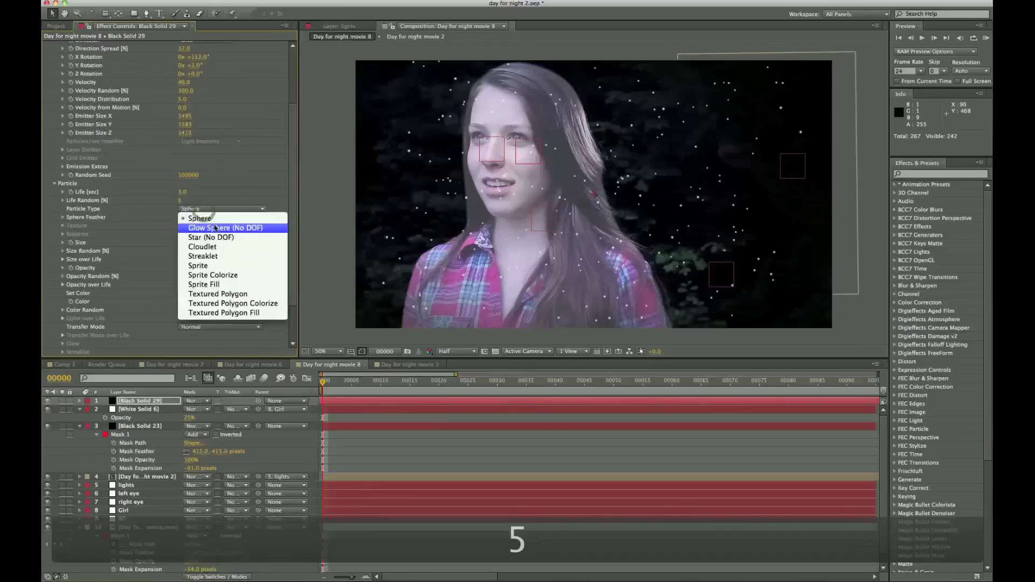
left_click(204, 224)
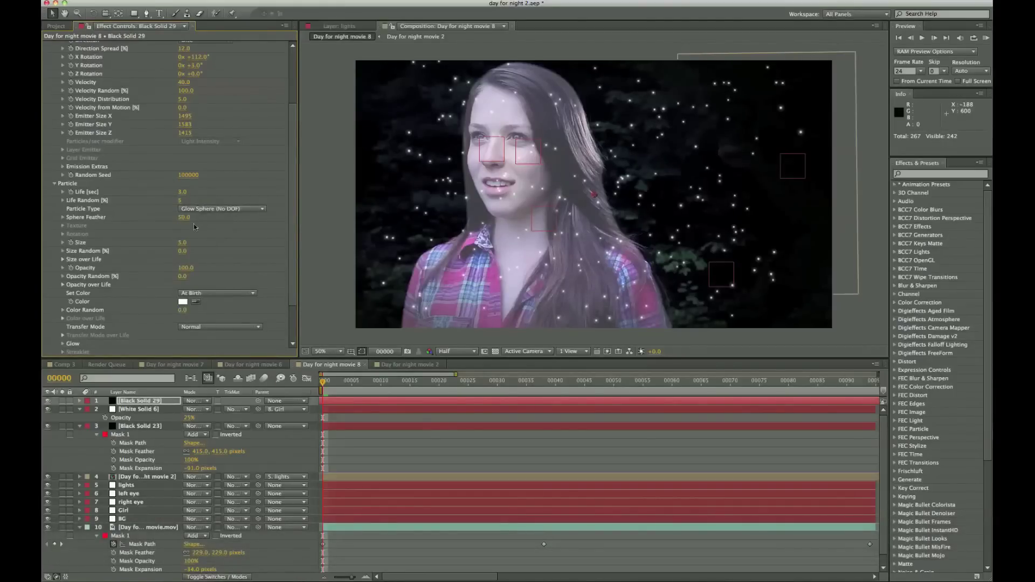
left_click_drag(184, 217, 318, 214)
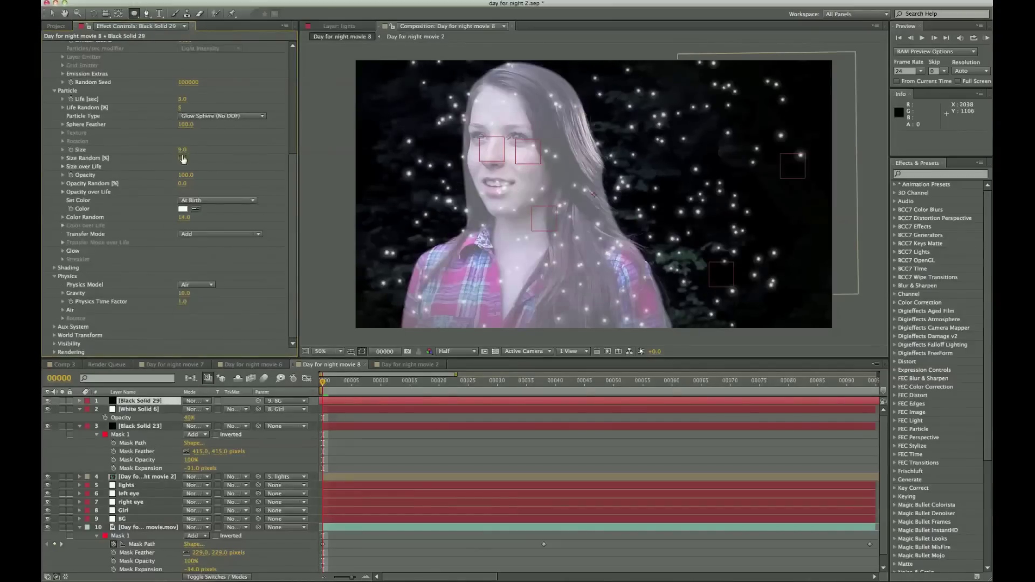
Set the particles' Size Random and Opacity Random to 100 and draw a two-humped Size over Life curve.
left_click(183, 159)
type("100")
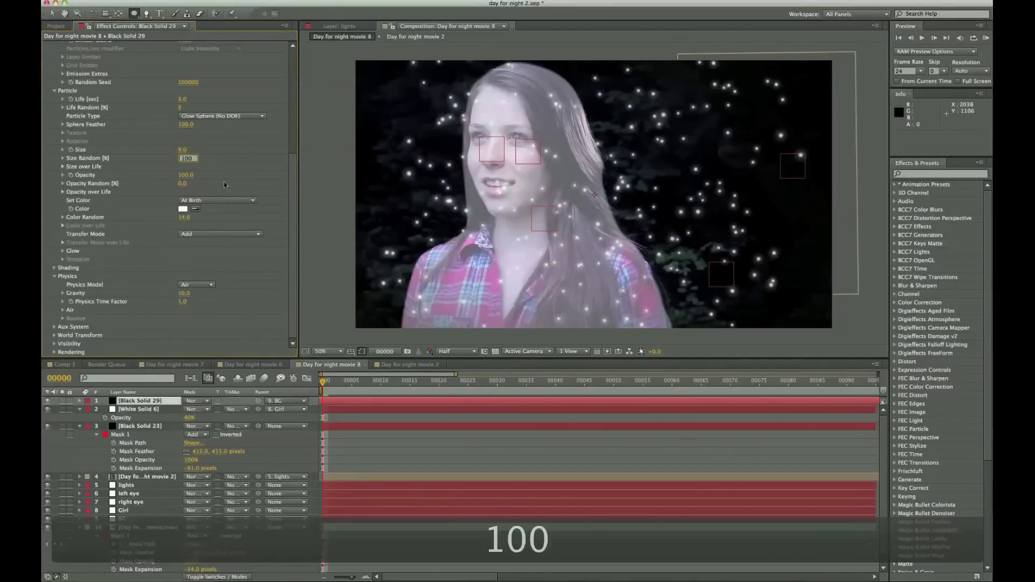
left_click(182, 185)
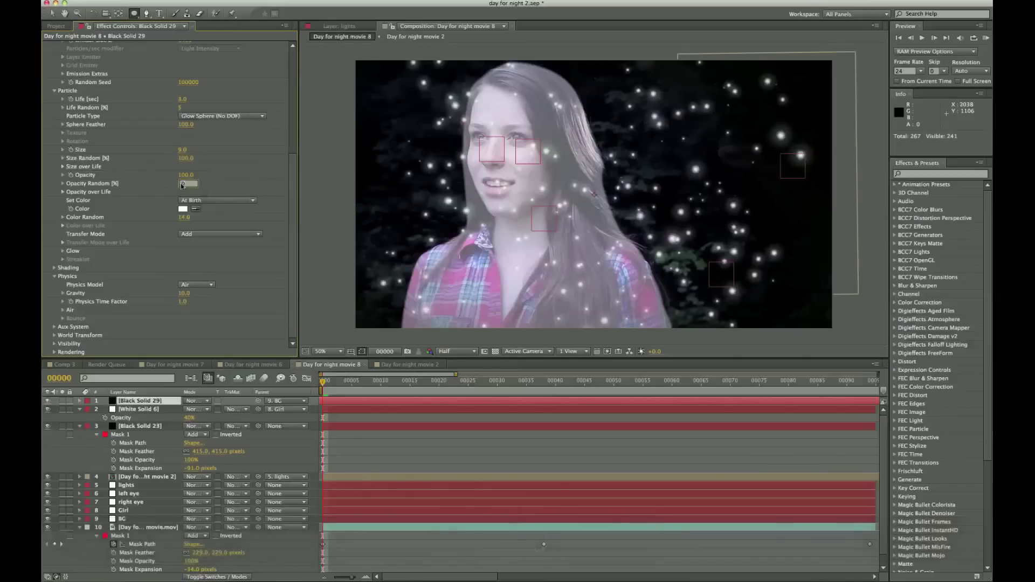
type("100")
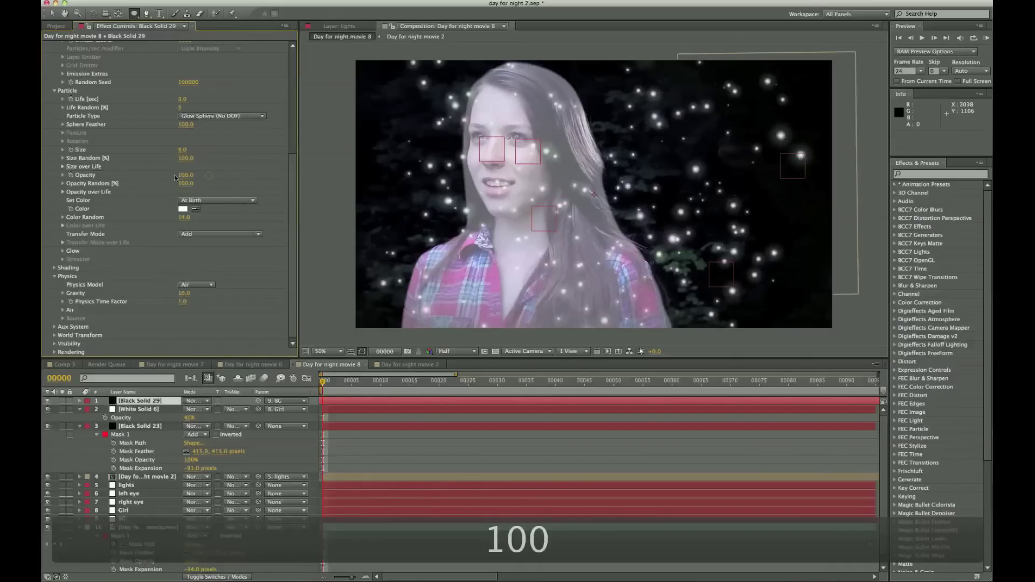
left_click(60, 166)
mouse_move(83, 182)
left_mouse_down()
mouse_move(188, 178)
mouse_move(189, 195)
left_mouse_up()
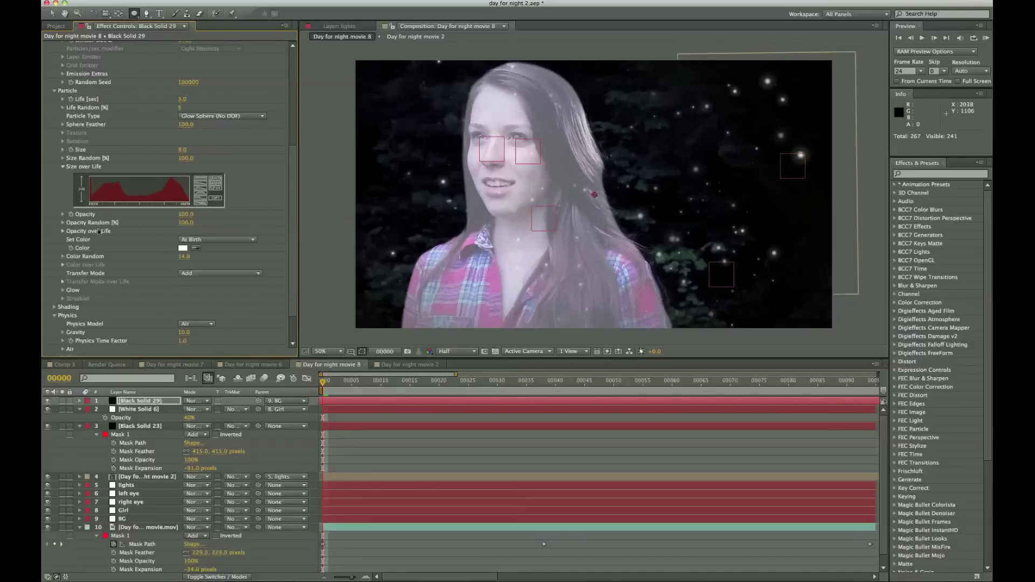
Shape the particles' Opacity over Life with the preset curve that fades in at birth and fades out at death.
left_click(62, 231)
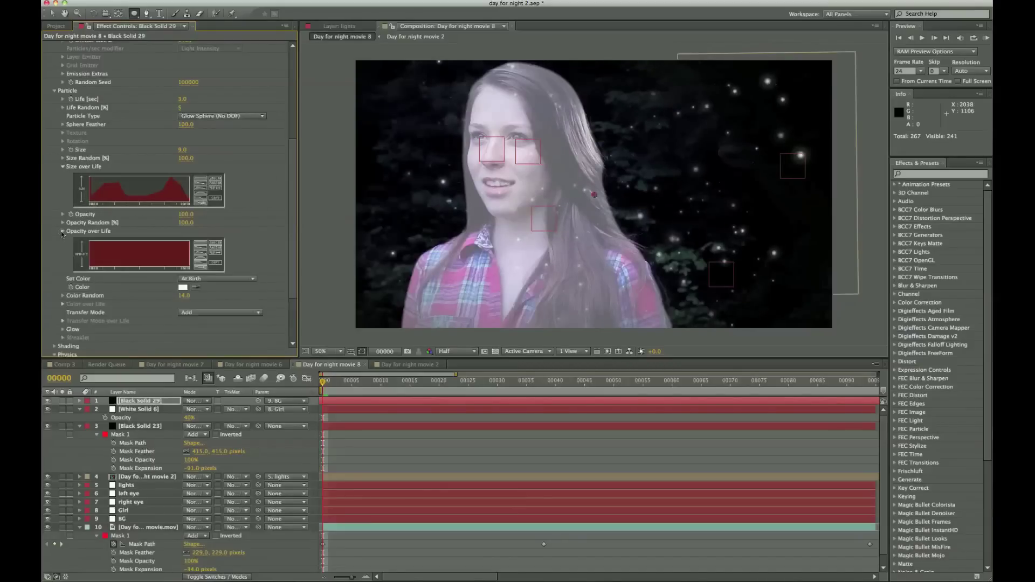
left_click(205, 263)
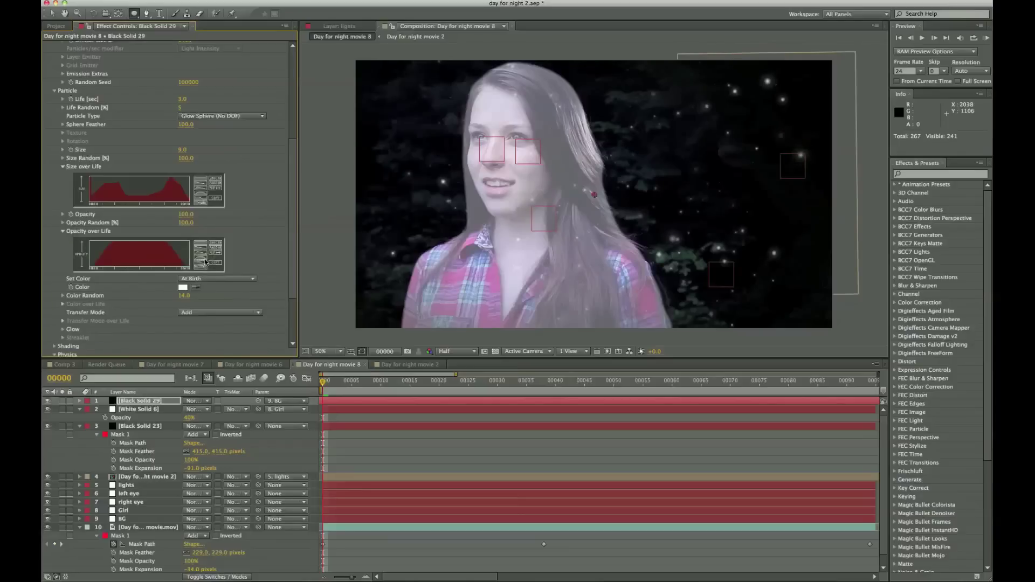
scroll(257, 219, "down", 3)
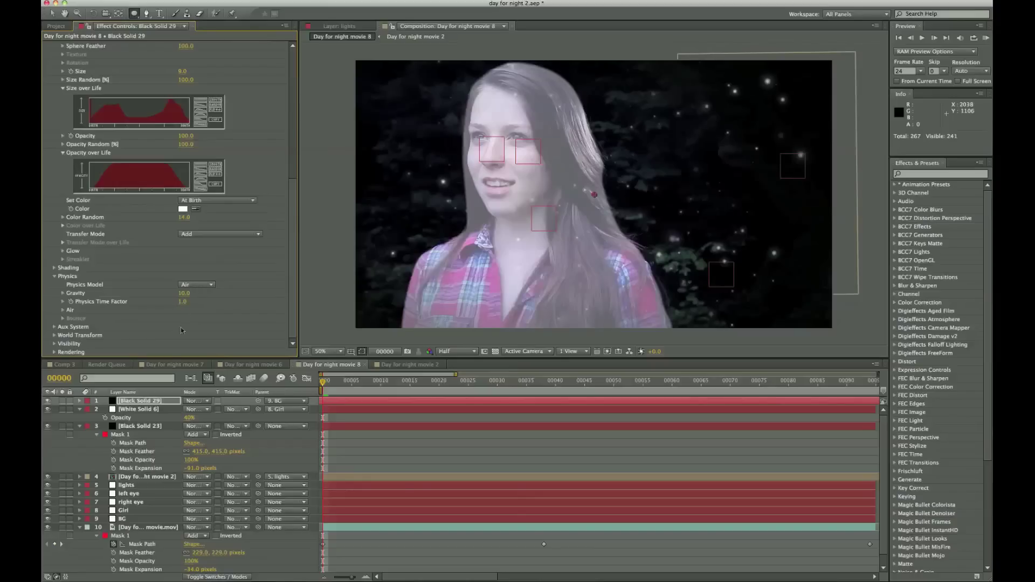
Move the particle layer Black Solid 29 directly beneath White Solid 6 and set White Solid 6's opacity to 100%.
left_click_drag(162, 403, 151, 420)
left_click(188, 411)
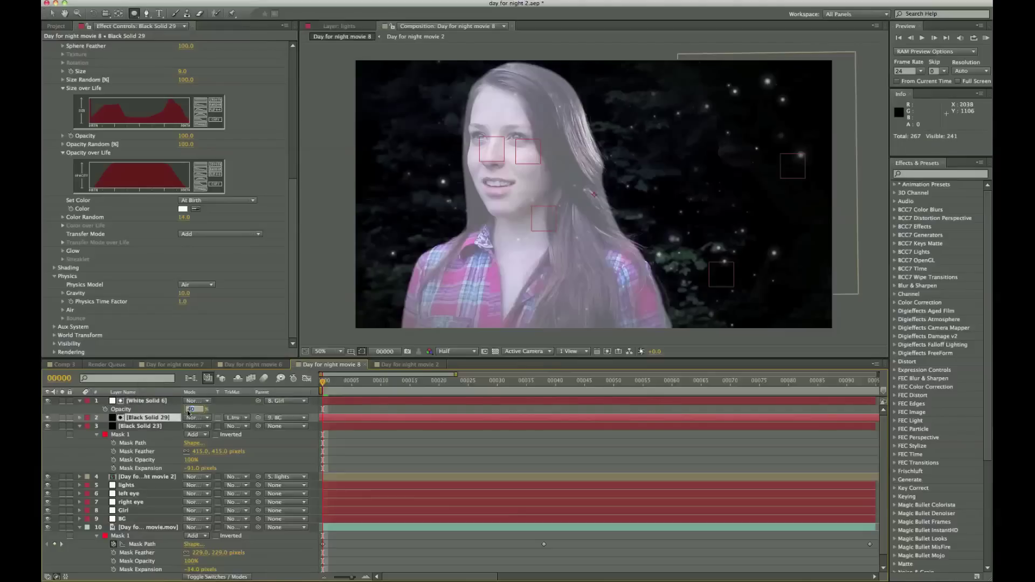
type("100")
left_click(224, 409)
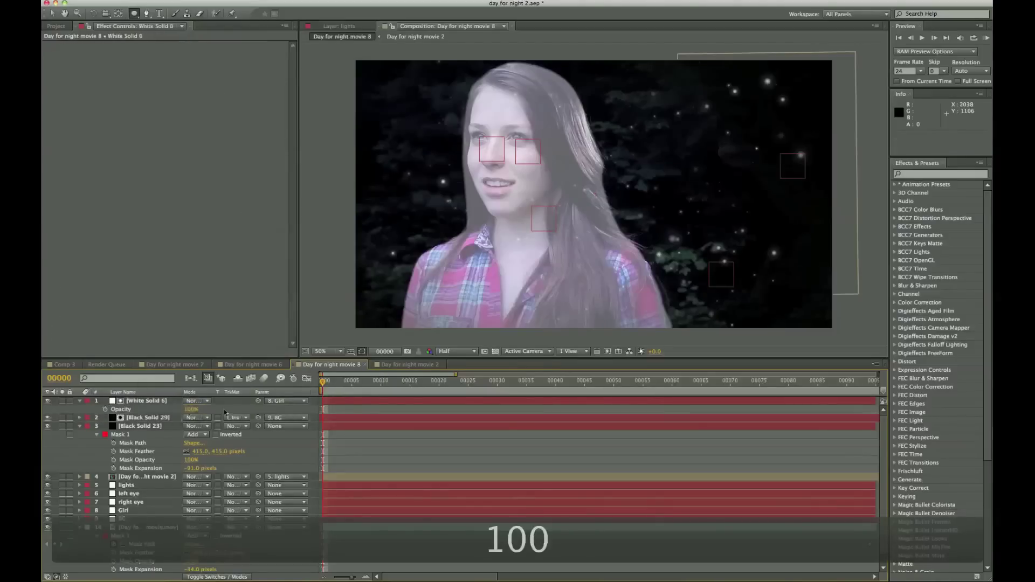
Hide White Solid 6 and set it as the Luma Inverted Matte for the particle layer Black Solid 29.
left_click(47, 401)
left_click(146, 418)
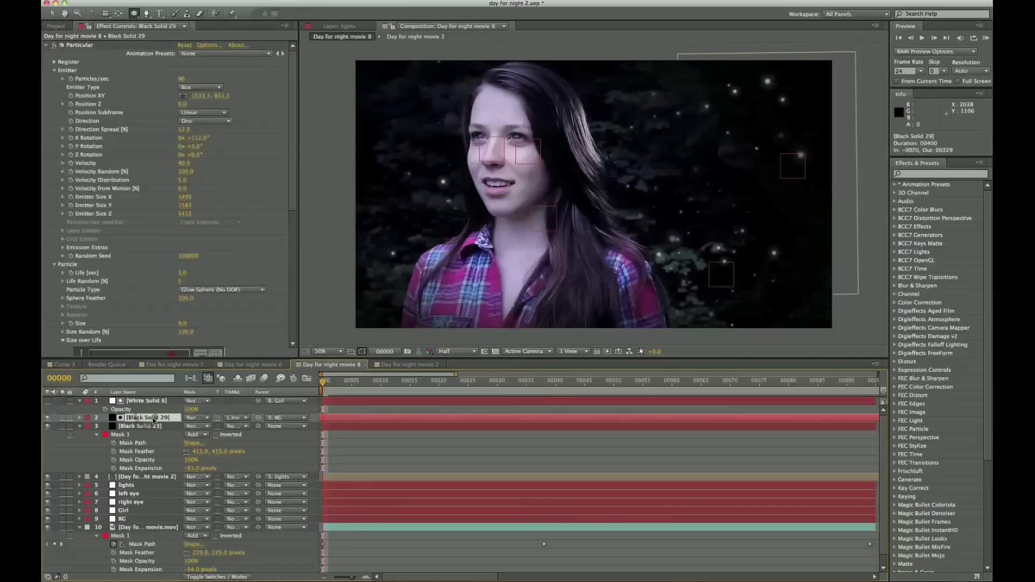
left_click(238, 419)
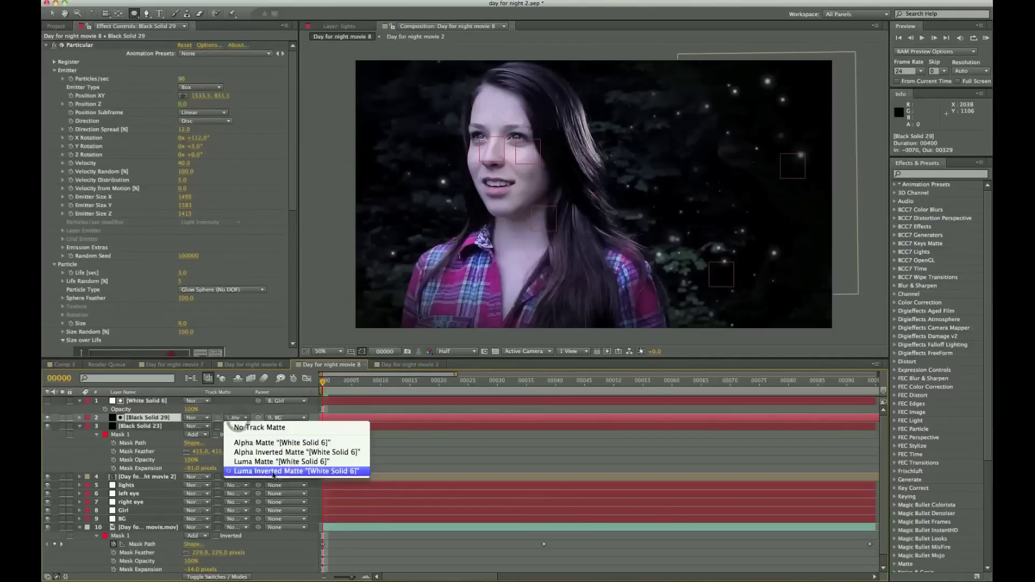
left_click(289, 472)
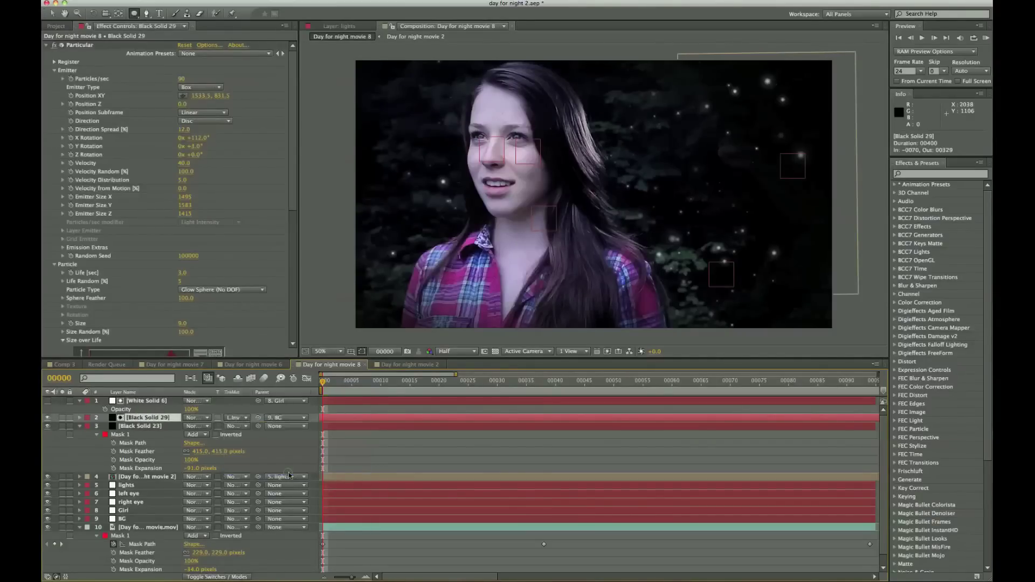
Show the layers' source names, parent the particle layer to Null 20, the background null, and preview its motion.
left_click(145, 397)
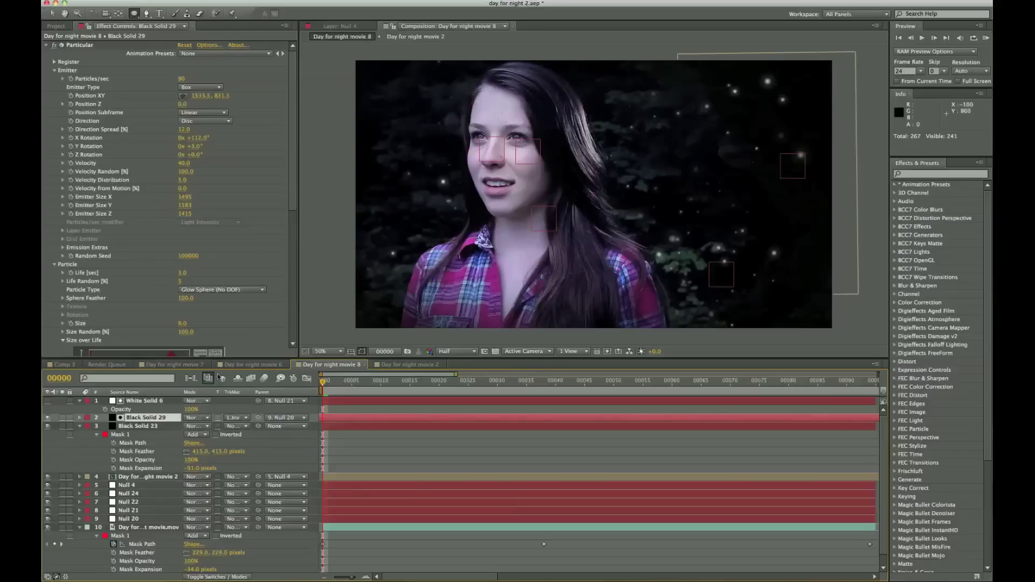
left_click(273, 418)
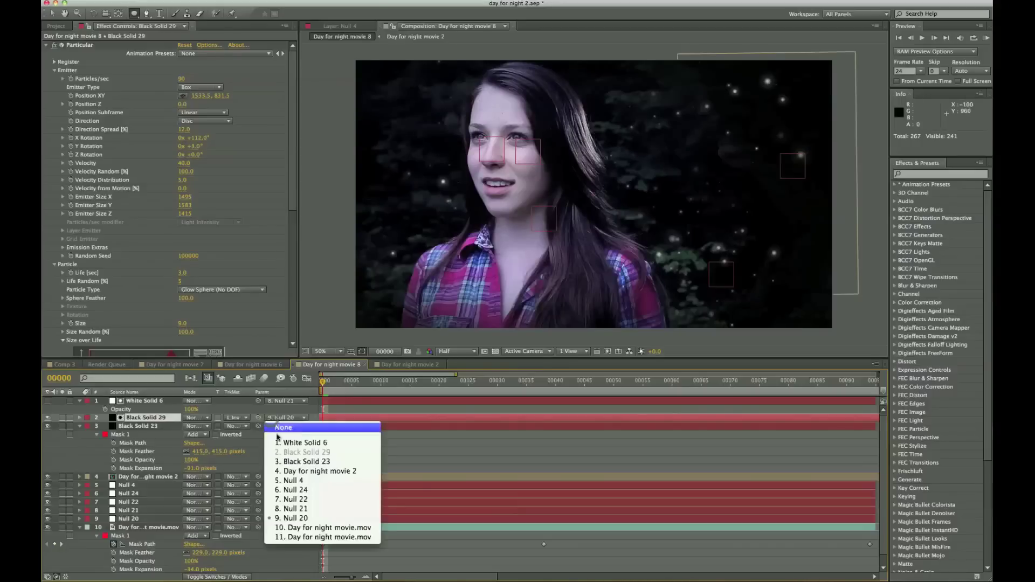
left_click(260, 412)
left_click_drag(258, 418, 144, 523)
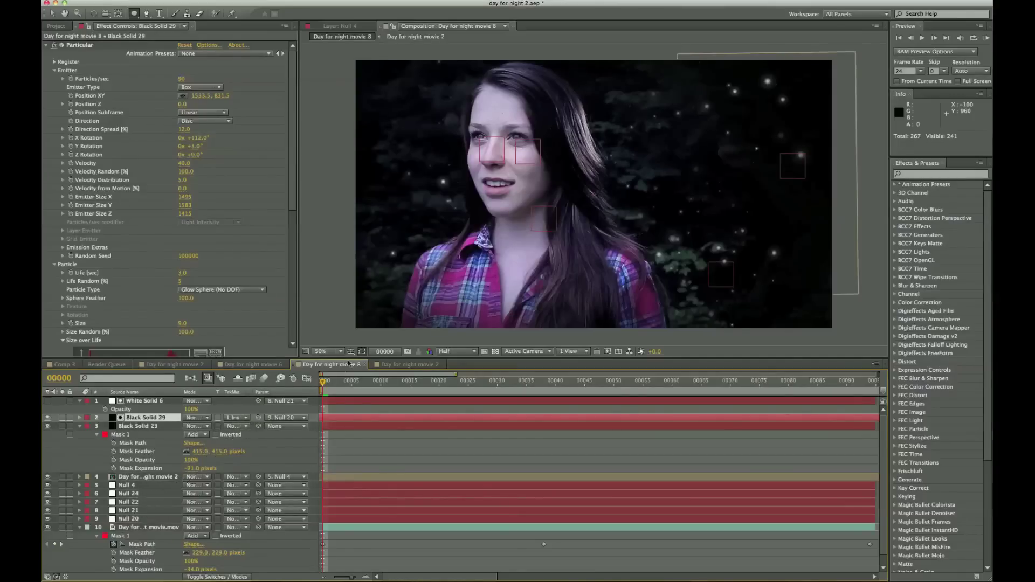
mouse_move(322, 383)
left_mouse_down()
mouse_move(583, 395)
mouse_move(323, 396)
left_mouse_up()
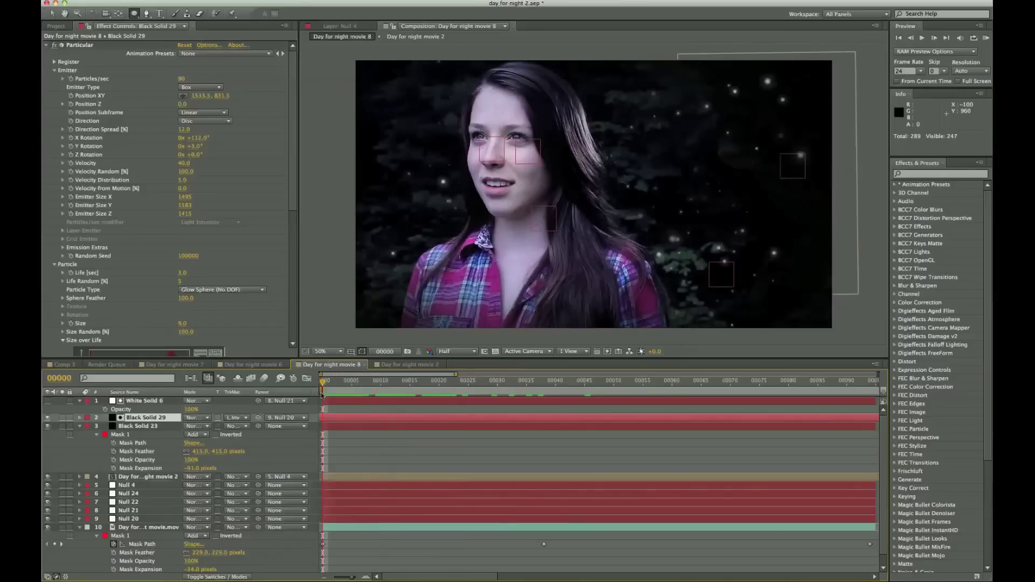
Duplicate White Solid 6 together with the particle layer Black Solid 29.
left_click(158, 419)
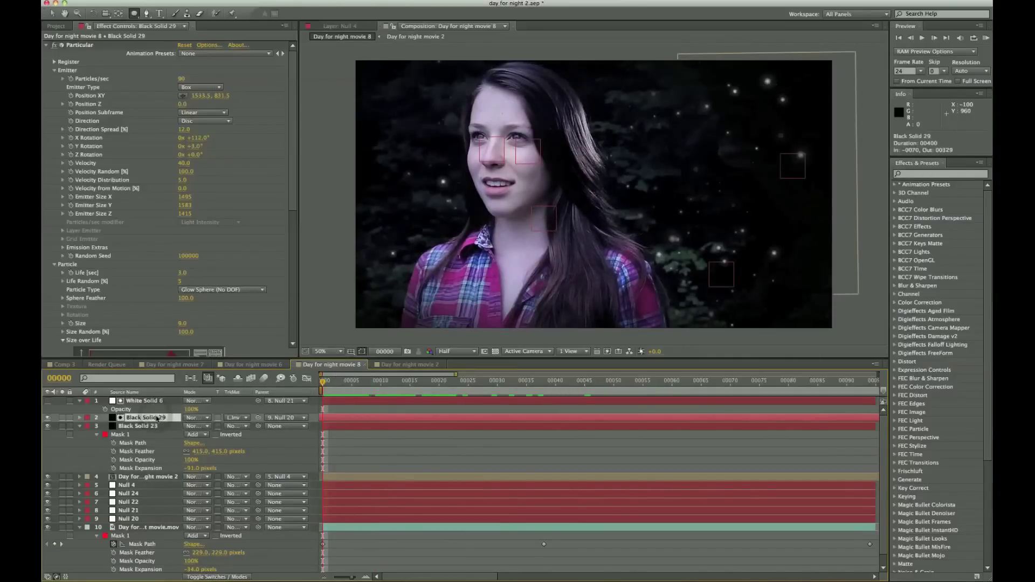
left_click(144, 401)
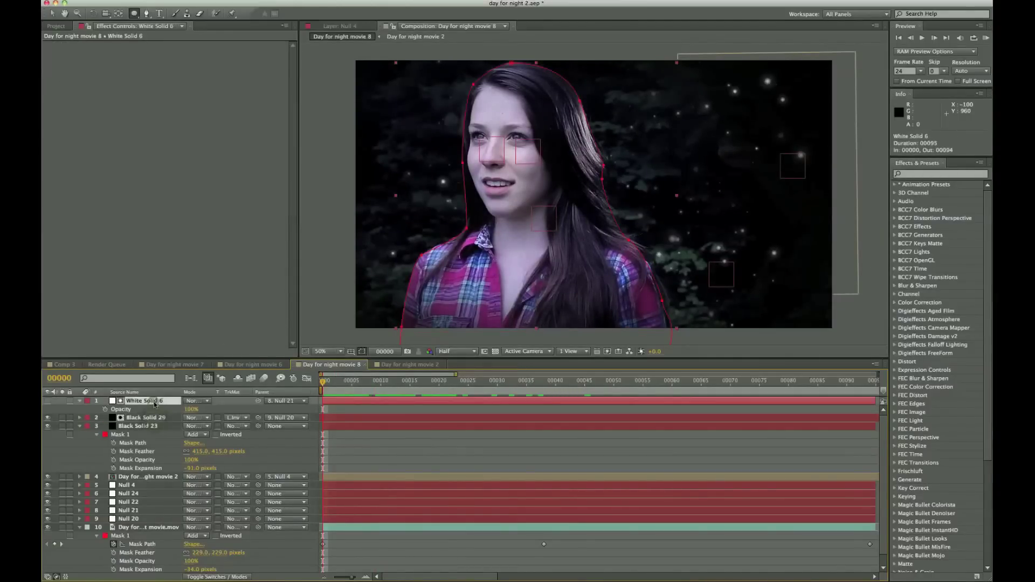
left_click(153, 402)
left_click(155, 413, "shift")
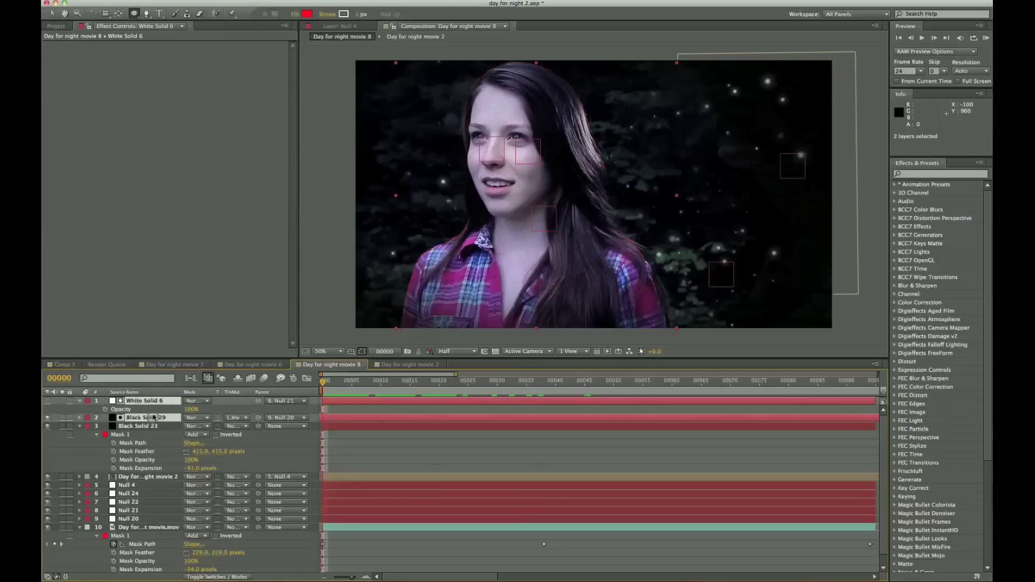
key("super+d")
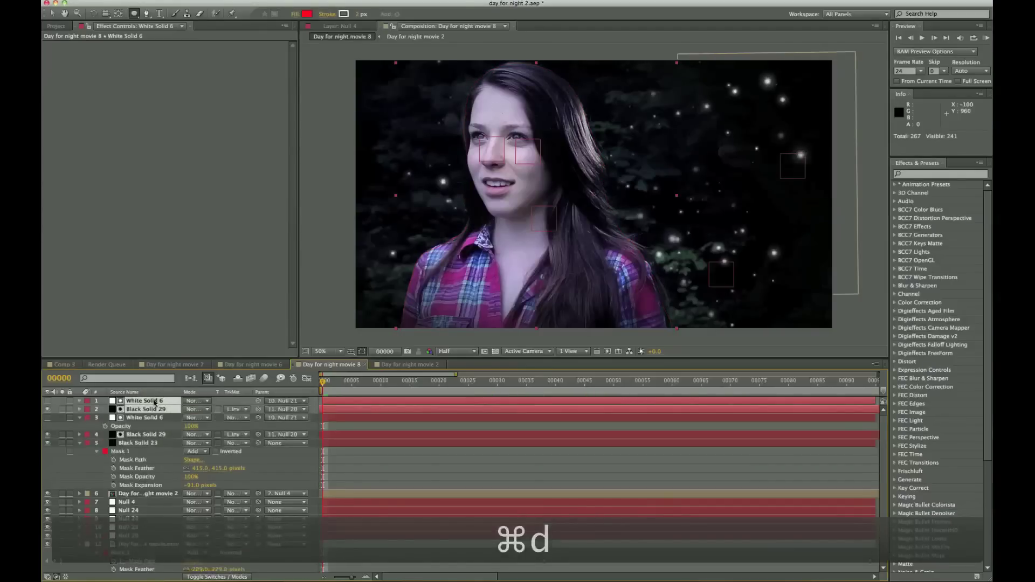
Apply the Trapcode Shine effect to the duplicated particle layer, the upper Black Solid 29.
left_click(155, 410)
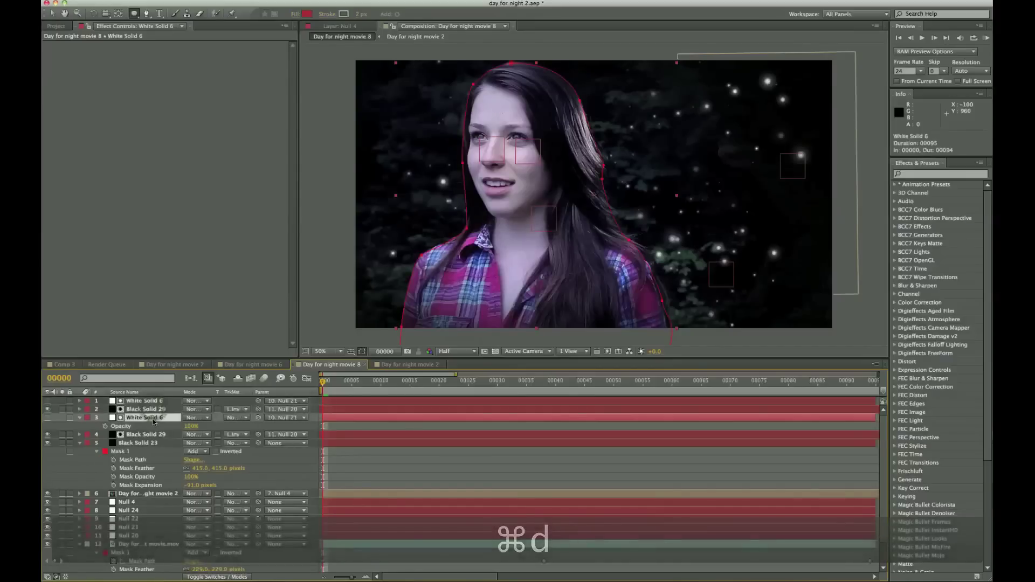
right_click(237, 46)
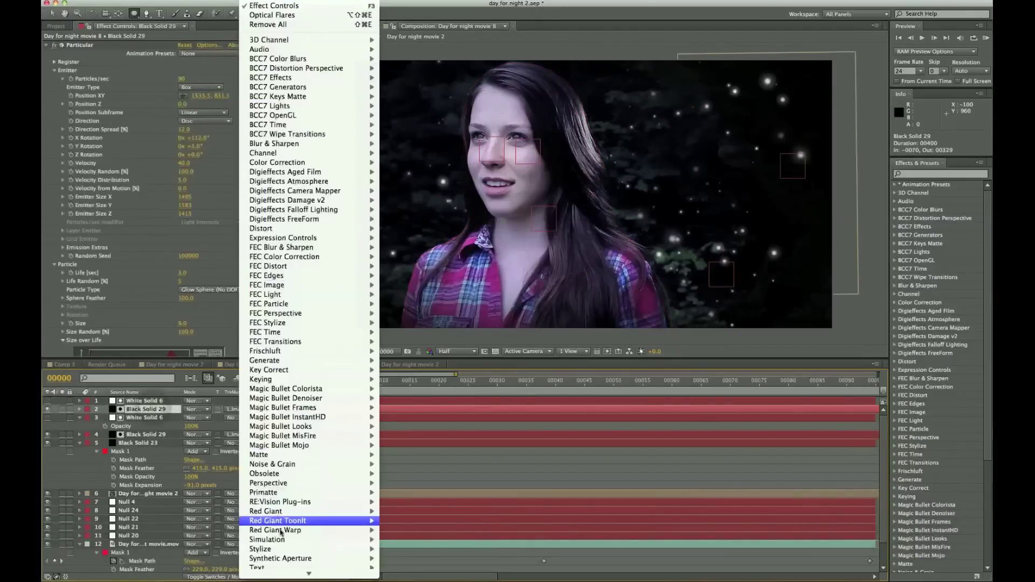
mouse_move(316, 571)
mouse_move(341, 526)
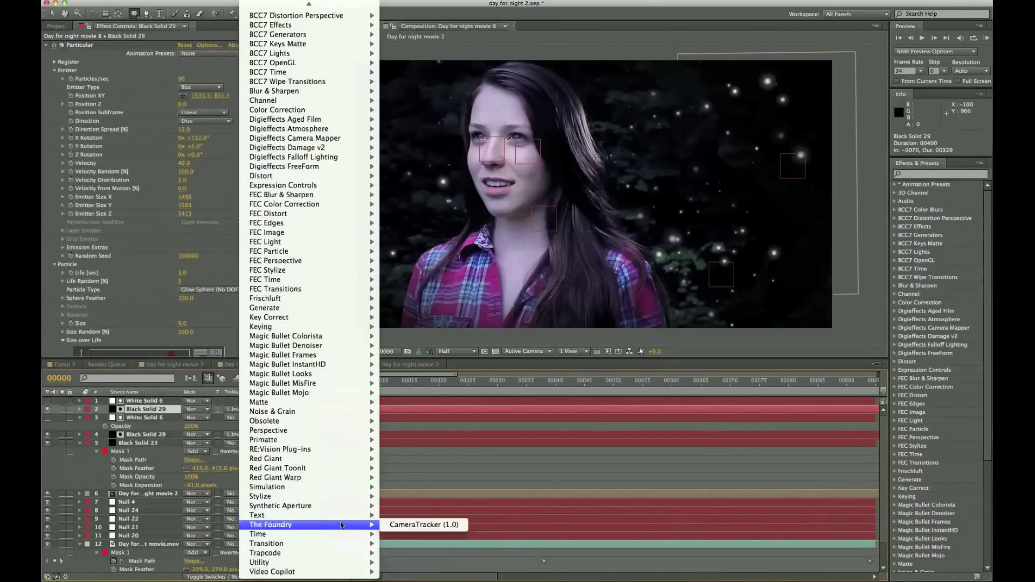
mouse_move(358, 553)
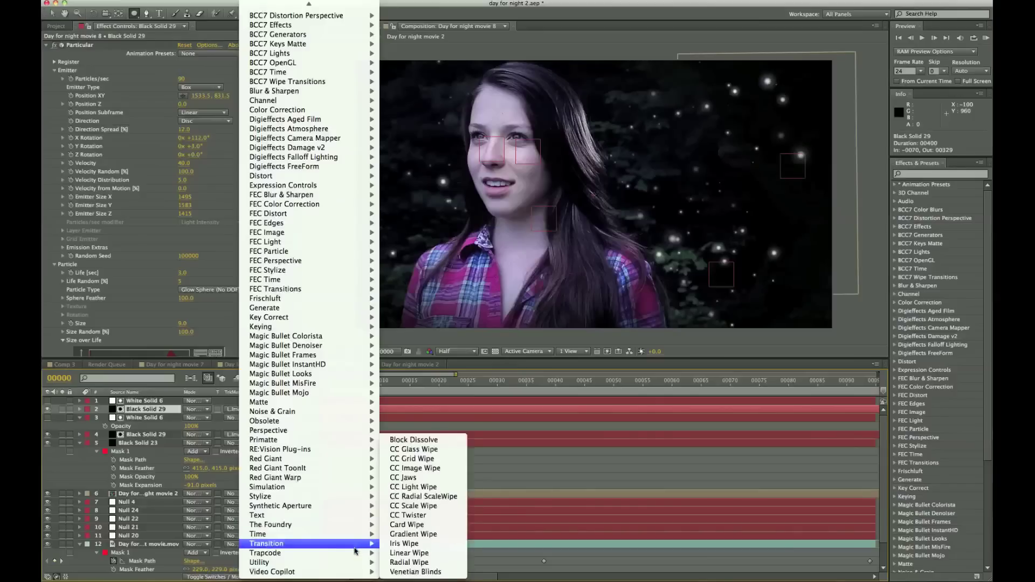
left_click(399, 553)
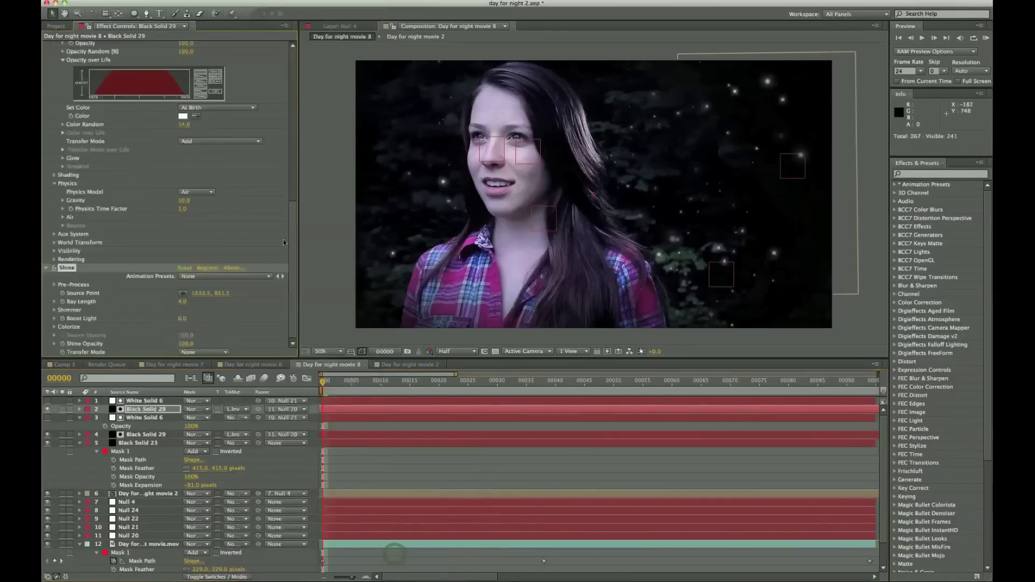
Set Shine's Ray Length to 2 and Boost Light to 18, and switch its Colorize mode to One Color.
left_click(181, 302)
type("2")
key("Tab")
type("18")
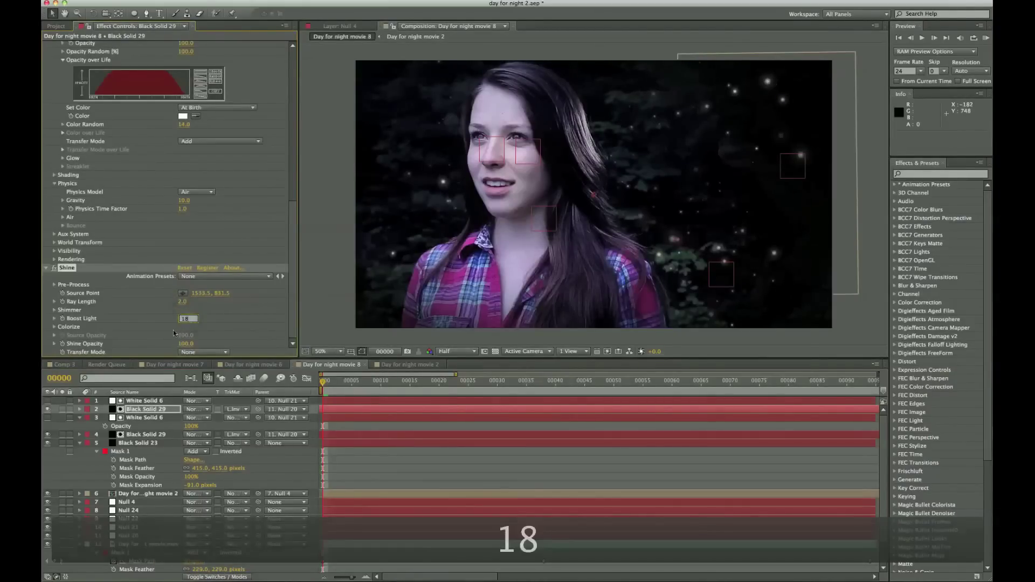
left_click(54, 327)
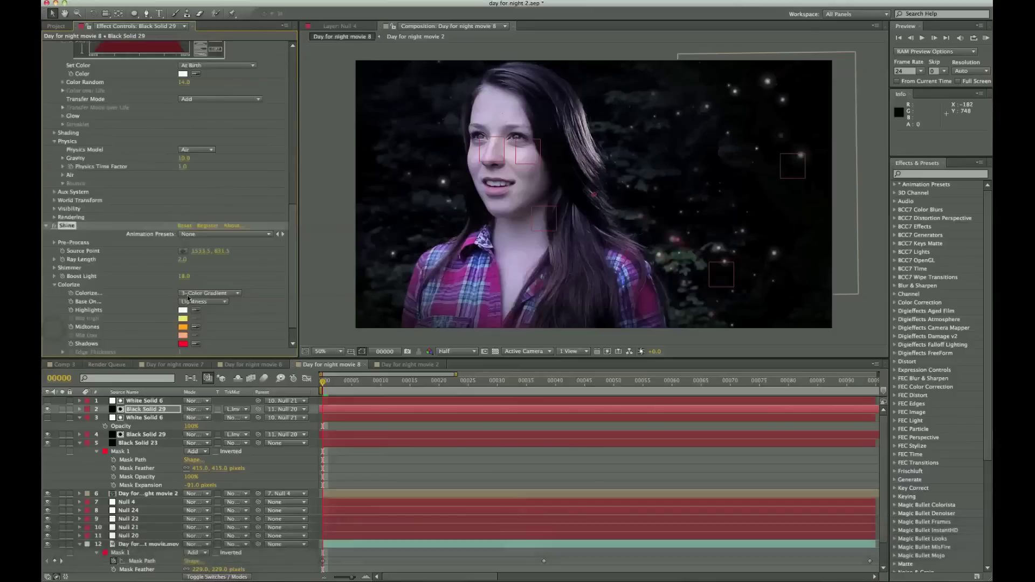
left_click(190, 294)
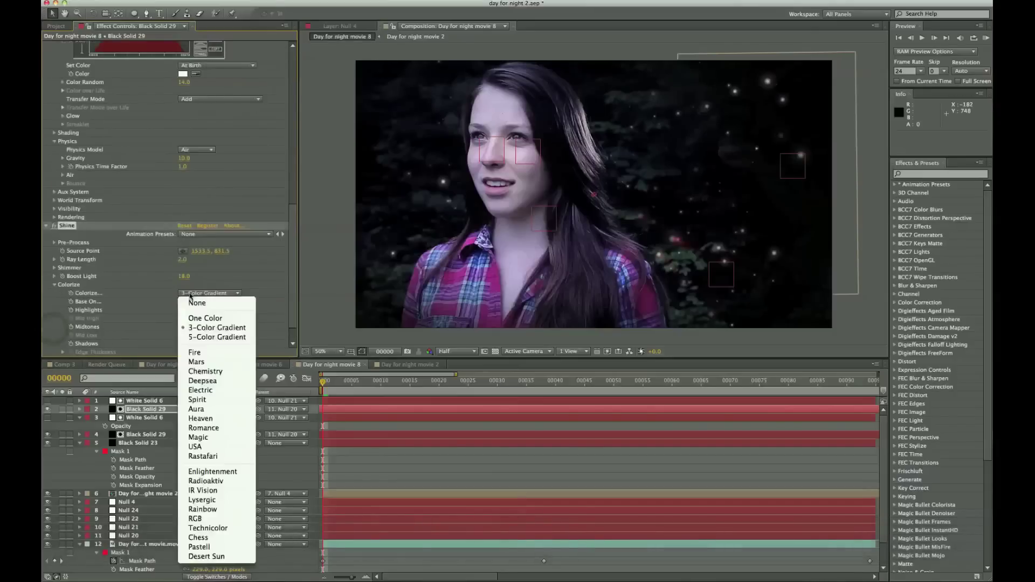
left_click(207, 318)
Place Shine's Source Point among the particles at about 1853.5, 733.5 and set Ray Length to 1.5.
left_click(183, 252)
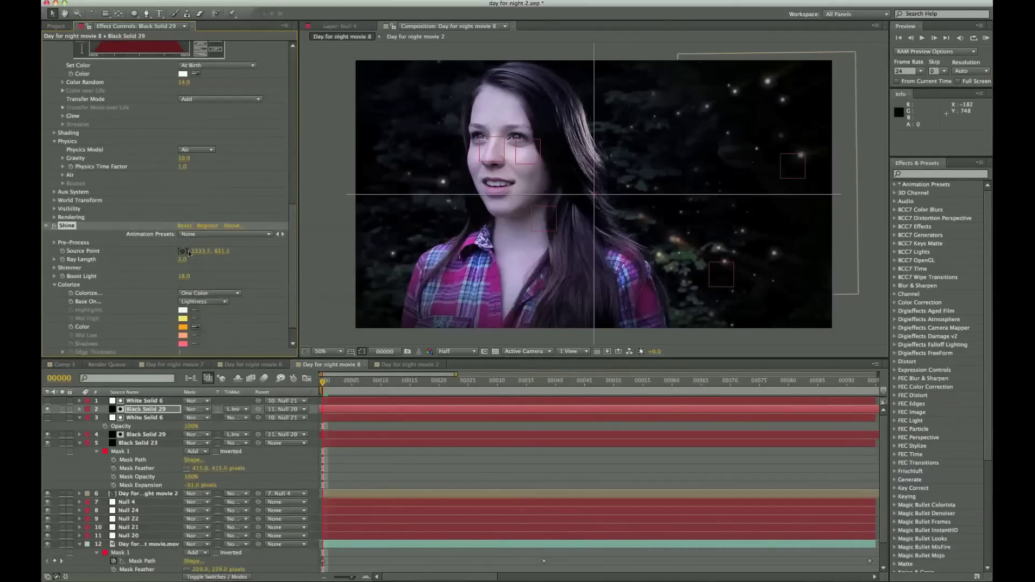
left_click(693, 217)
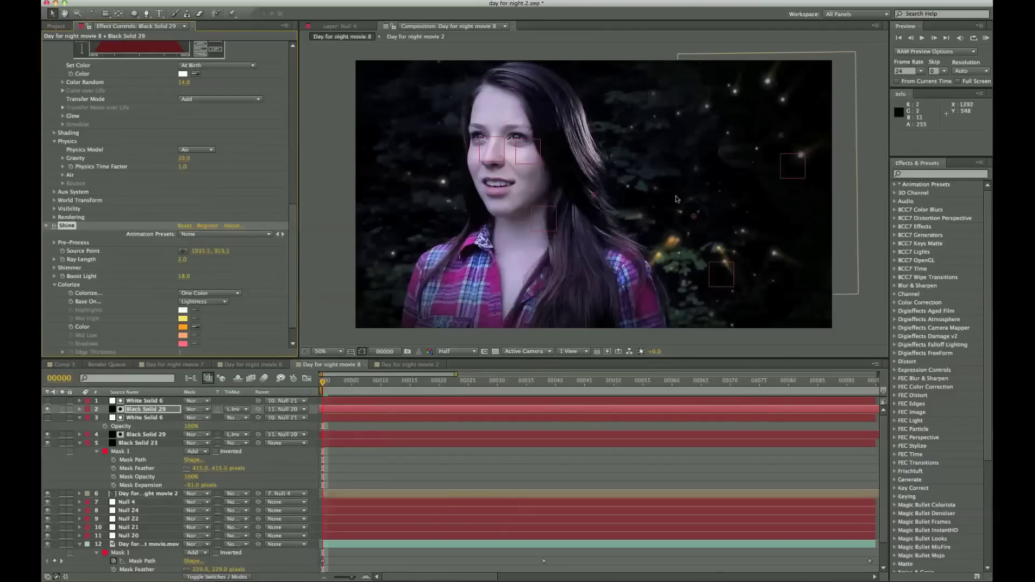
mouse_move(692, 217)
left_mouse_down()
mouse_move(693, 207)
mouse_move(645, 245)
mouse_move(650, 202)
mouse_move(688, 186)
mouse_move(673, 171)
left_mouse_up()
left_click(188, 260)
type("1.5")
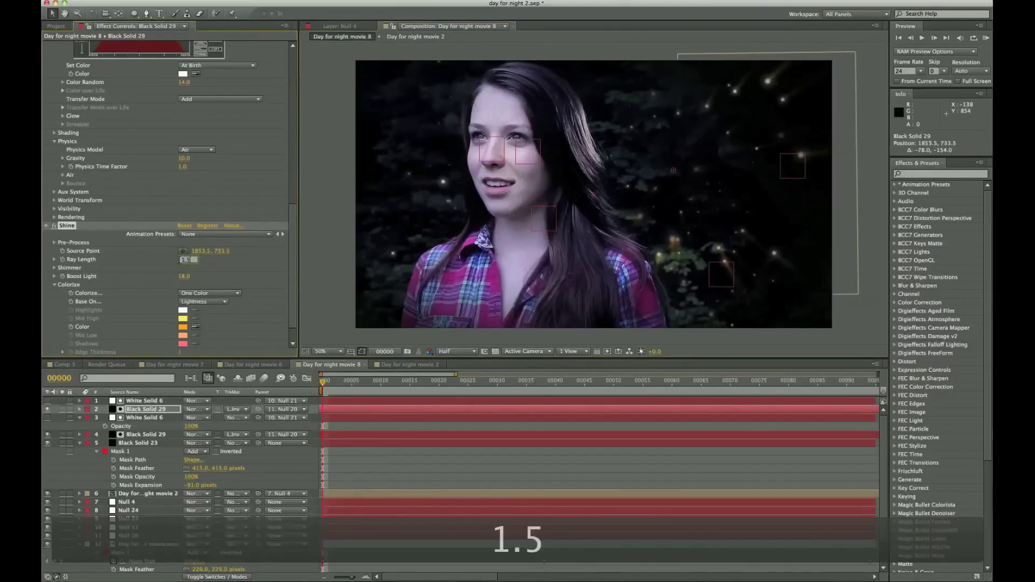
key("Return")
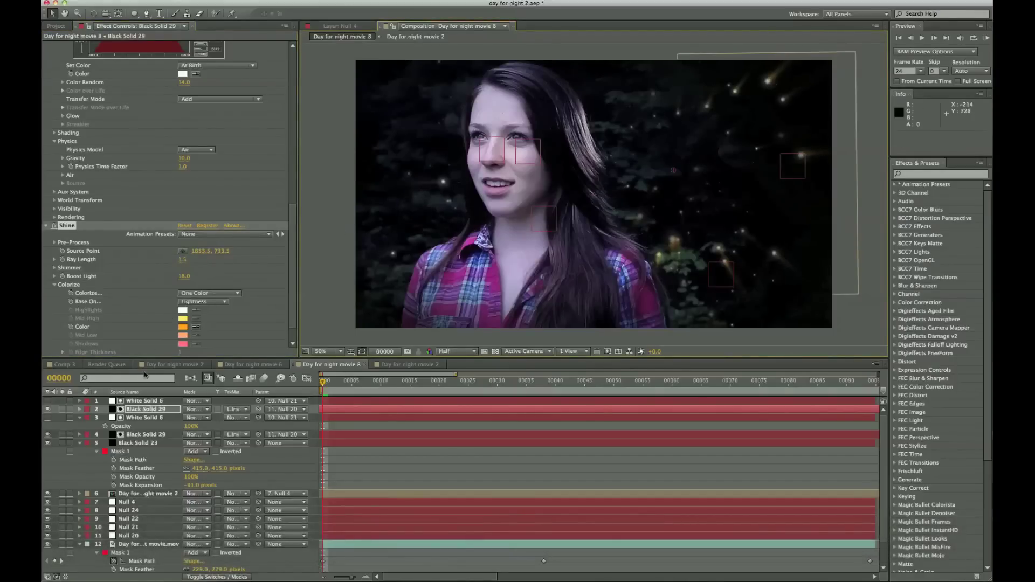
Lower the opacity of the Shine particle layer to about 75% and collapse its properties.
left_click(144, 409)
key("t")
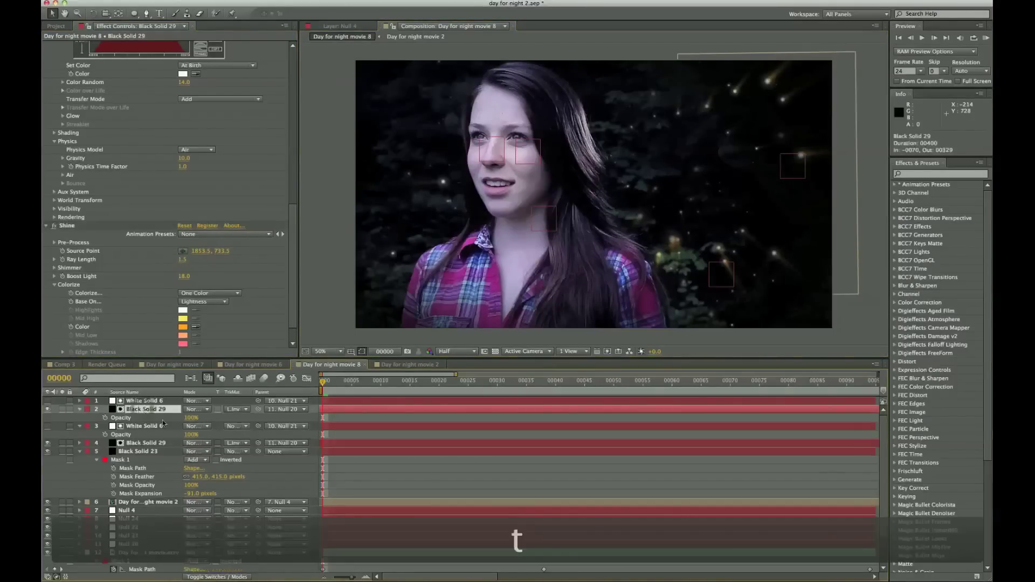
left_click_drag(190, 418, 177, 419)
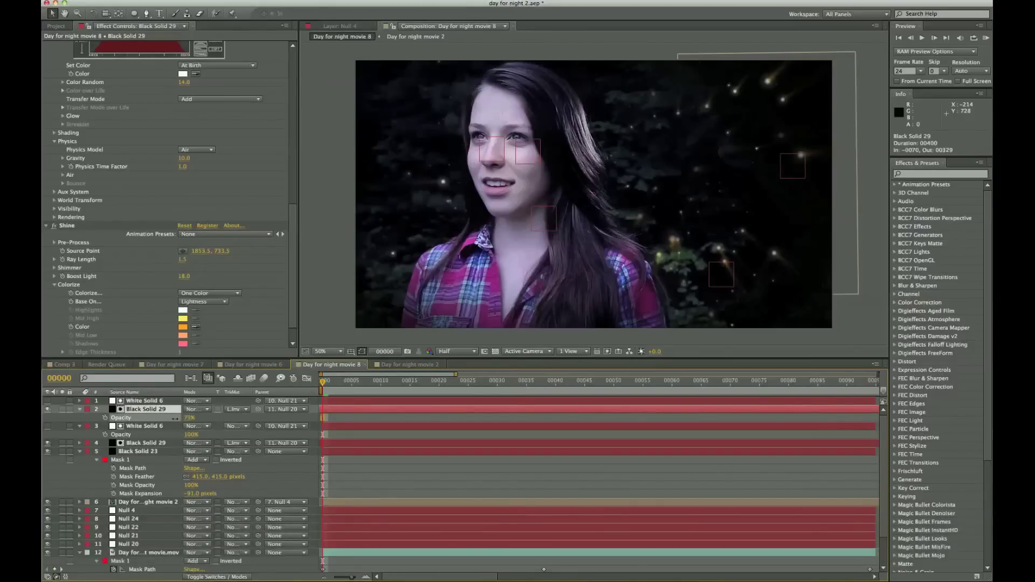
key("Return")
left_click(79, 409)
Create a new black solid at composition size above the other layers.
left_click(234, 0)
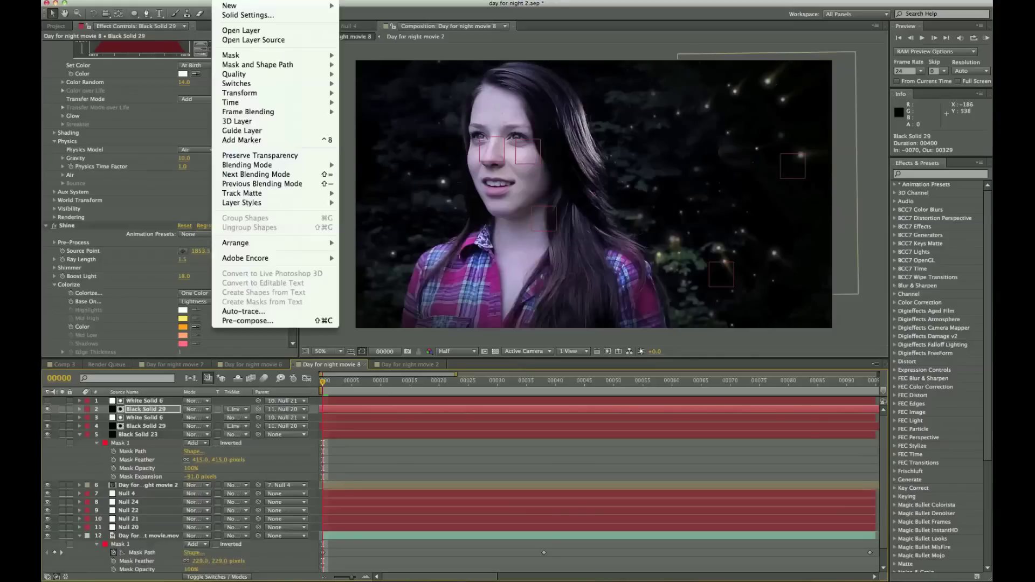
mouse_move(236, 6)
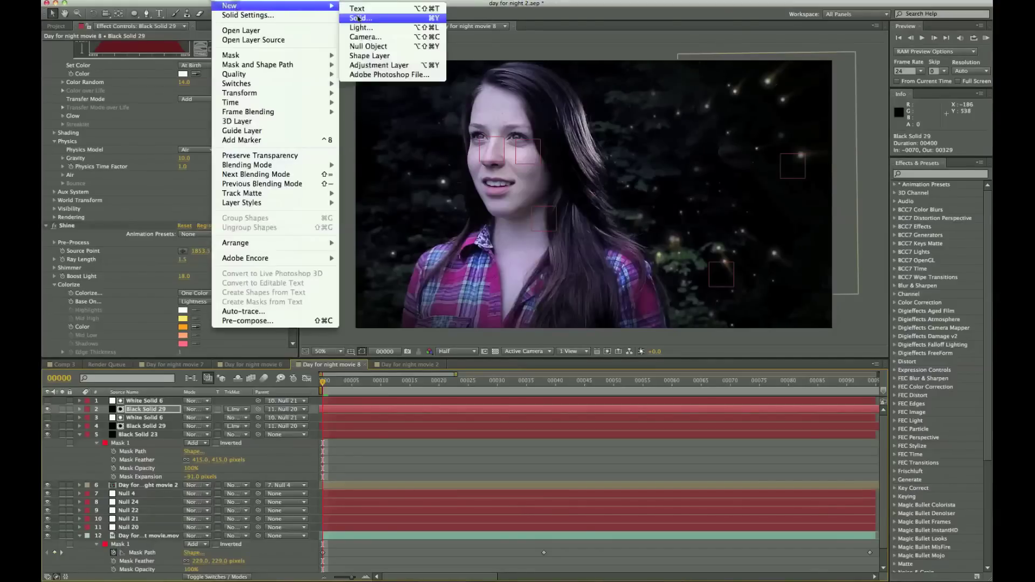
left_click(359, 15)
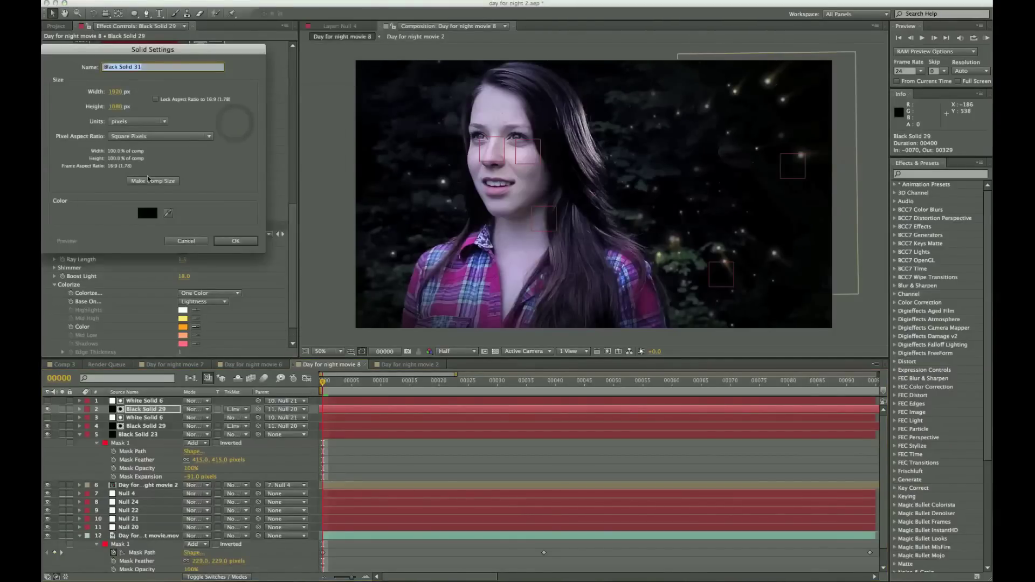
left_click(155, 183)
left_click(229, 241)
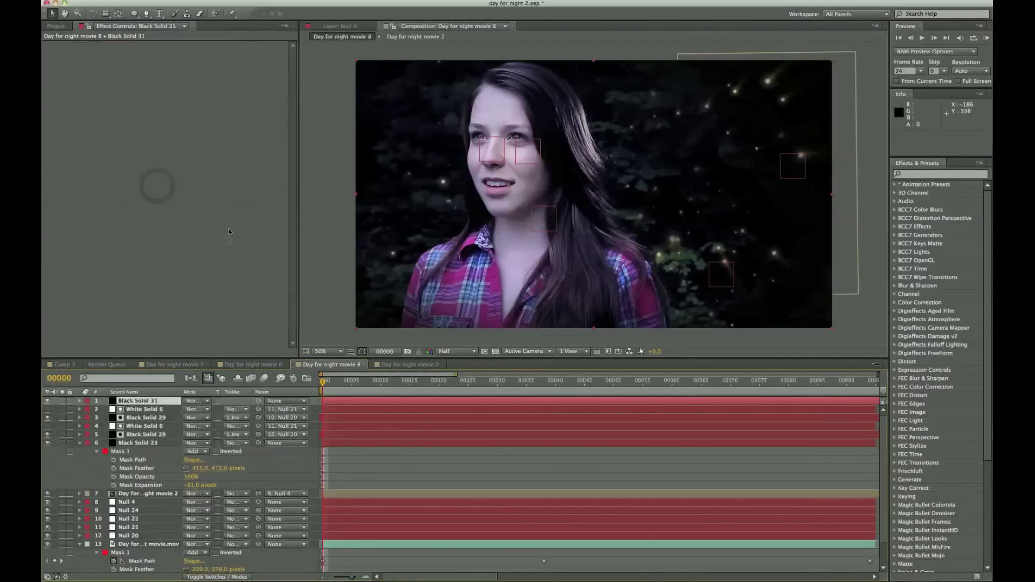
Apply the Video Copilot Optical Flares effect to the new black solid.
right_click(233, 75)
mouse_move(317, 573)
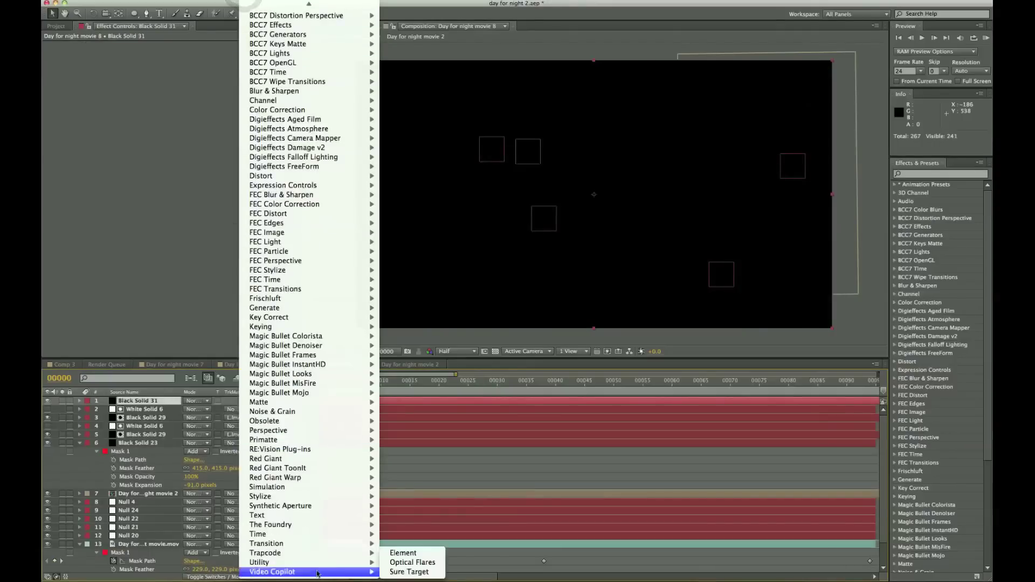
left_click(413, 563)
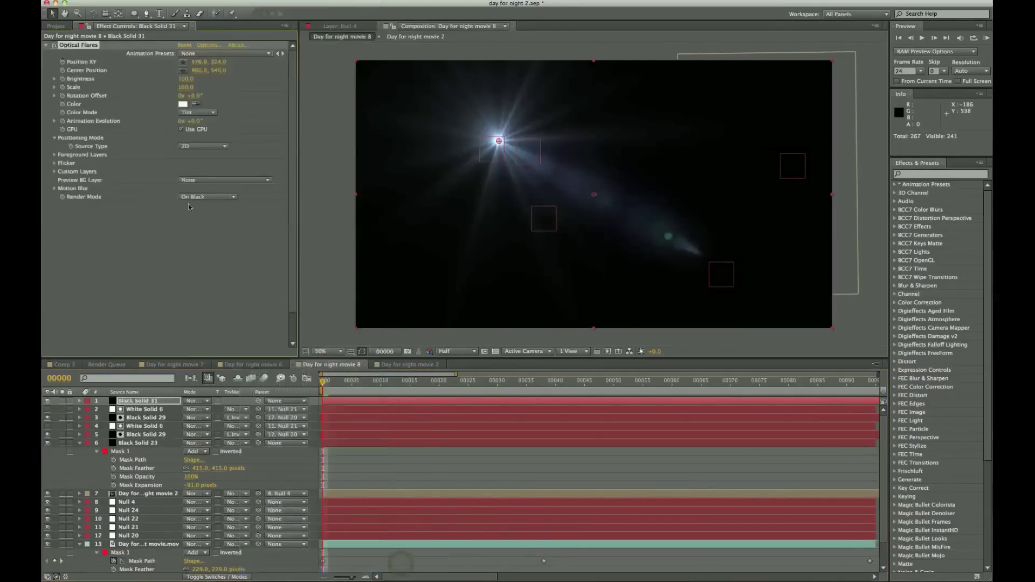
Blend the flare solid with Add and move its flare just outside the frame's upper-left corner, at about 4, -126.
left_click(208, 402)
left_click(228, 279)
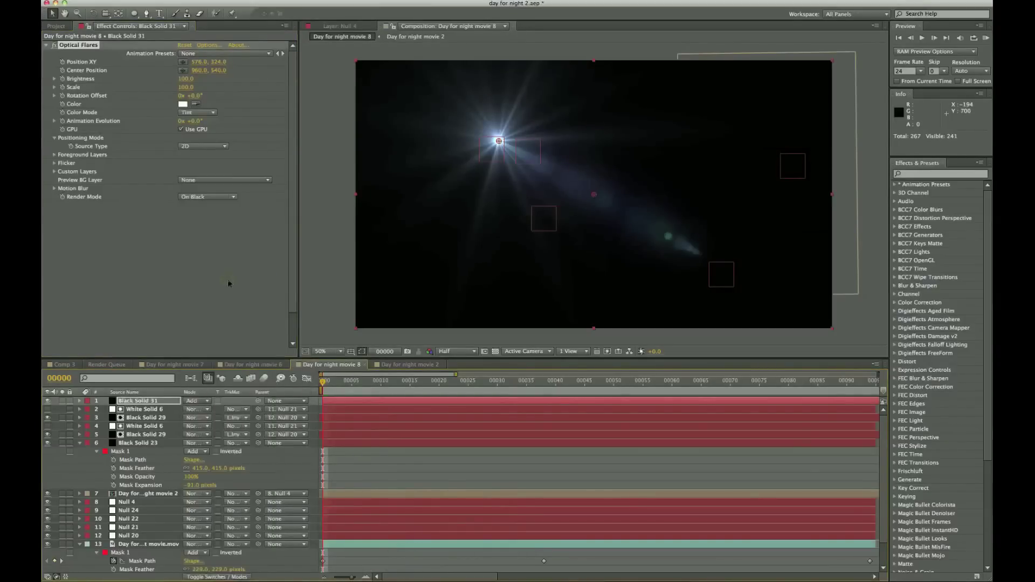
left_click_drag(499, 142, 355, 18)
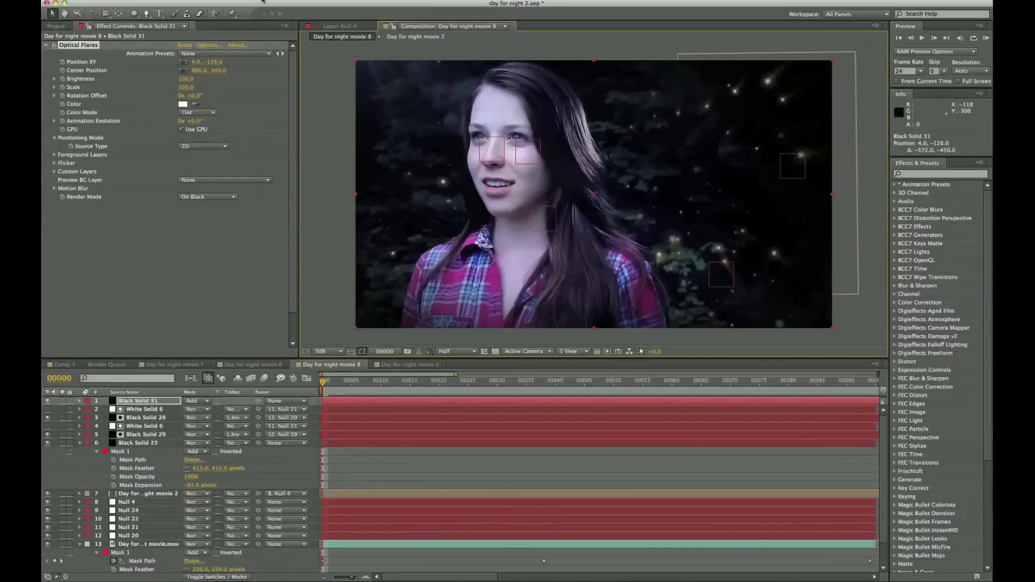
Create another black solid above the first flare layer and apply Optical Flares to it.
left_click(229, 1)
left_click(142, 238)
key("super+y")
key("Return")
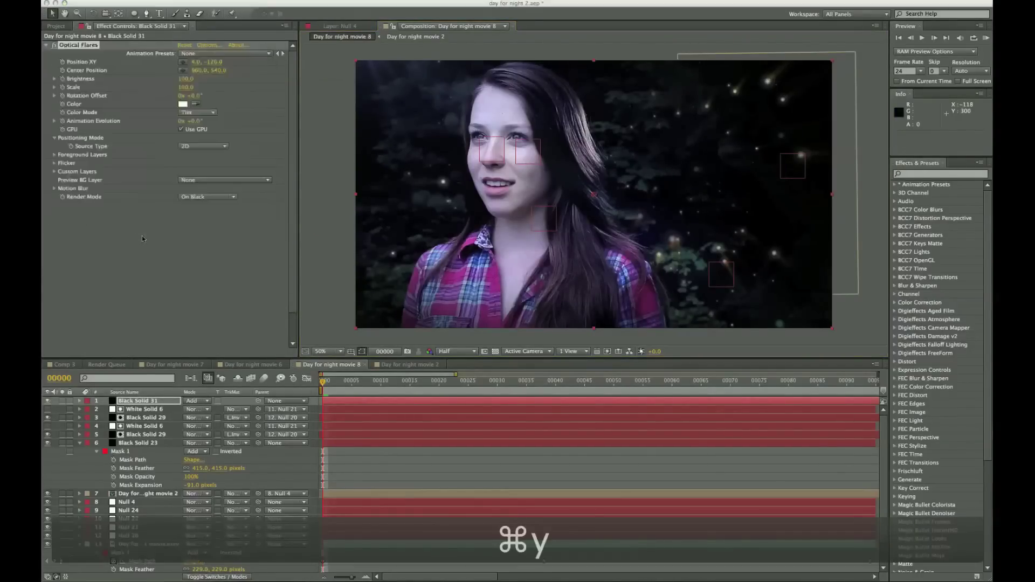
left_click(253, 0)
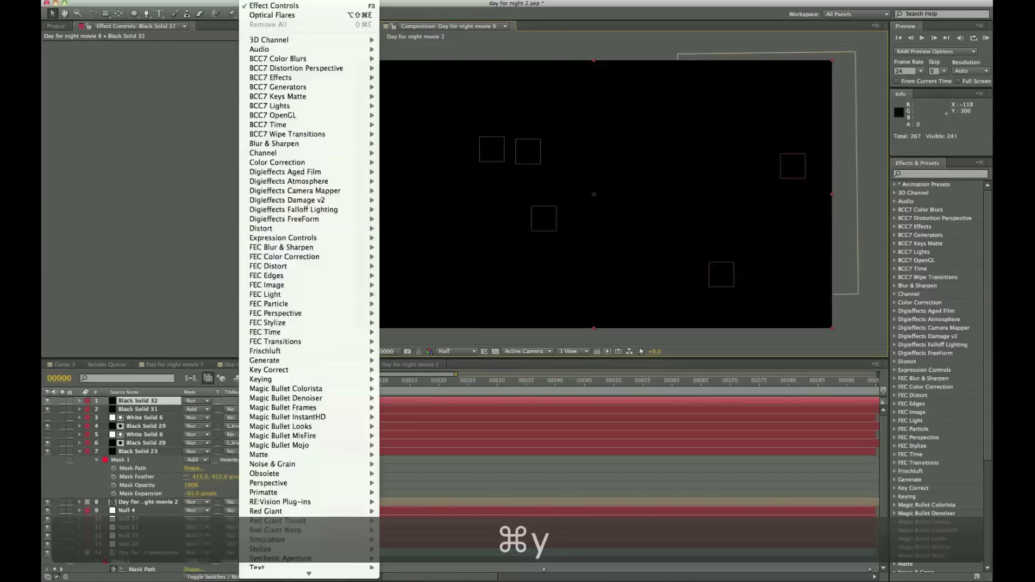
left_click(273, 14)
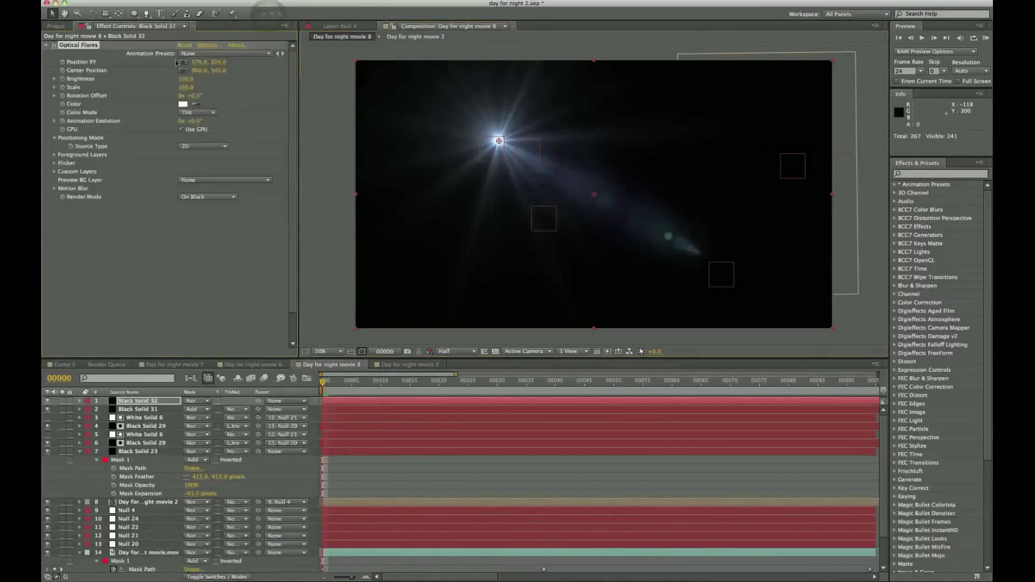
Load the Beached preset from the Light collection into the second solid's flare.
left_click(208, 46)
left_click(604, 397)
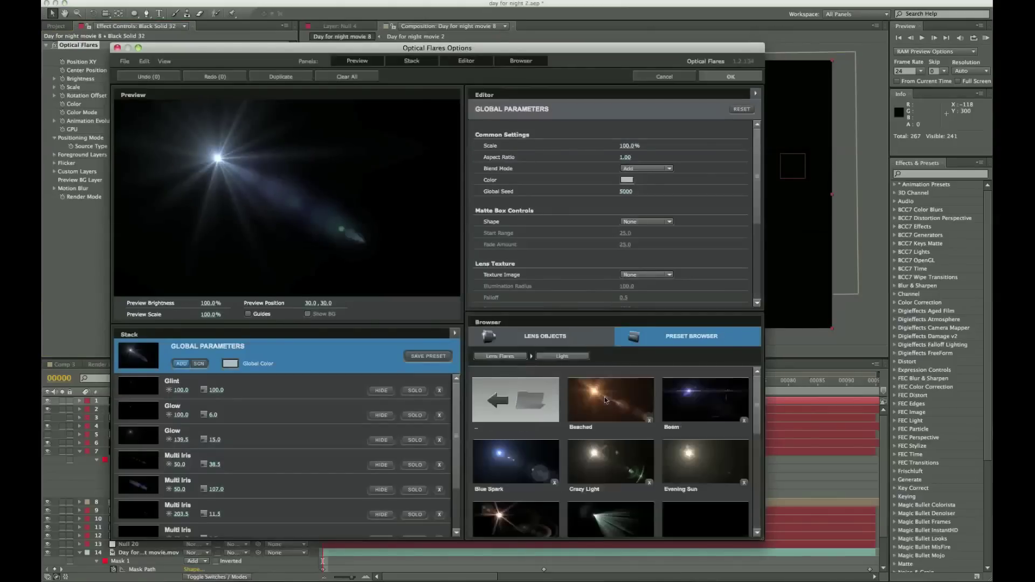
left_click(604, 399)
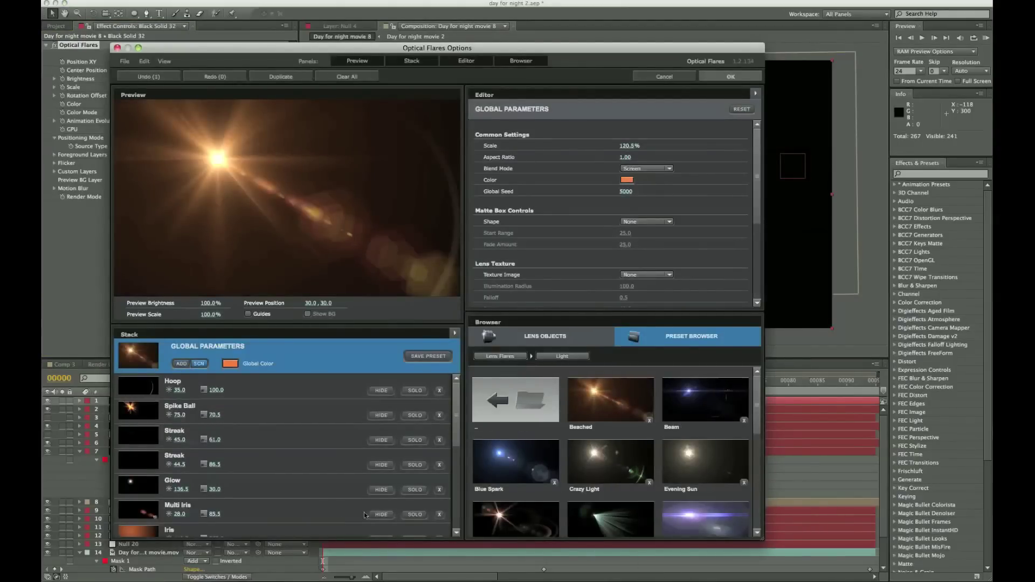
Hide four Multi Iris elements in the Beached flare's stack and accept the flare options.
left_click(381, 515)
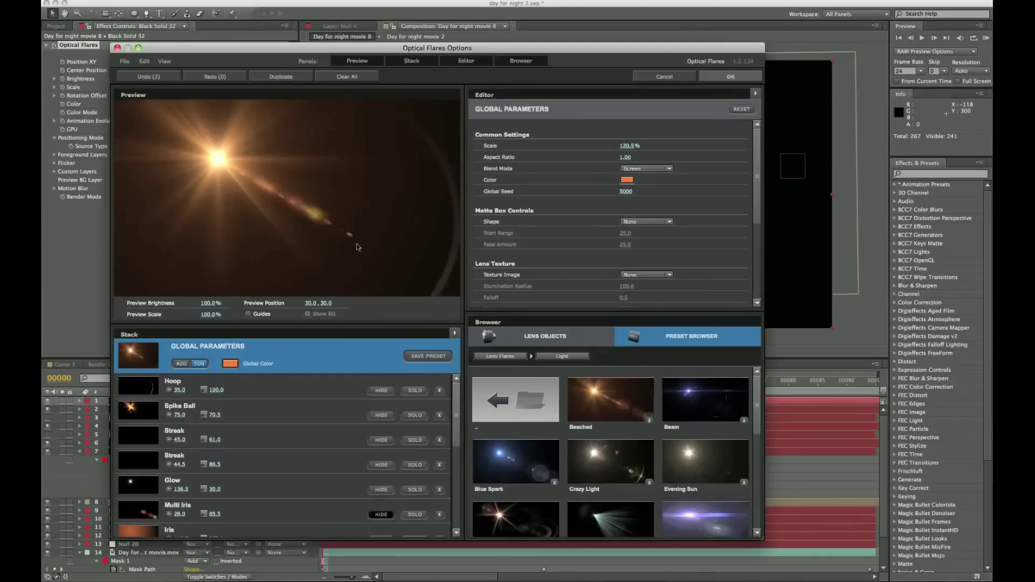
scroll(363, 462, "down", 5)
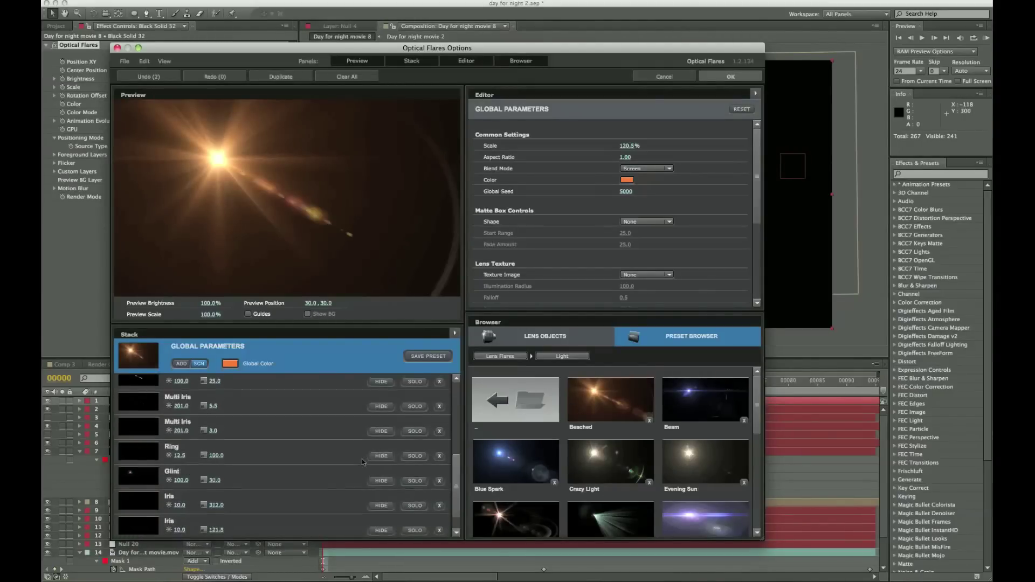
scroll(363, 462, "up", 1)
left_click(385, 415)
left_click(387, 391)
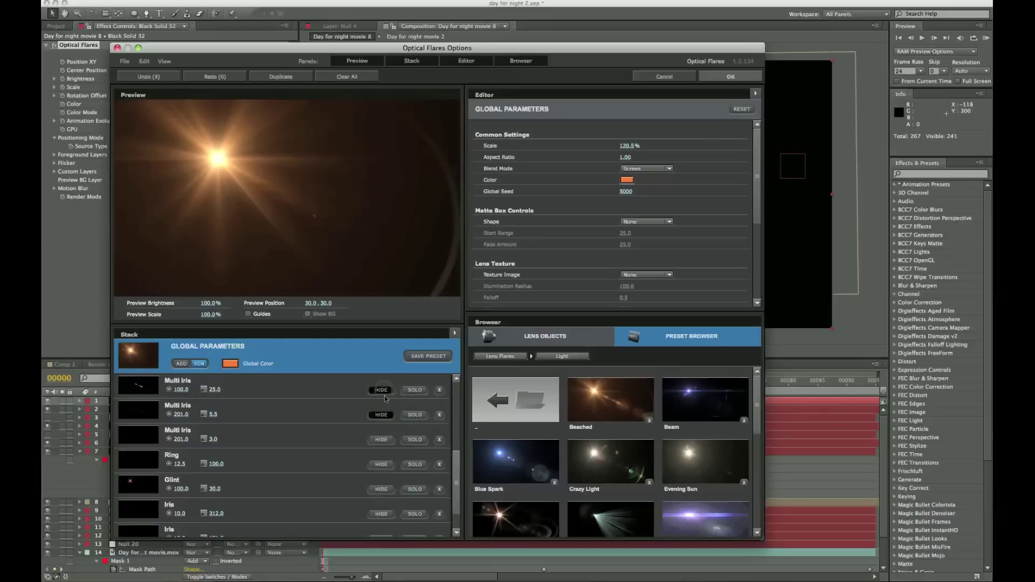
left_click(382, 443)
left_click(728, 77)
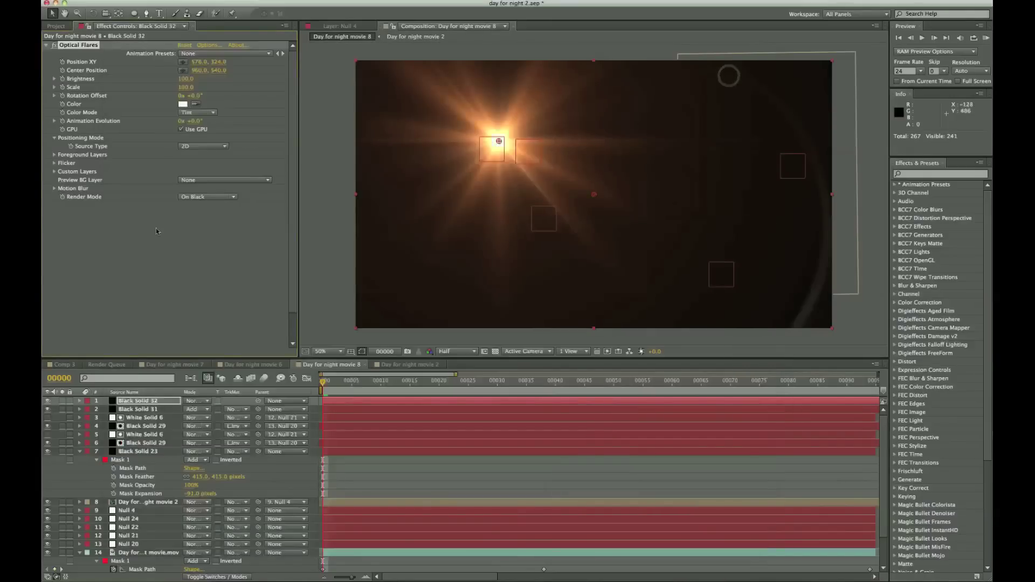
Blend the orange flare solid with Add and reduce its flare to scale 20 and brightness 80.
left_click(199, 402)
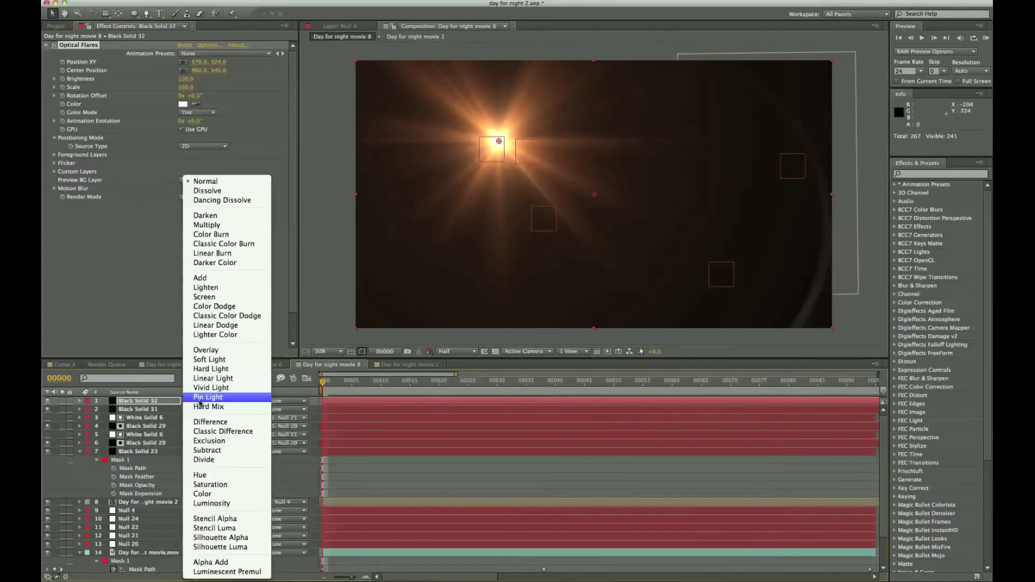
left_click(202, 278)
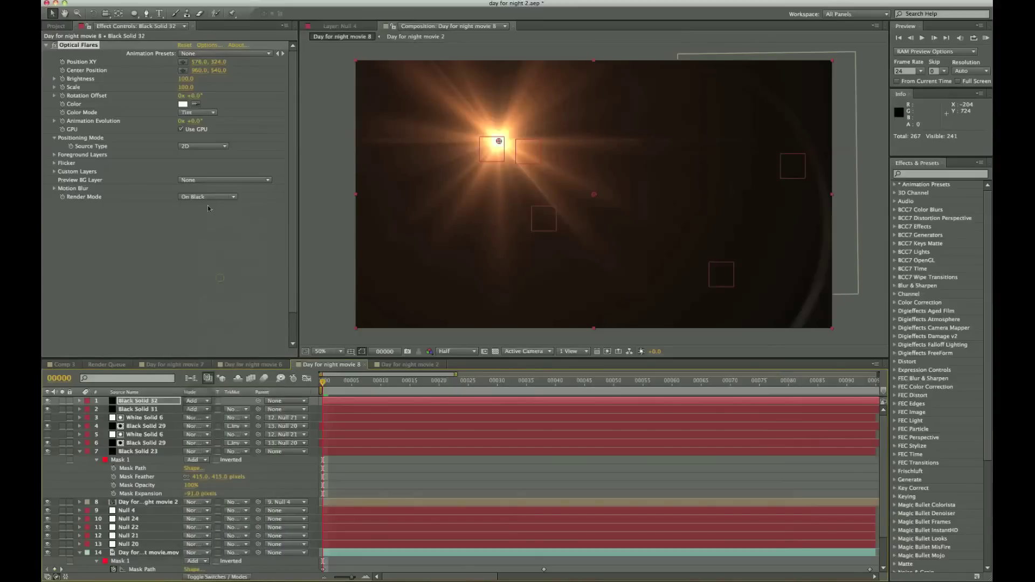
mouse_move(185, 88)
left_mouse_down()
mouse_move(132, 88)
mouse_move(176, 87)
left_mouse_up()
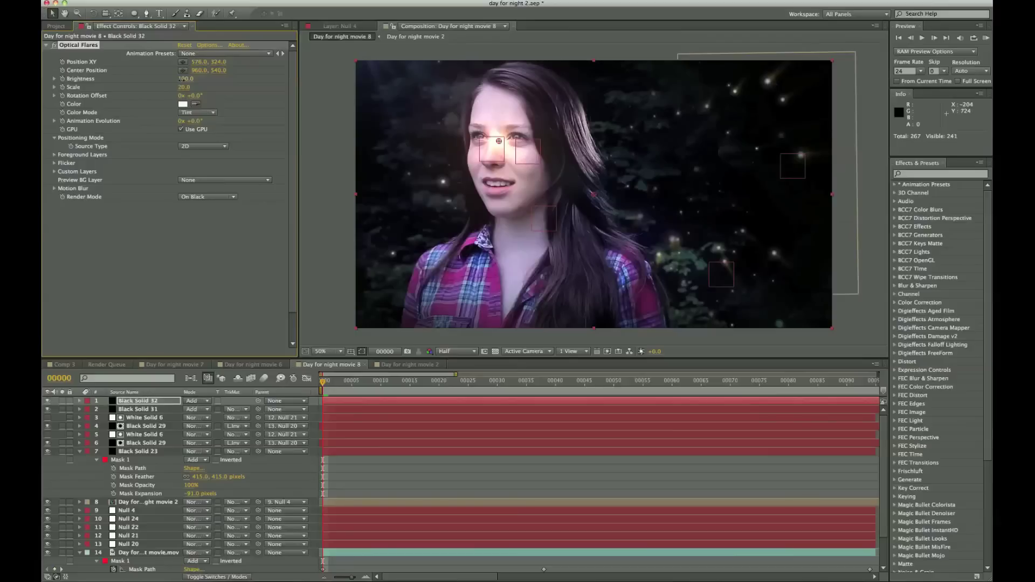
left_click_drag(180, 79, 182, 81)
left_click(182, 79)
type("80")
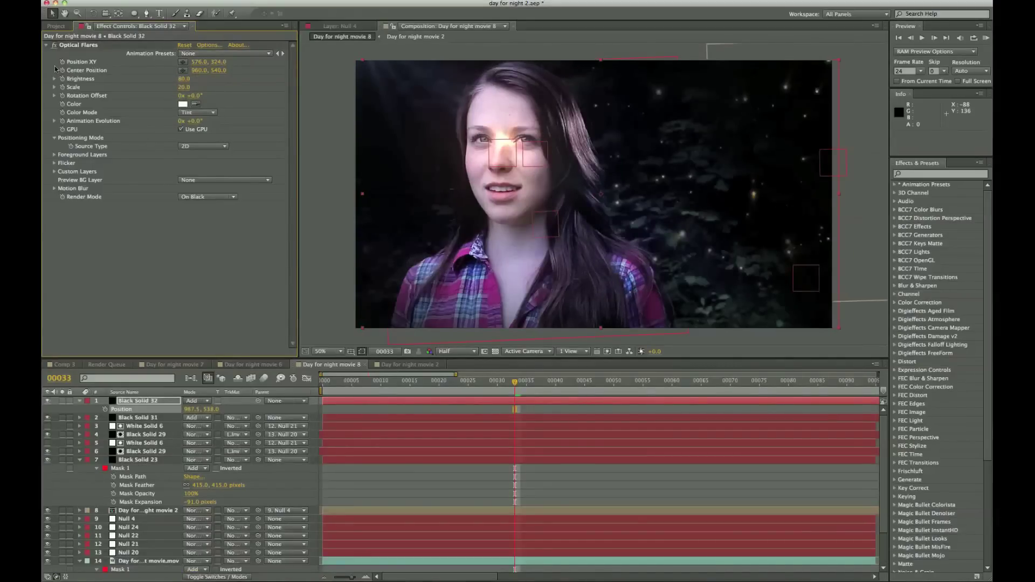
Add the expression wiggle(1,80) to the orange flare's Position XY.
left_click(62, 62)
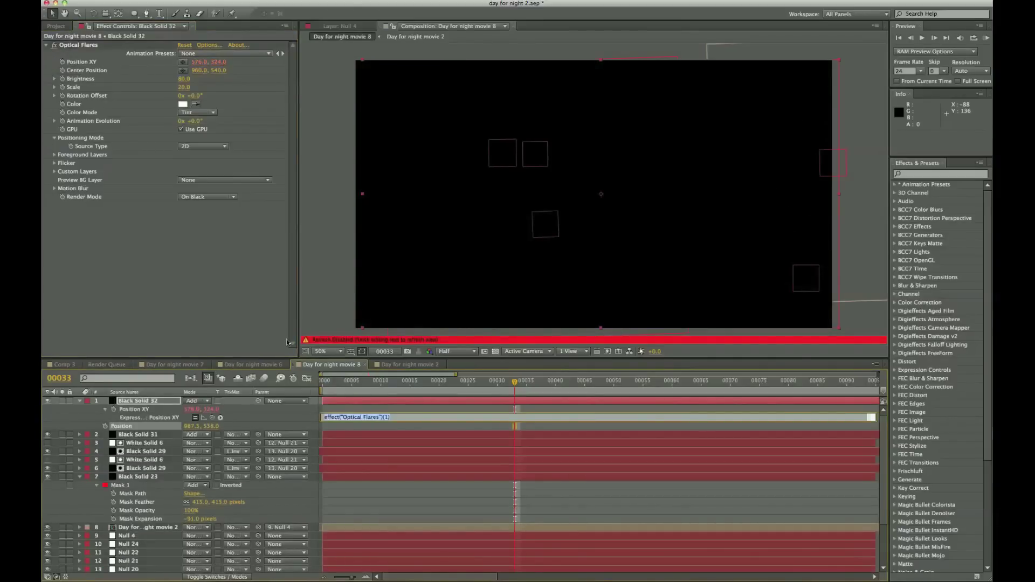
type("wig")
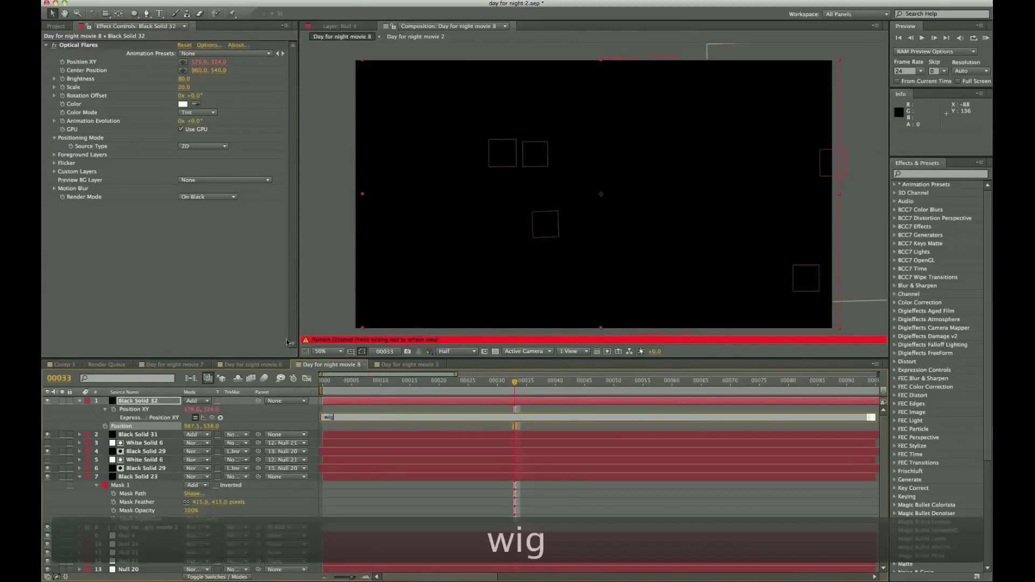
type("gle(")
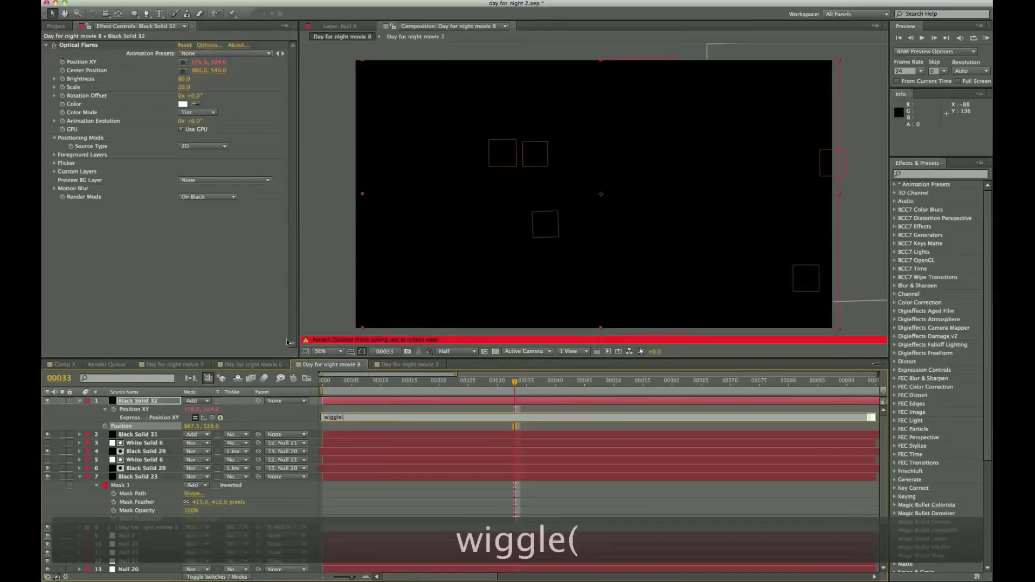
type("1,80")
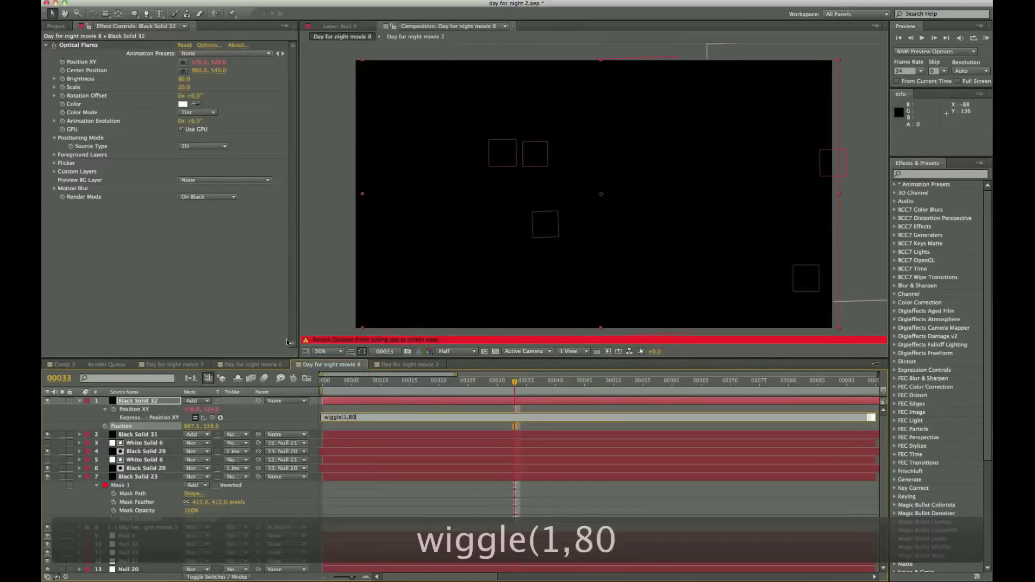
type(")")
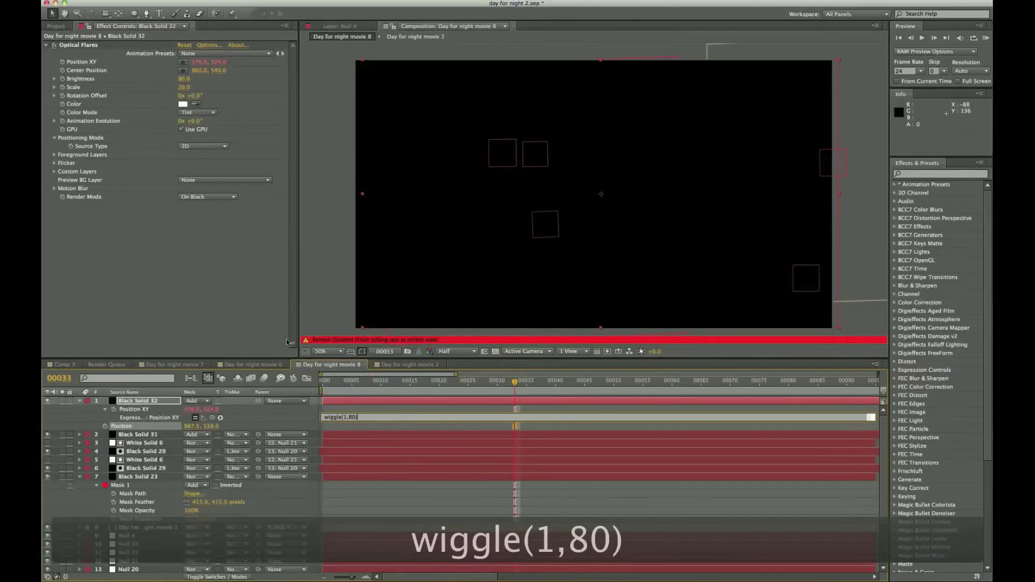
left_click(220, 306)
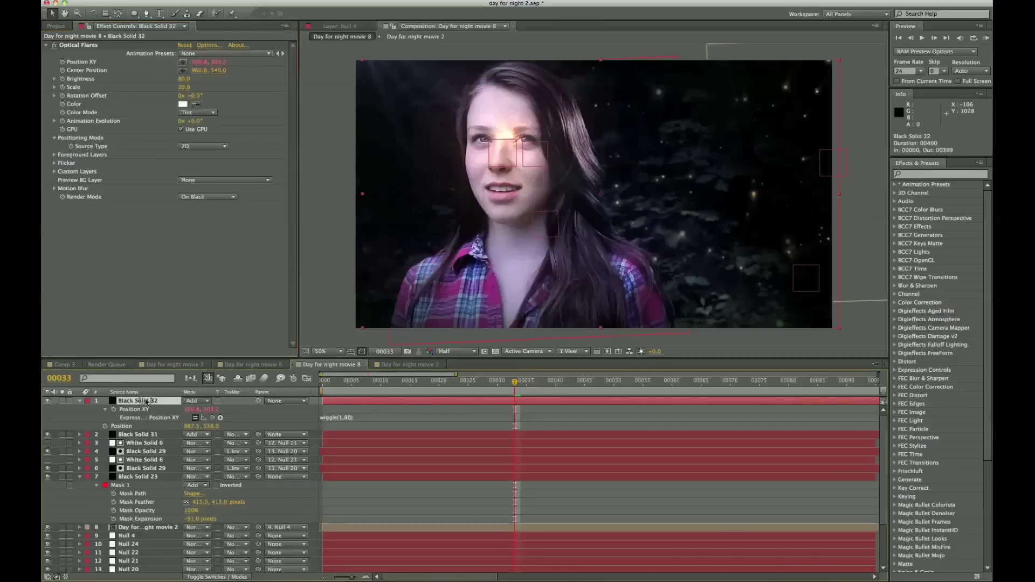
Keyframe the orange flare layer's position at frame 33, placing the flare over the woman's eye with the layer at about 1047.5, 520.
key("p")
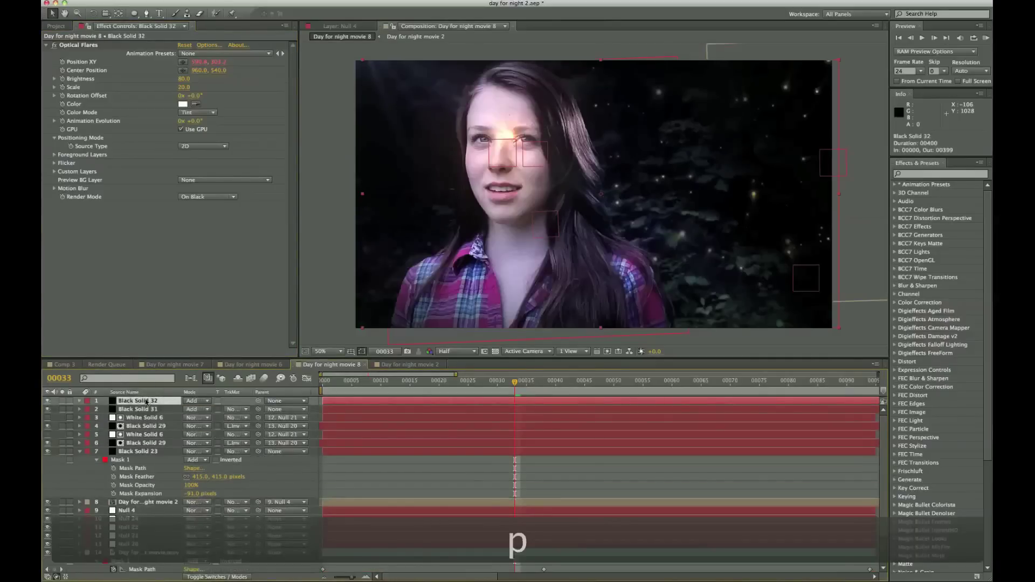
key("p")
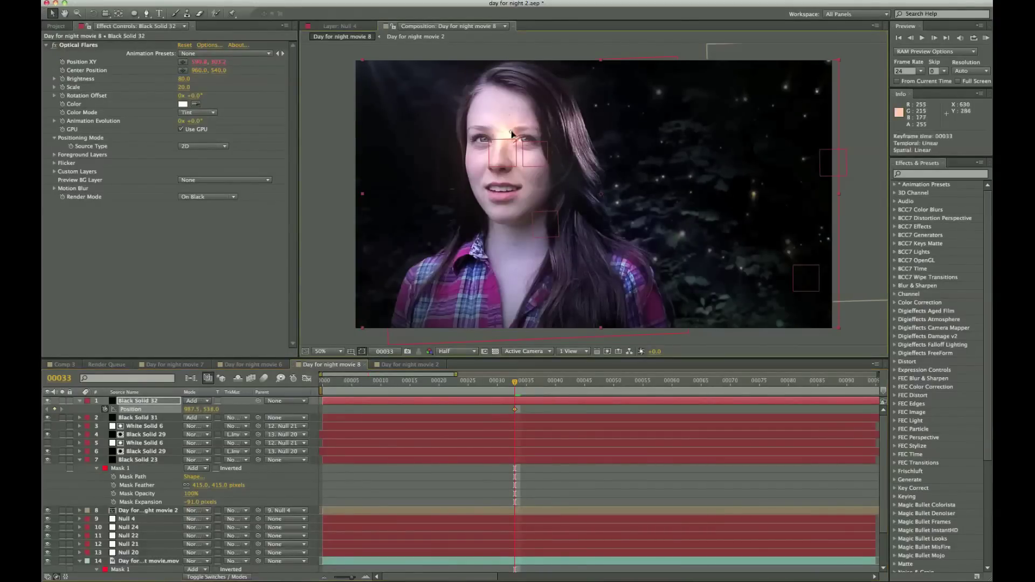
left_click_drag(512, 134, 526, 129)
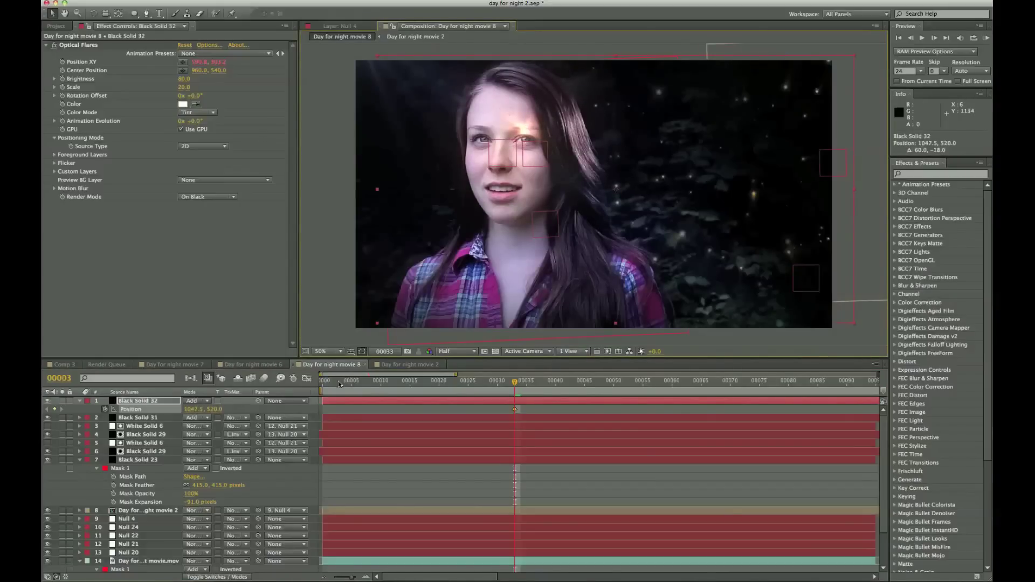
Keyframe the orange flare layer's position at about 363.5, 454 on frame 0 and about 2331.5, 496 on frame 86.
left_click_drag(339, 384, 322, 384)
left_click_drag(517, 126, 402, 103)
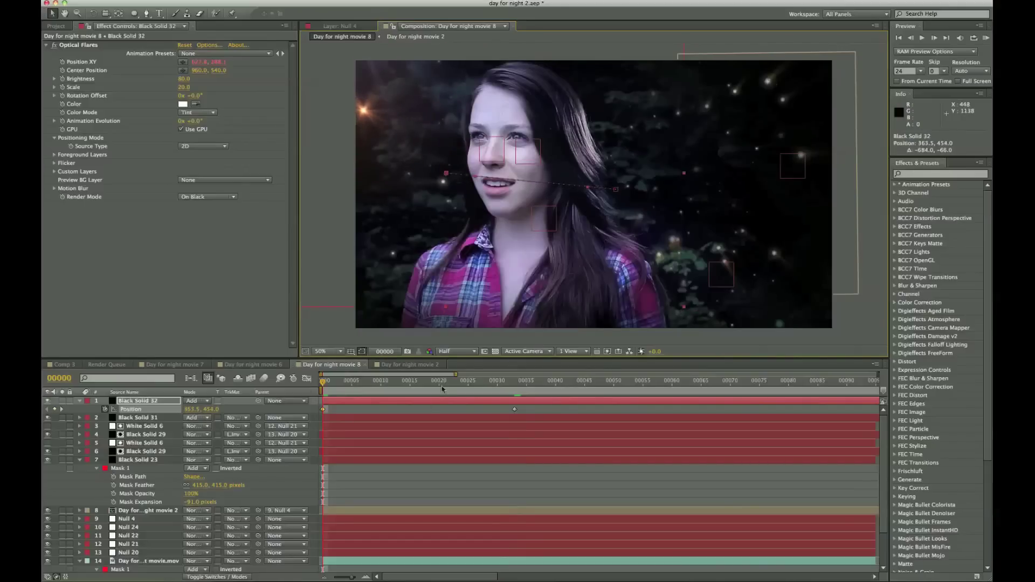
left_click_drag(453, 381, 822, 400)
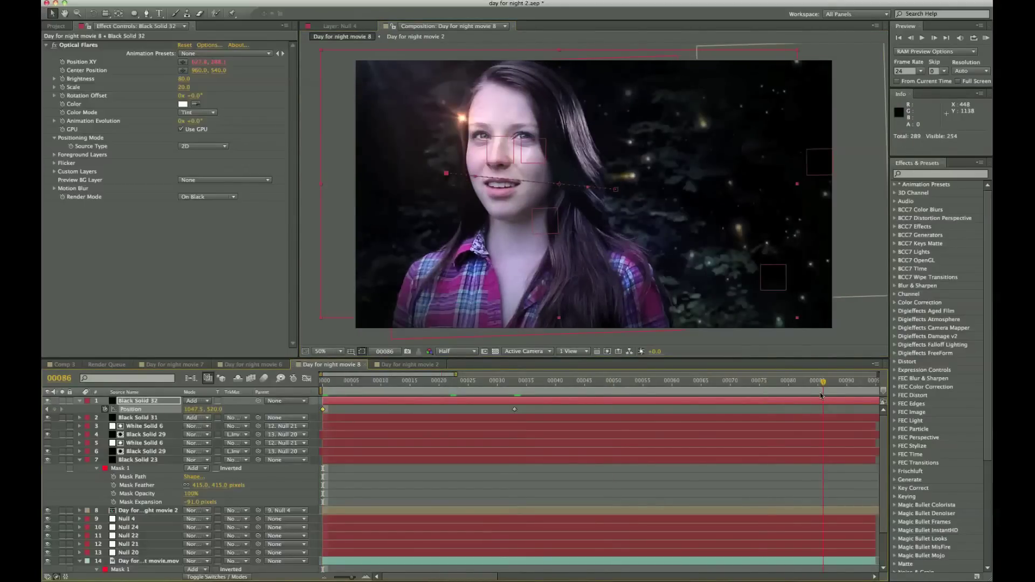
left_click_drag(638, 162, 958, 154)
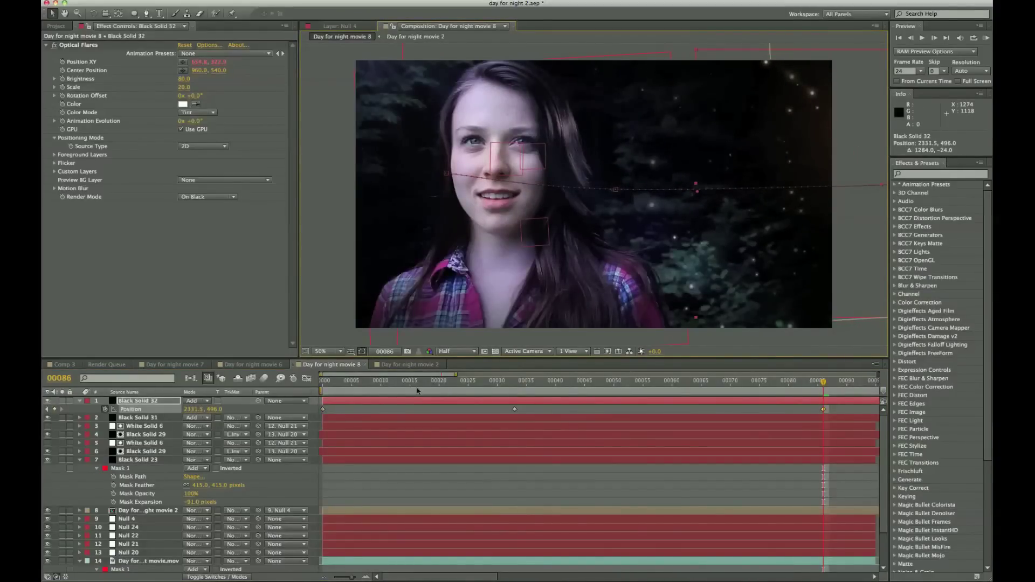
Duplicate the orange flare layer at frame 33, center the copy on the woman's eye and lower its brightness to 60.
left_click(325, 386)
left_click_drag(325, 386, 514, 389)
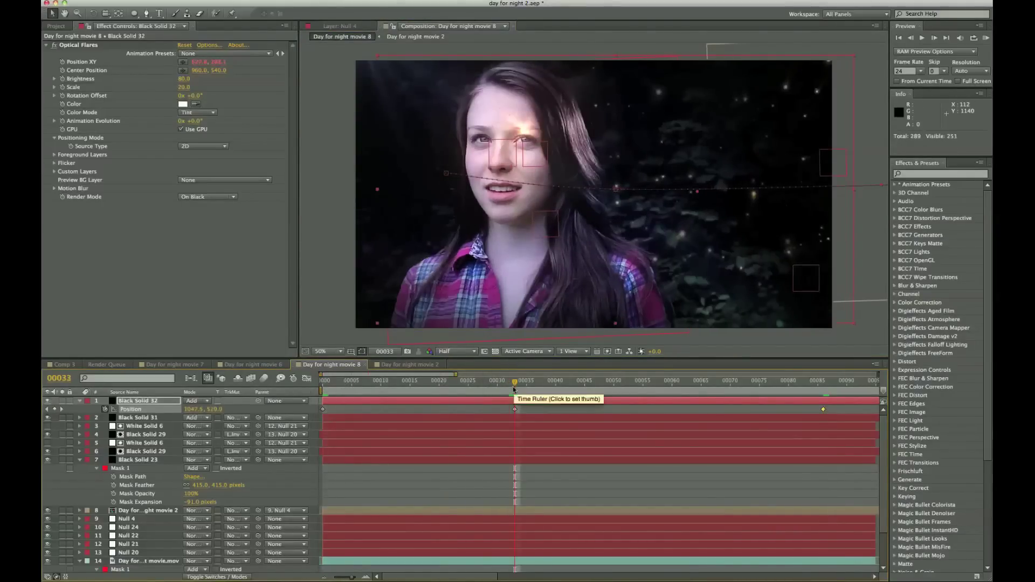
left_click(144, 401)
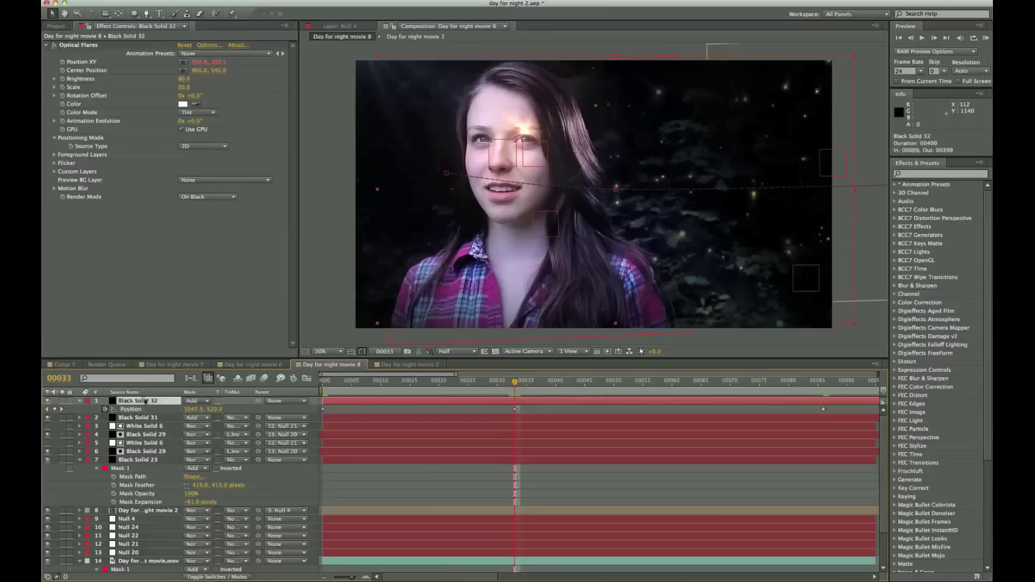
key("super+d")
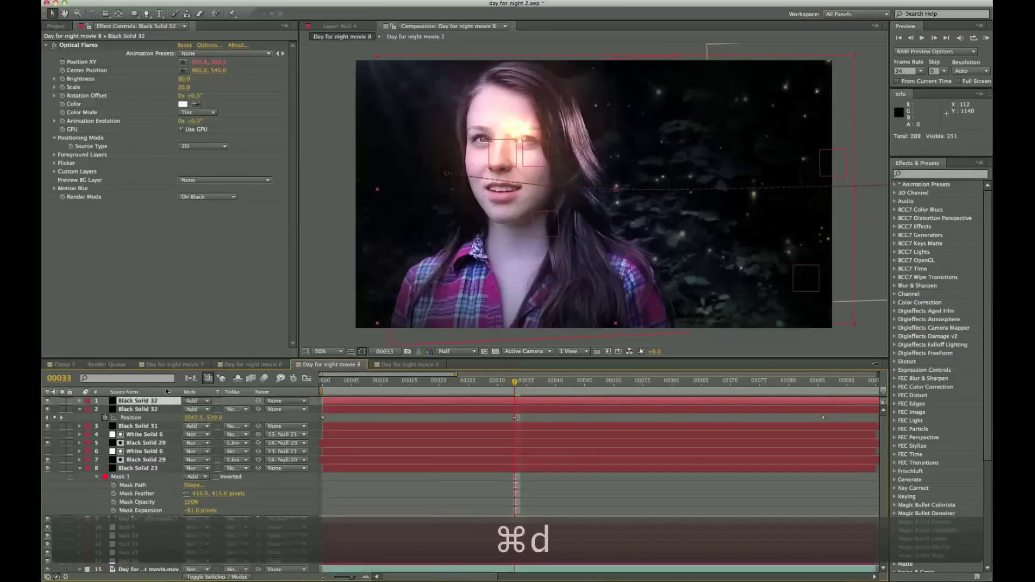
left_click_drag(516, 144, 524, 142)
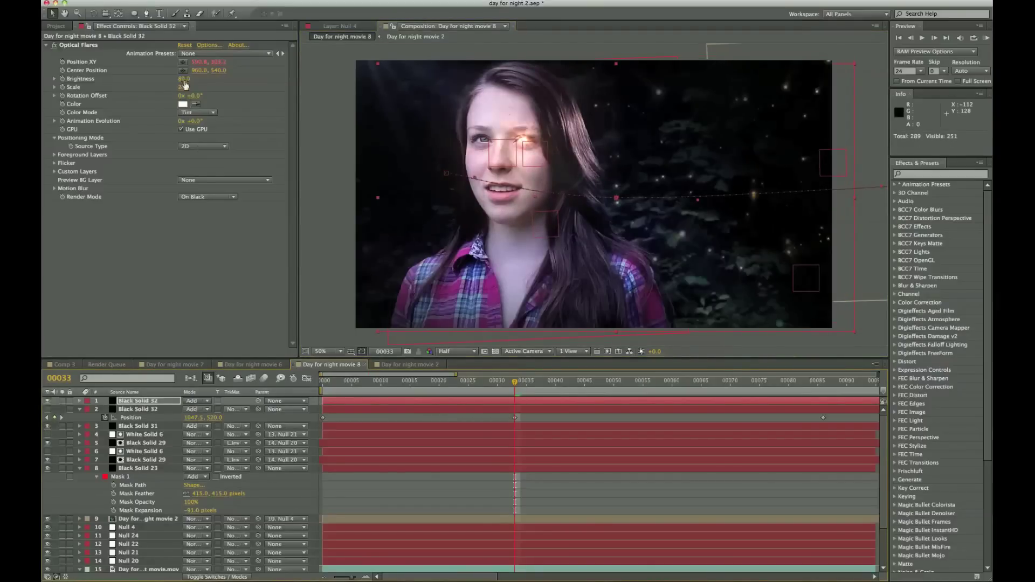
left_click_drag(184, 79, 182, 79)
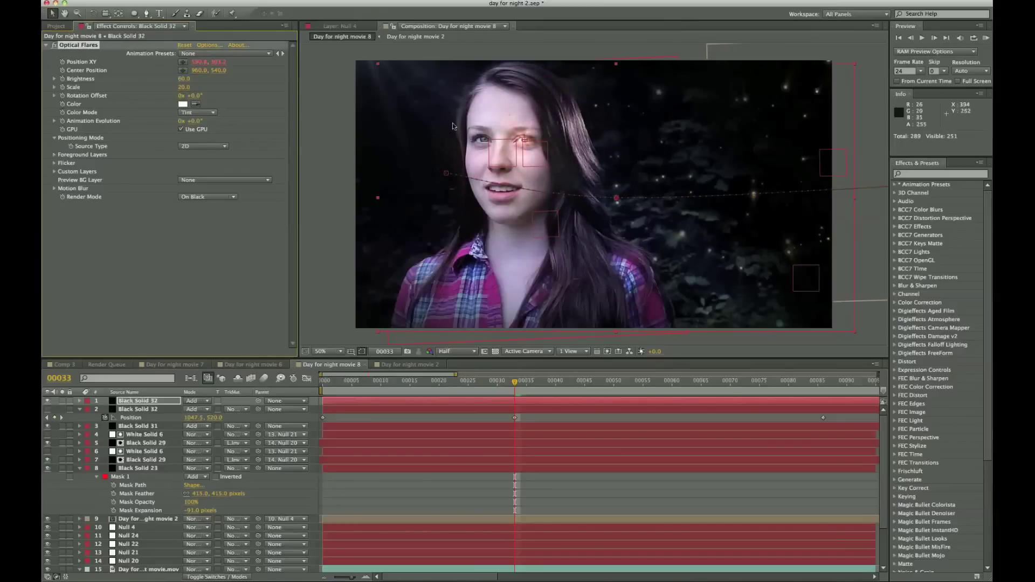
Keyframe the copied eye flare's brightness at 60 on frame 33 and at 0 on frame 28.
key("period")
key("period")
key("h")
left_click_drag(422, 111, 630, 290)
key("v")
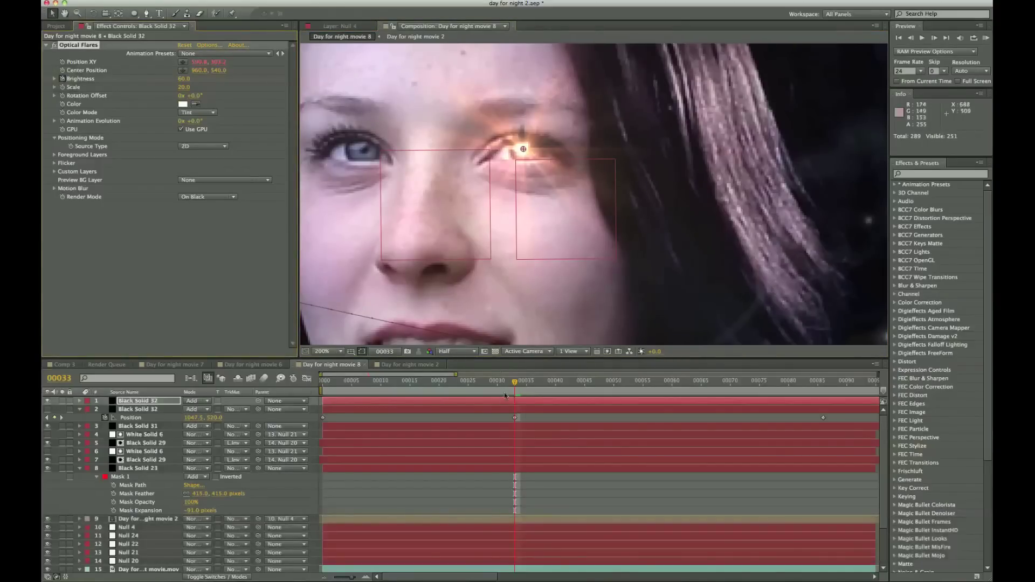
key("super+Left")
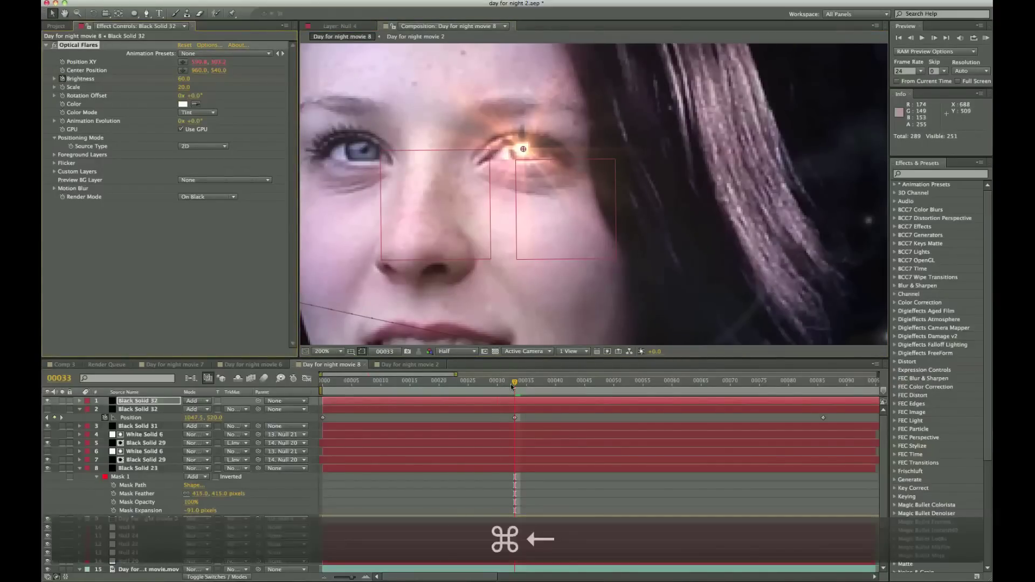
key("super+Left")
key("super+Left")
key("super+Left")
key("super+Left")
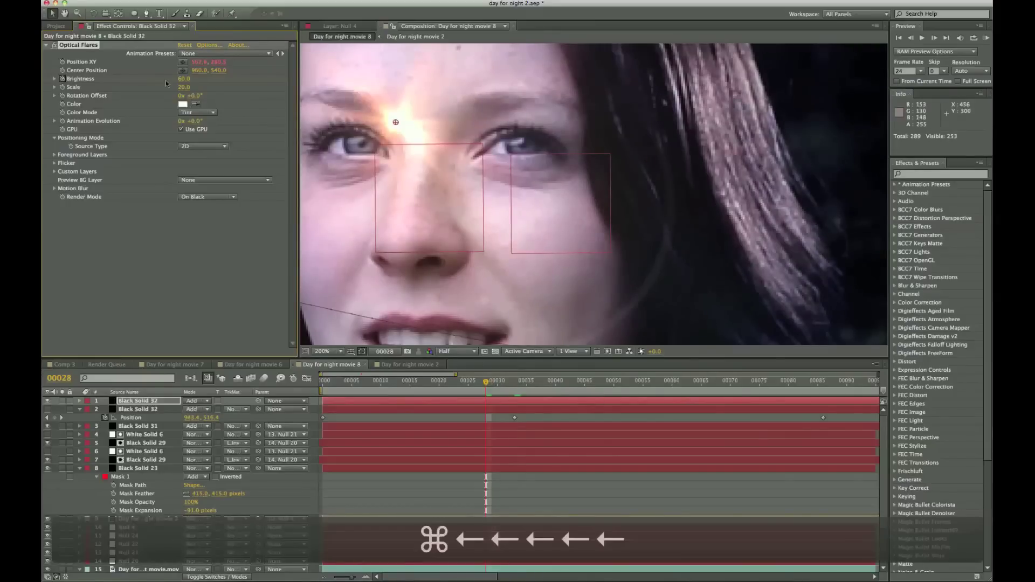
mouse_move(179, 79)
left_mouse_down()
mouse_move(159, 79)
mouse_move(175, 80)
left_mouse_up()
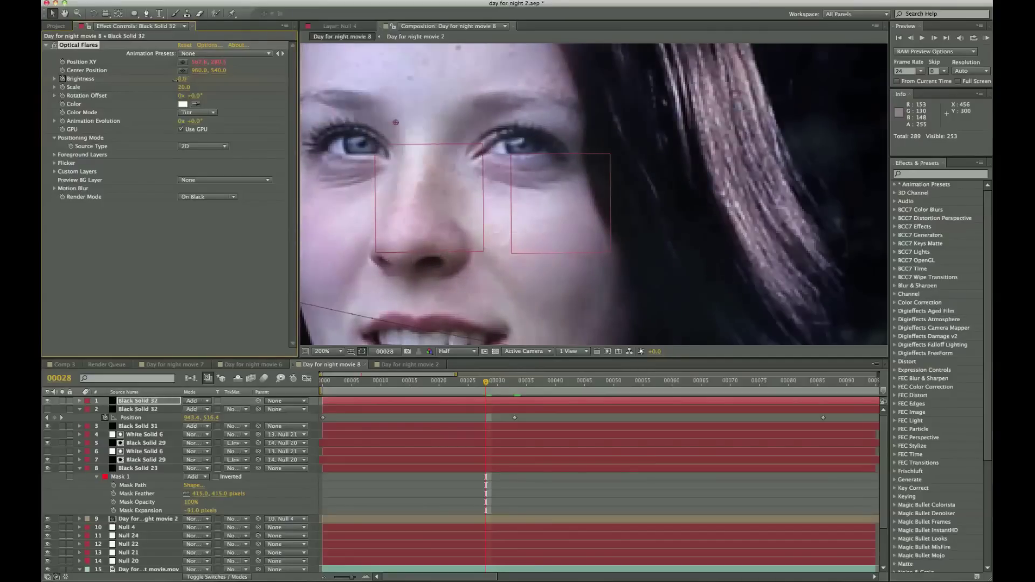
Remove the eye flare layer's position keyframes at frame 33 and parent the layer to Null 22.
key("super+Right")
key("super+Right")
key("super+Right")
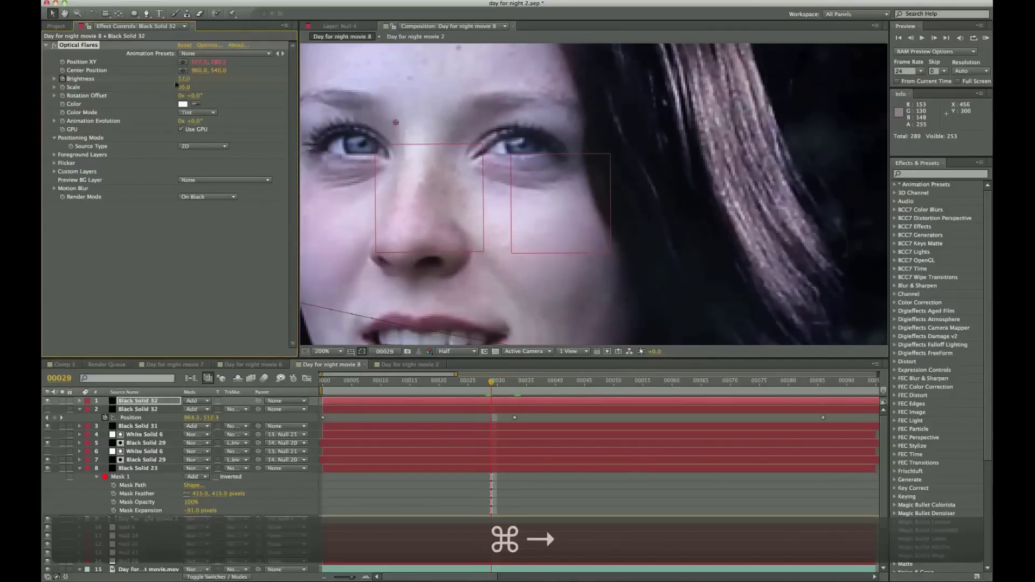
key("super+Right")
key("super+Right")
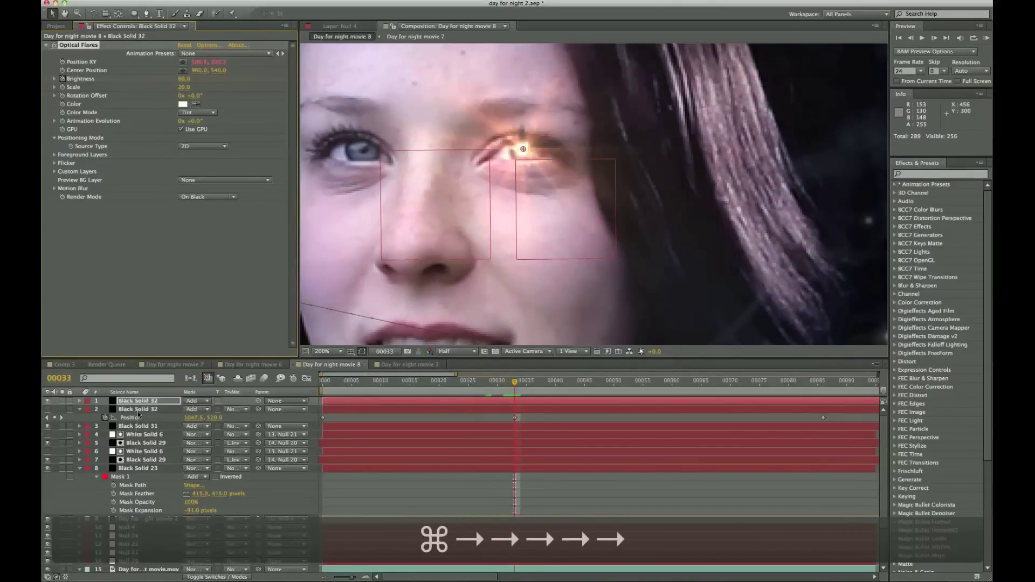
key("p")
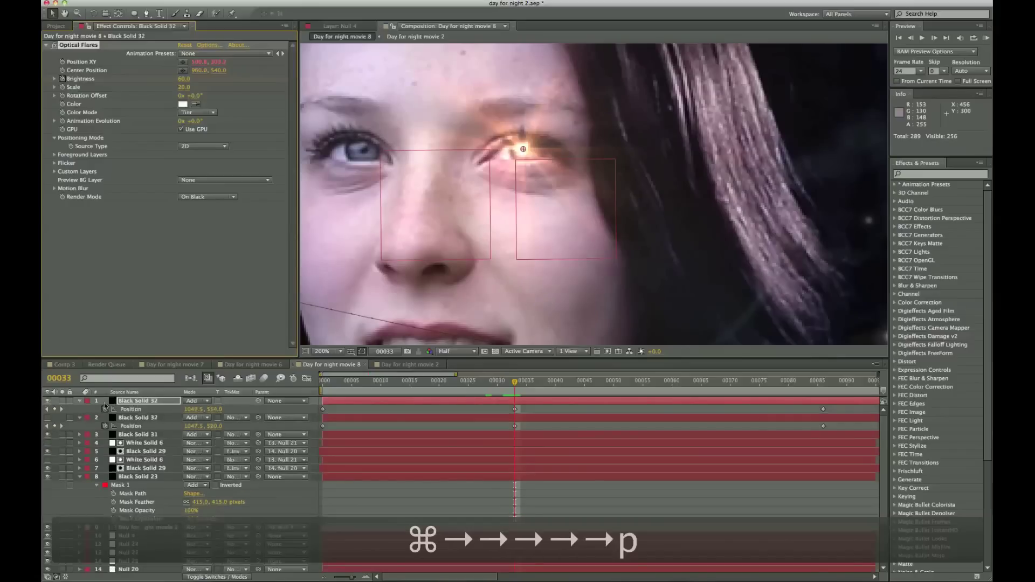
left_click(105, 409)
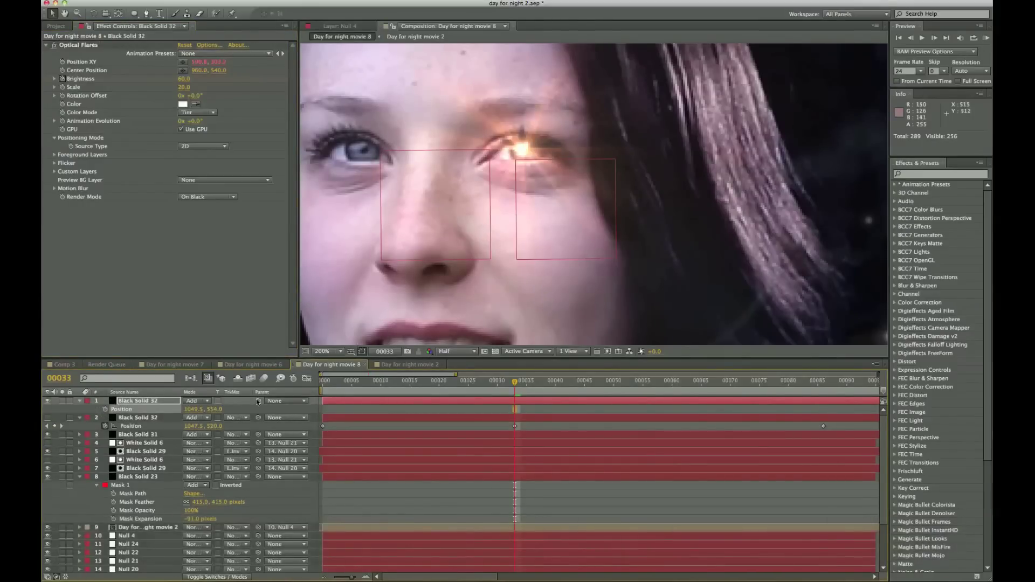
left_click_drag(258, 401, 147, 554)
Remove the wiggle expression from the eye flare's Position XY and move its layer at frame 31 to about 389.7, 210.1 over the eye.
key("super+Left")
key("super+Left")
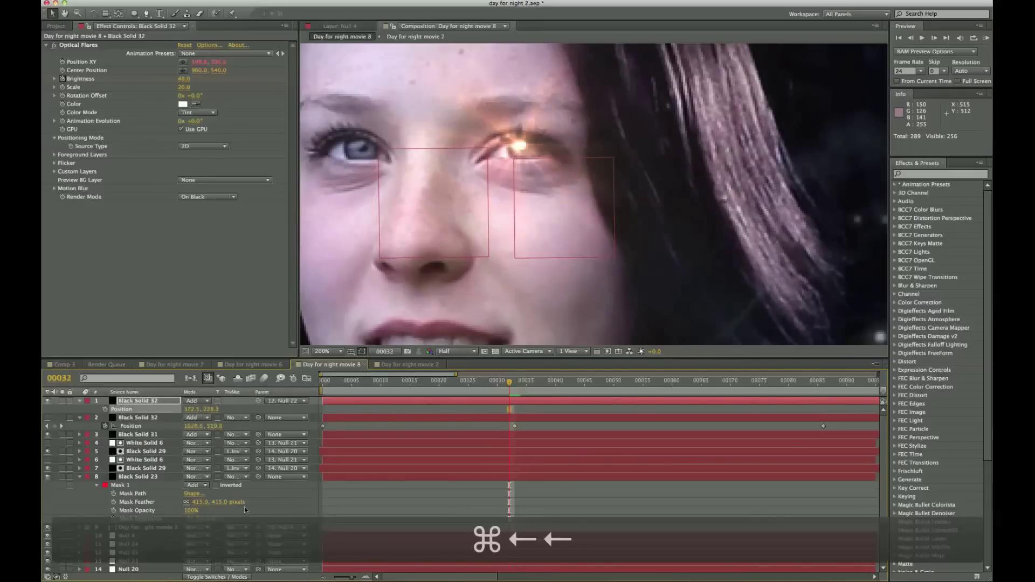
key("super+Left")
key("super+Right")
key("super+Right")
key("super+Right")
key("super+Right")
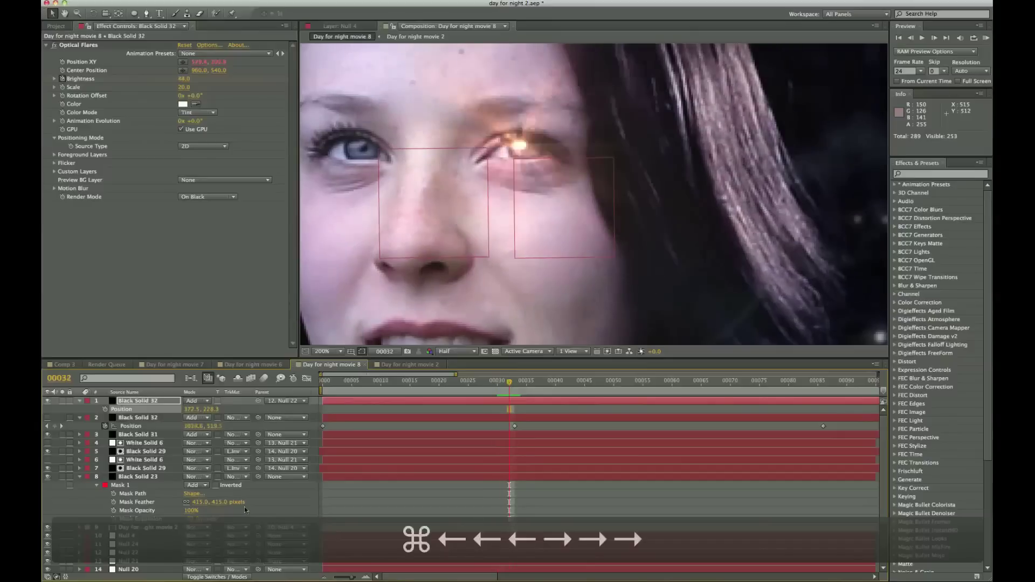
key("super+Left")
key("super+Left")
key("super+Left")
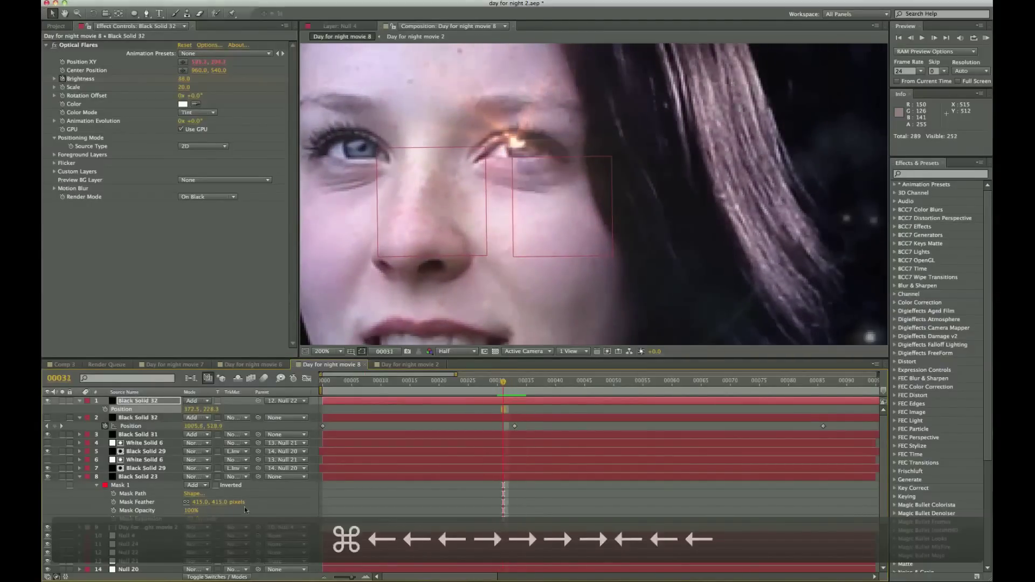
left_click(146, 402)
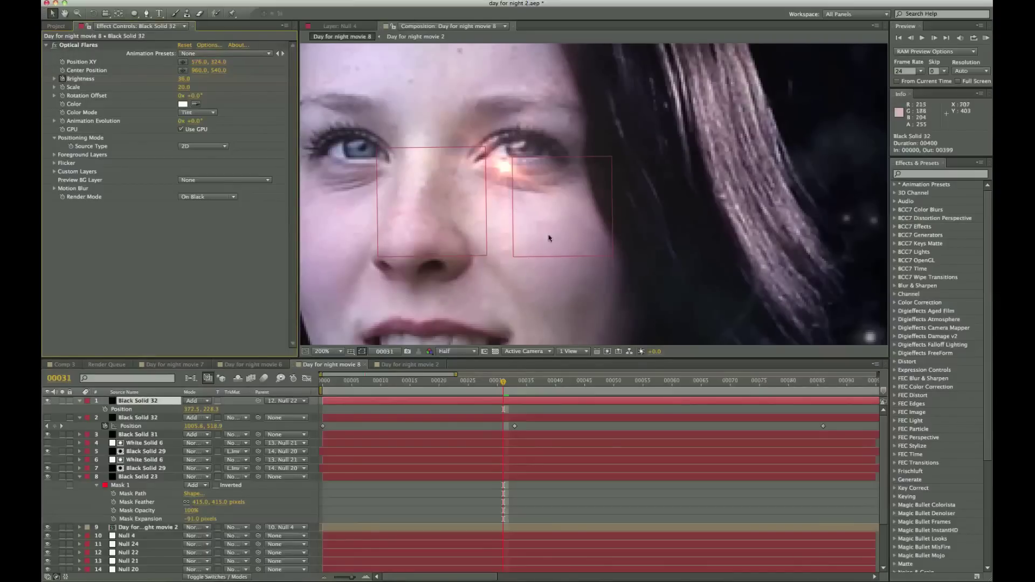
left_click_drag(548, 235, 566, 218)
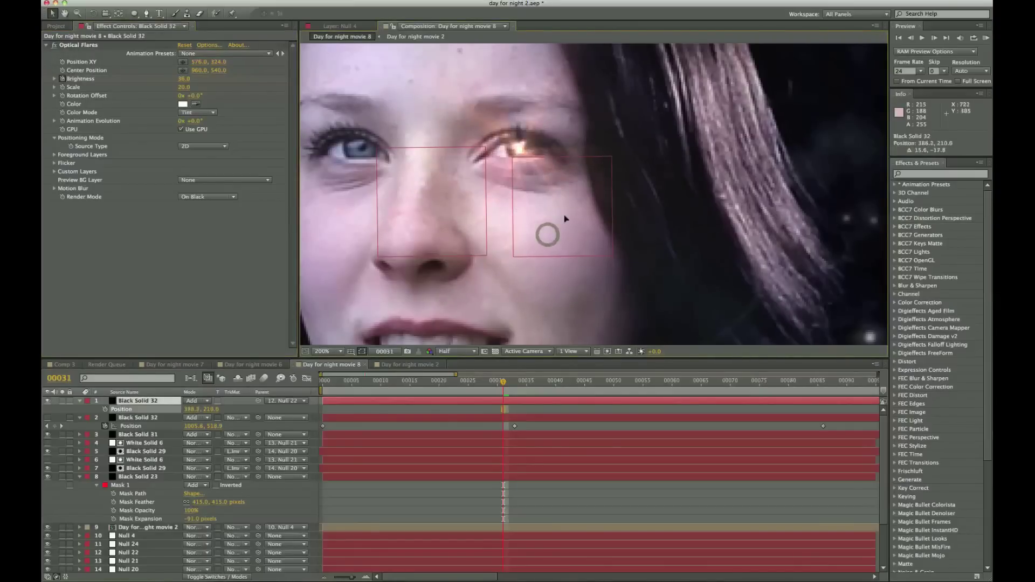
Step back and forth through frames 27 to 33 to check how the flare follows the eye while it brightens.
key("super+Left")
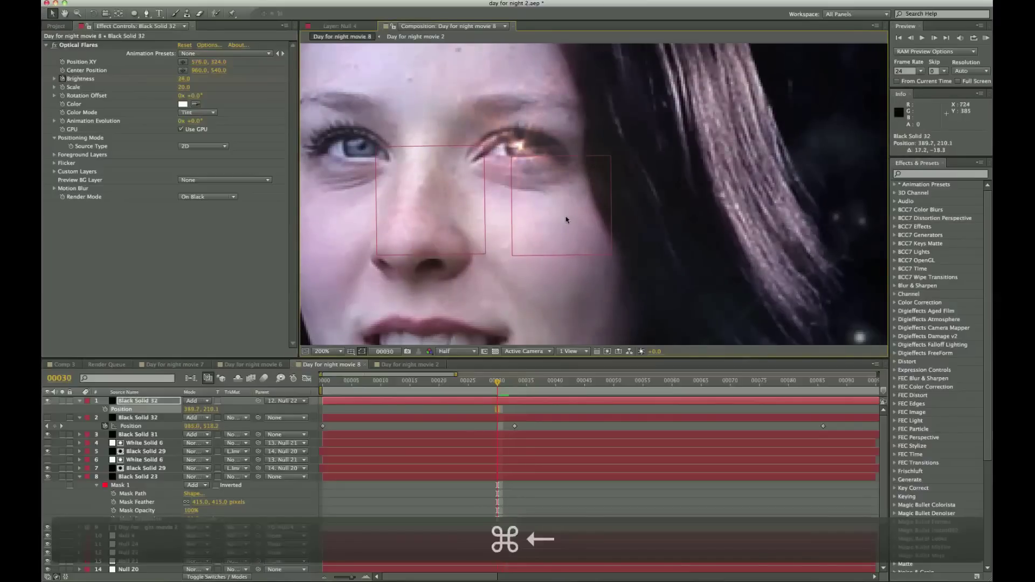
key("super+Left")
key("super+Left")
key("super+Left")
key("super+Right")
key("super+Right")
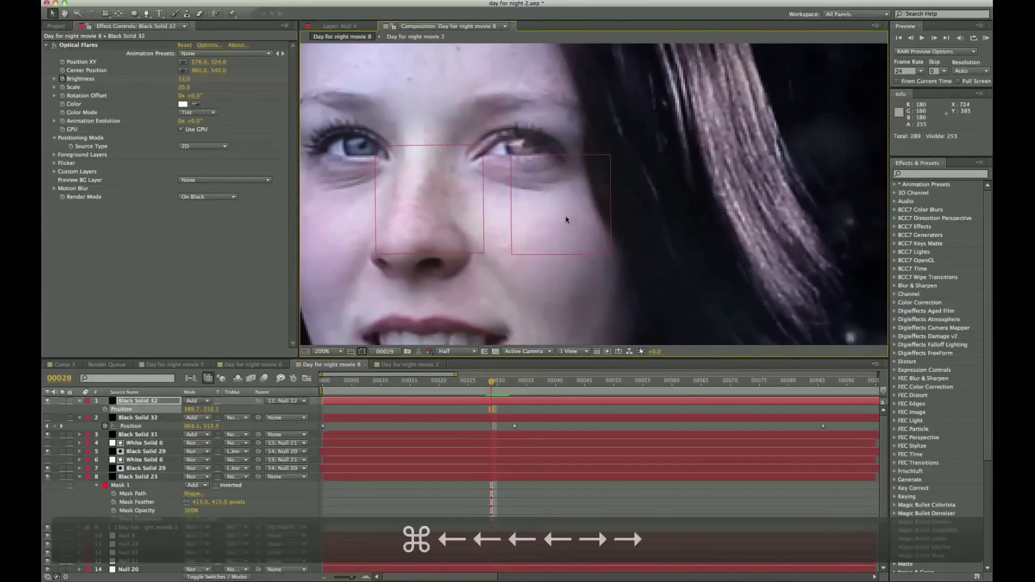
key("super+Right")
key("super+Right")
key("super+Right")
key("super+Right")
key("super+Left")
key("super+Left")
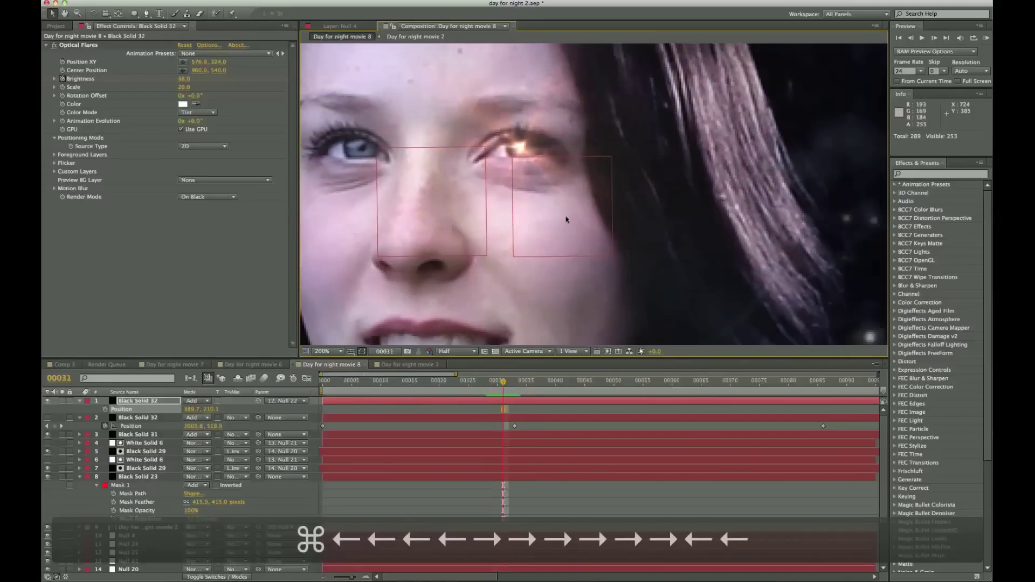
key("super+Left")
key("super+Left")
key("super+Right")
key("super+Right")
key("super+Right")
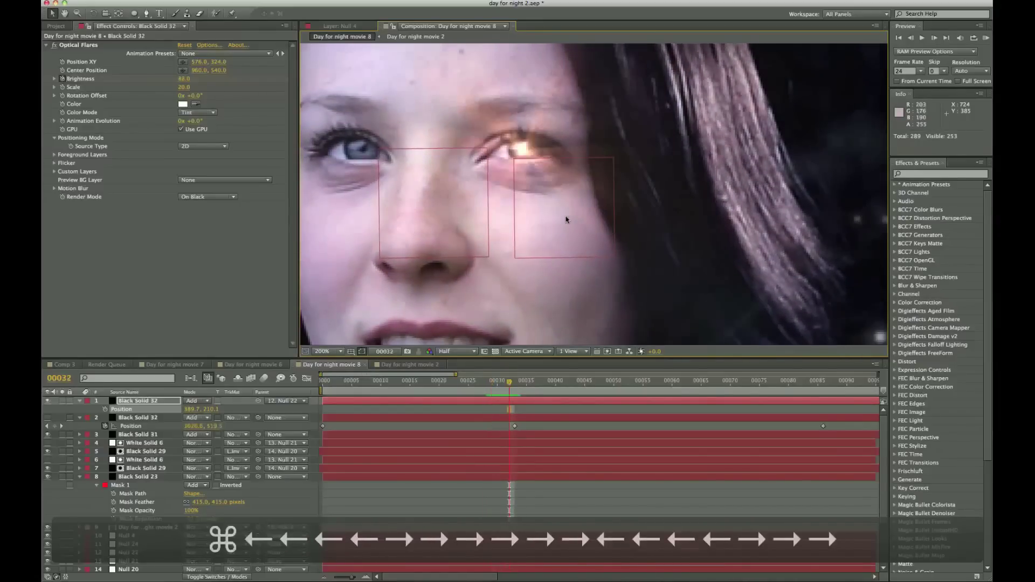
Draw a closed mask along the eyelids on the eye flare layer at frame 32, limiting the glow to the eyeball.
left_click(146, 13)
left_click(483, 159)
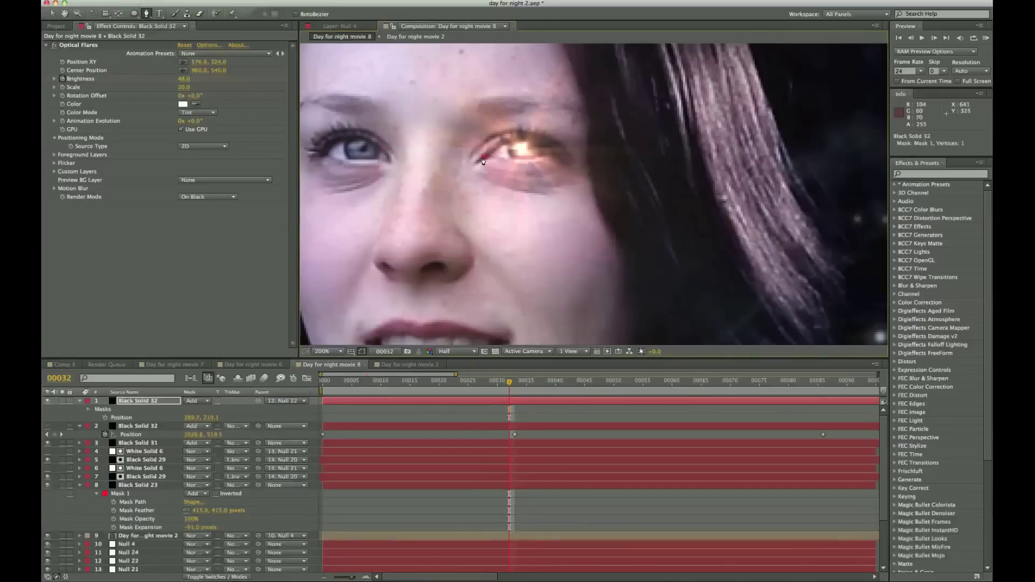
left_click(518, 143)
left_click(527, 143)
left_click(552, 159)
left_click(540, 158)
left_click(495, 160)
left_click(483, 161)
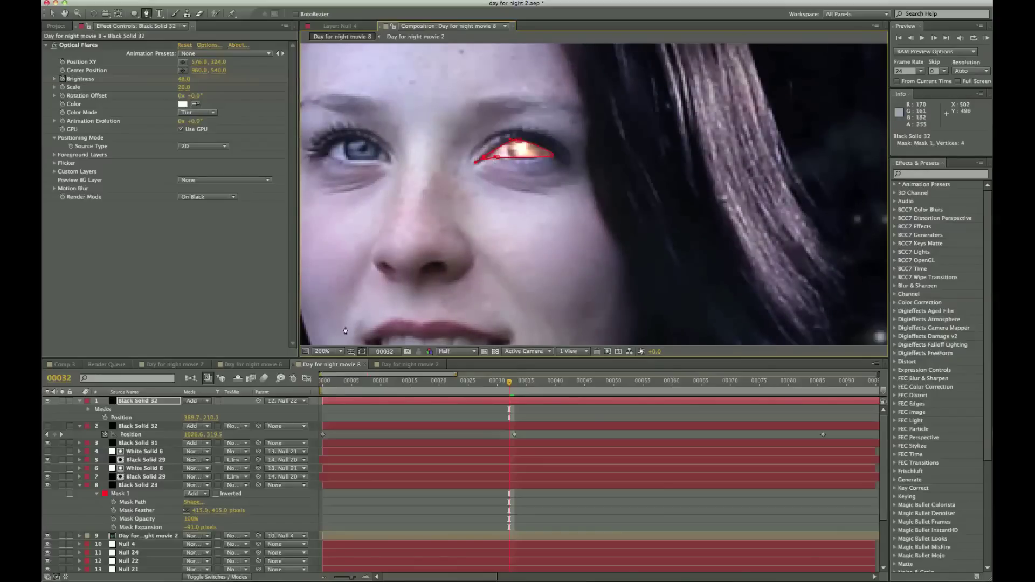
Set the eye mask's feather to 9 pixels and its expansion to -3 pixels.
key("f")
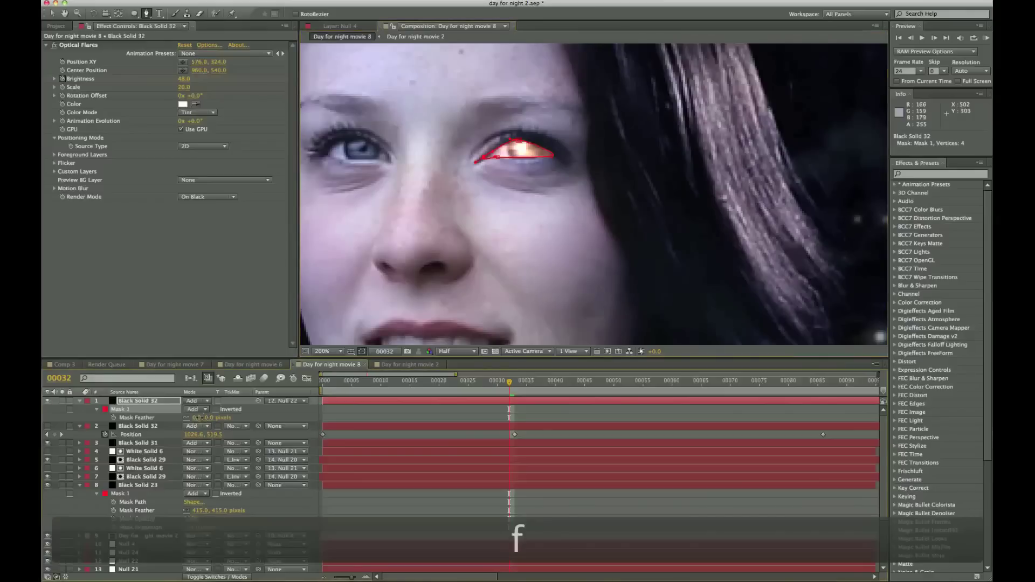
left_click_drag(199, 417, 202, 418)
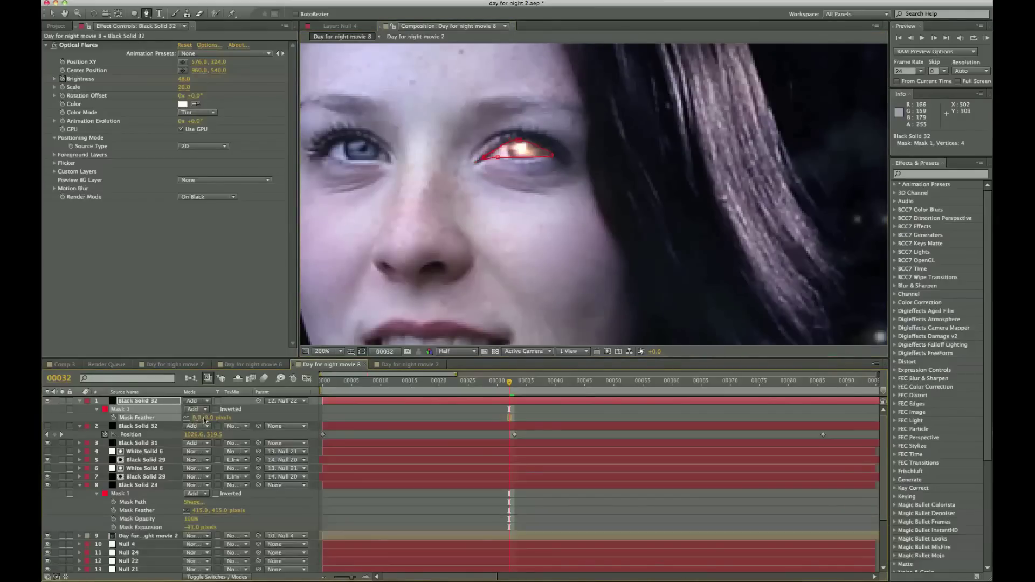
key("m")
key("m")
key("m")
key("m")
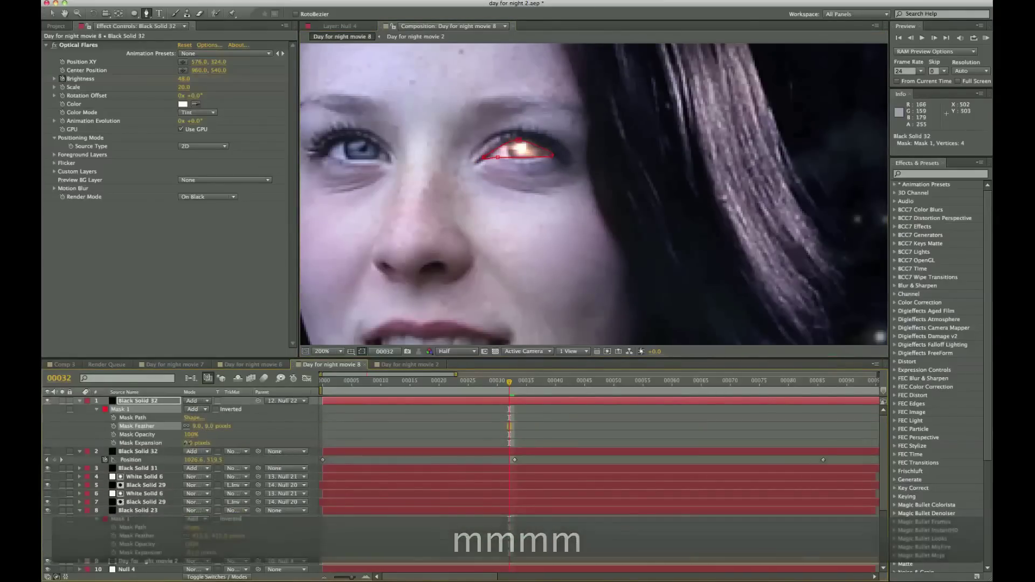
left_click_drag(187, 445, 182, 446)
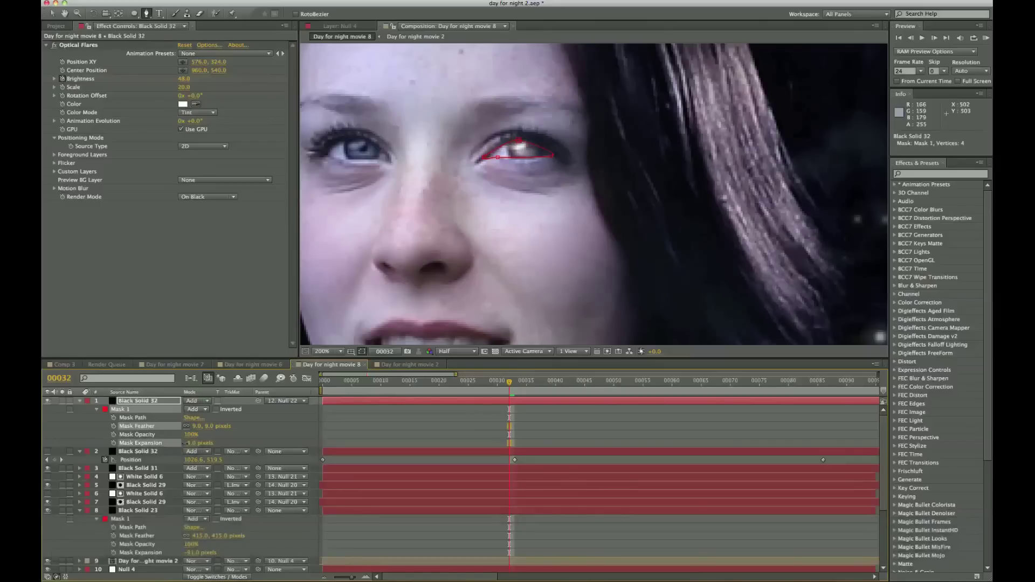
left_click(187, 445)
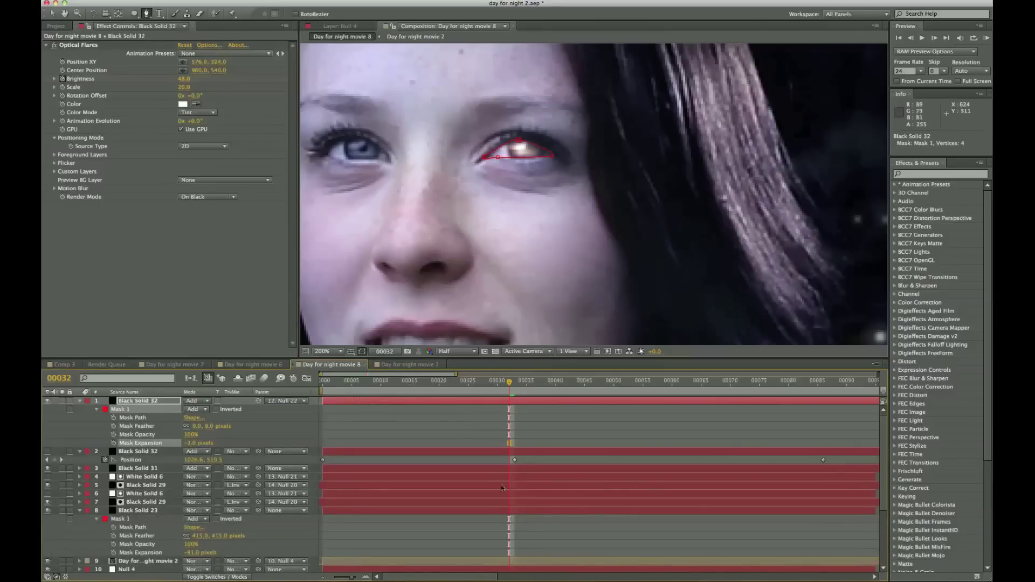
Step through frames 28 to 33 to check the masked flare's fade-in inside the eye.
key("super+Left")
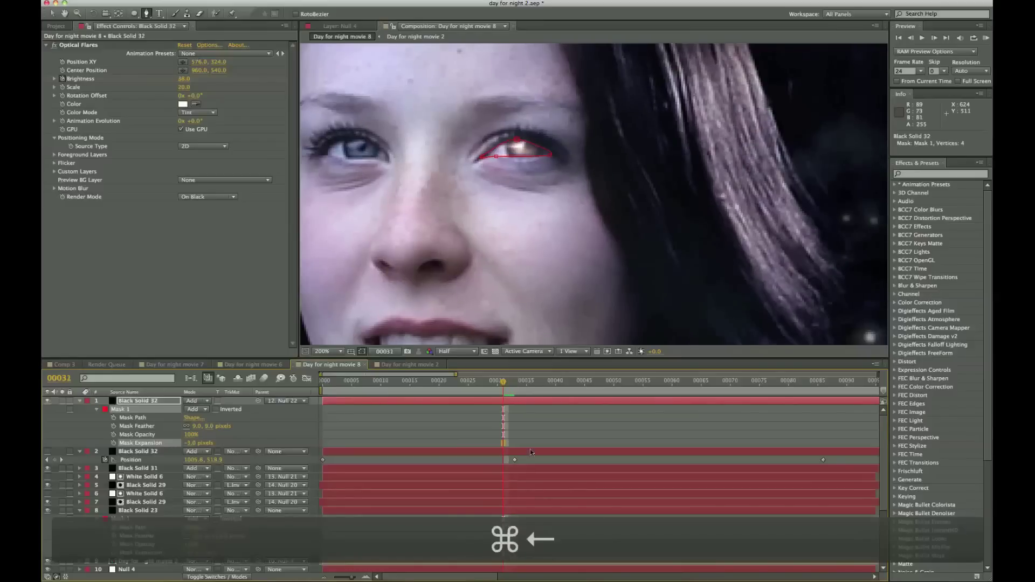
key("super+Left")
key("super+Left")
key("super+Left")
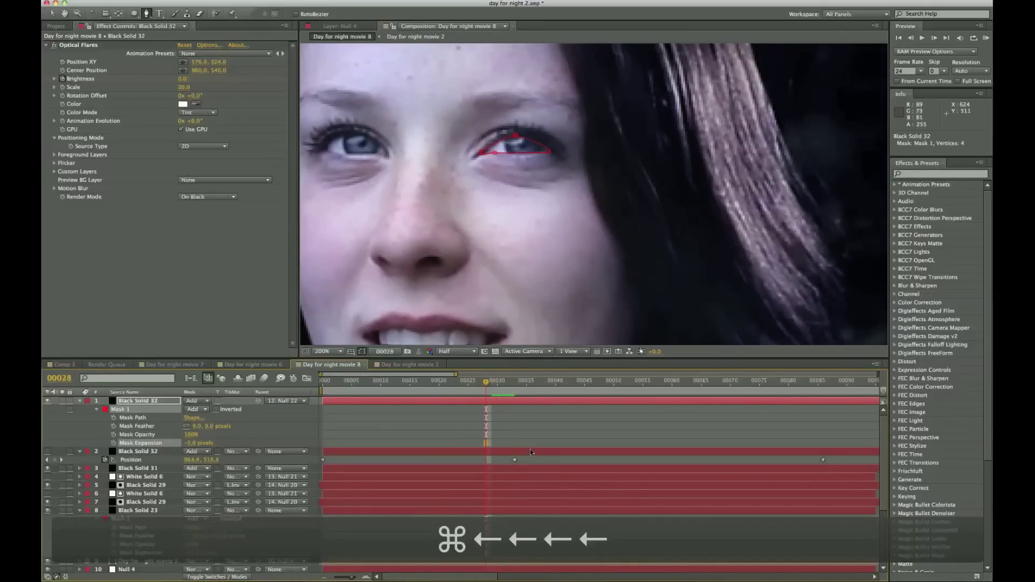
key("super+Right")
key("super+Right")
key("super+Right")
key("super+Right")
key("super+Right")
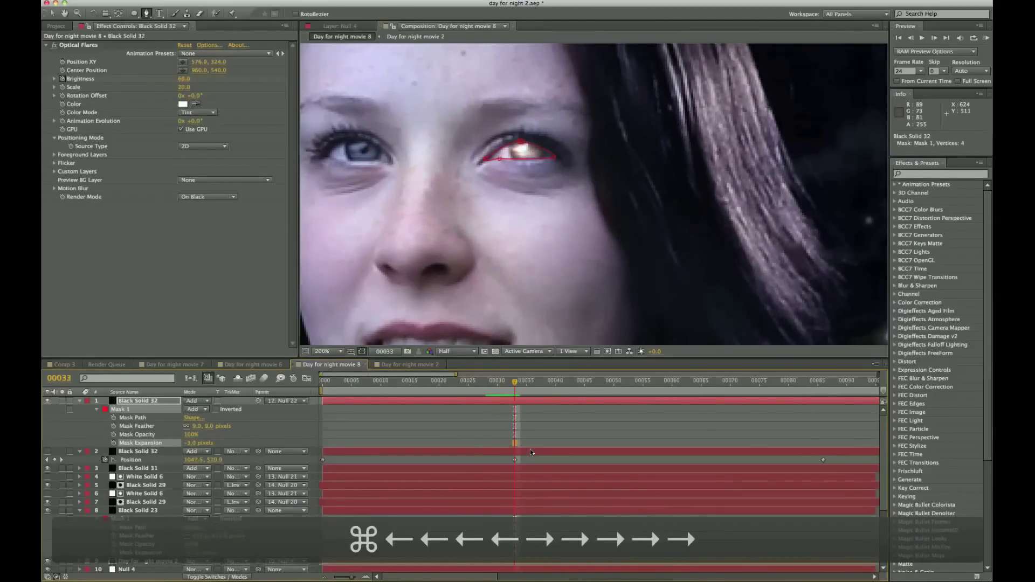
Keyframe the masked eye flare's brightness at 0 on frame 38.
key("super+Right")
key("super+Right")
key("super+Right")
key("super+Right")
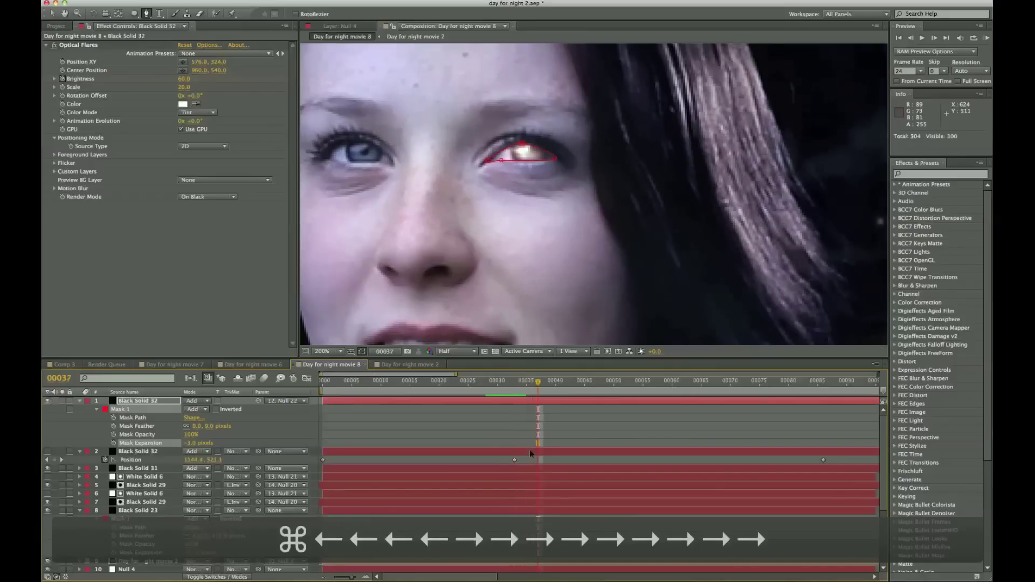
key("super+Right")
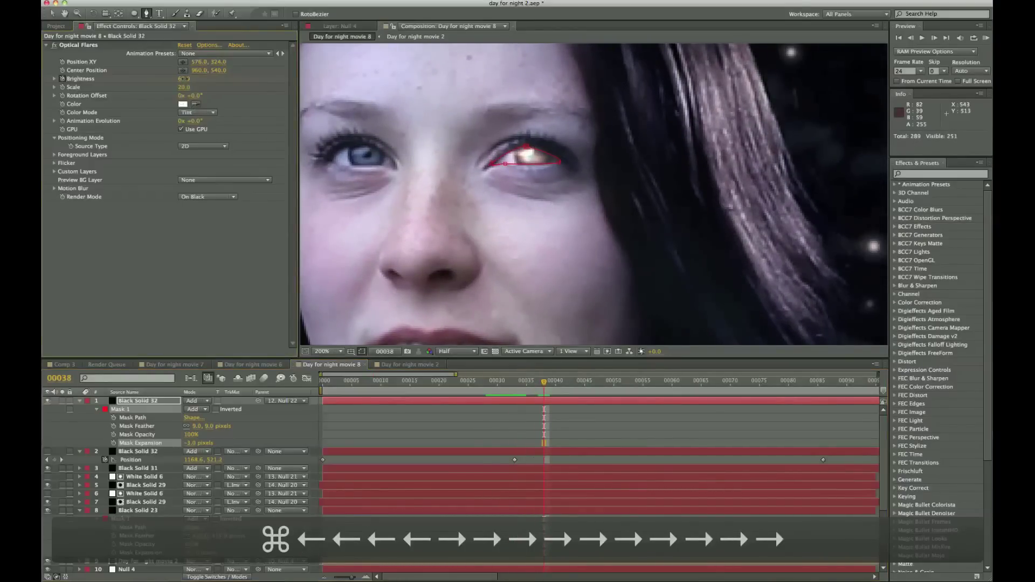
left_click_drag(183, 78, 377, 293)
Duplicate the masked eye flare layer and move the copy over the woman's other eye at about 221.2, 207.3.
key("v")
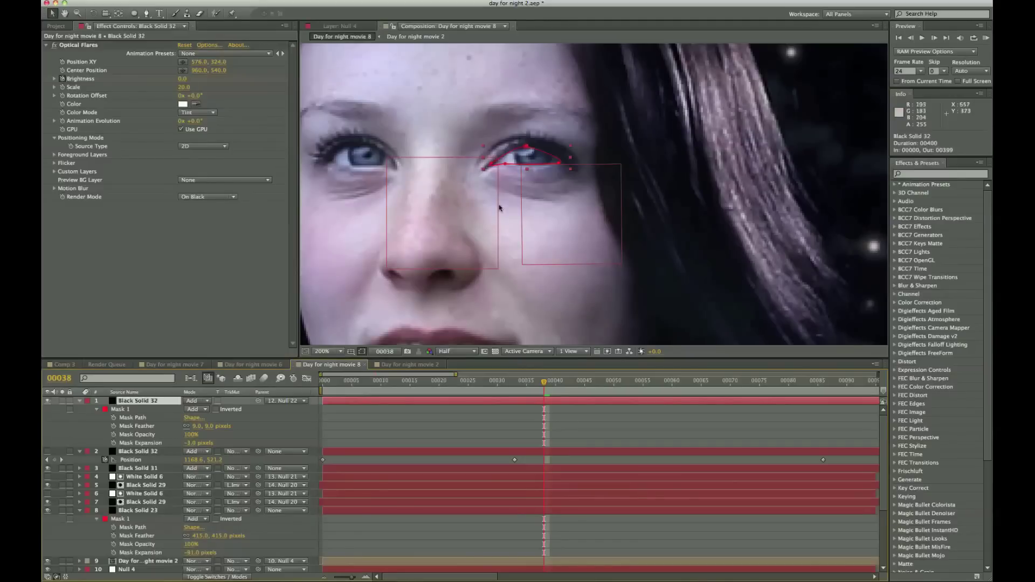
key("super+d")
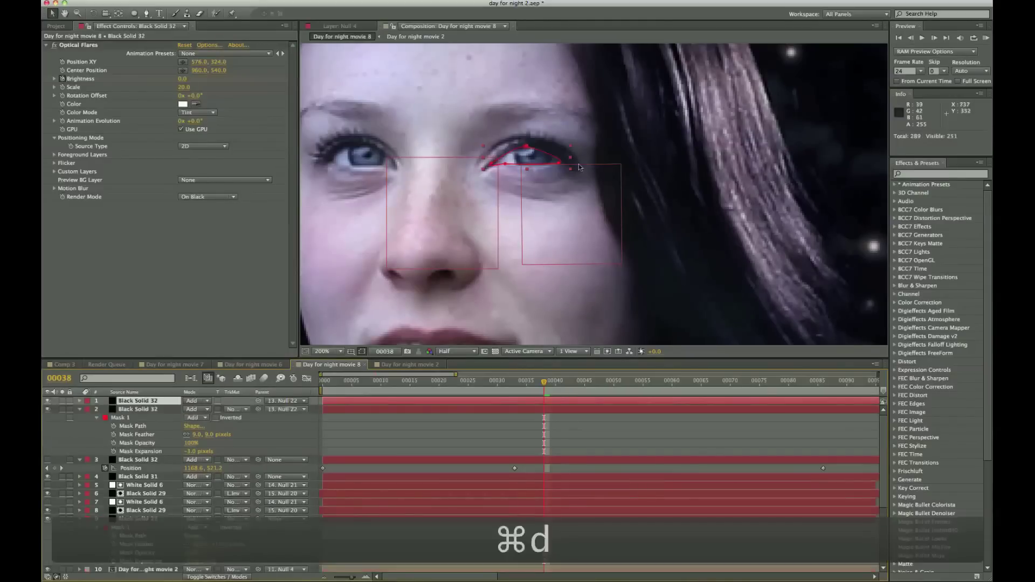
left_click_drag(540, 159, 373, 156)
key("v")
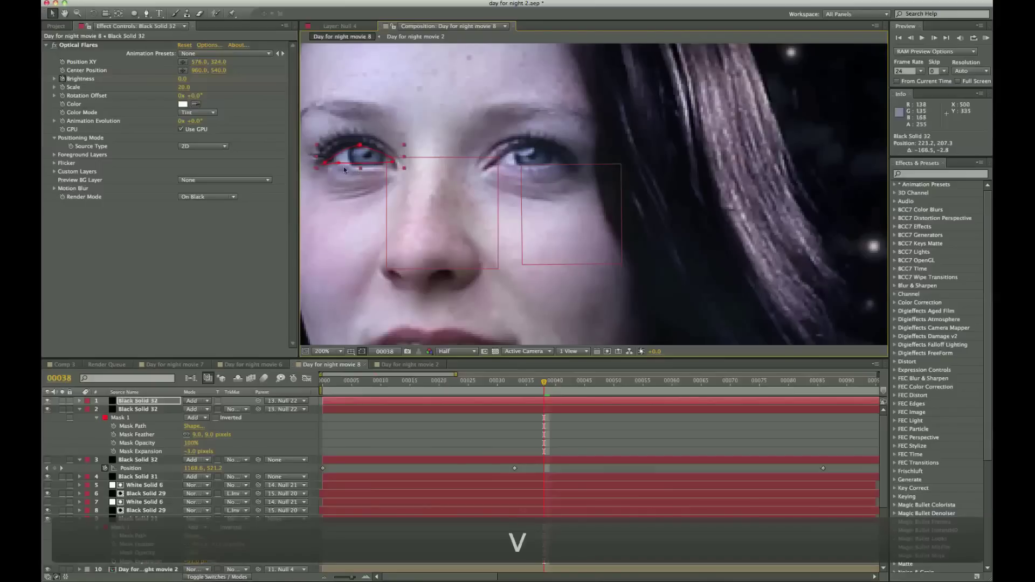
Reshape the copied layer's mask by moving its corner points to fit the outline of the other eye.
left_click(337, 162)
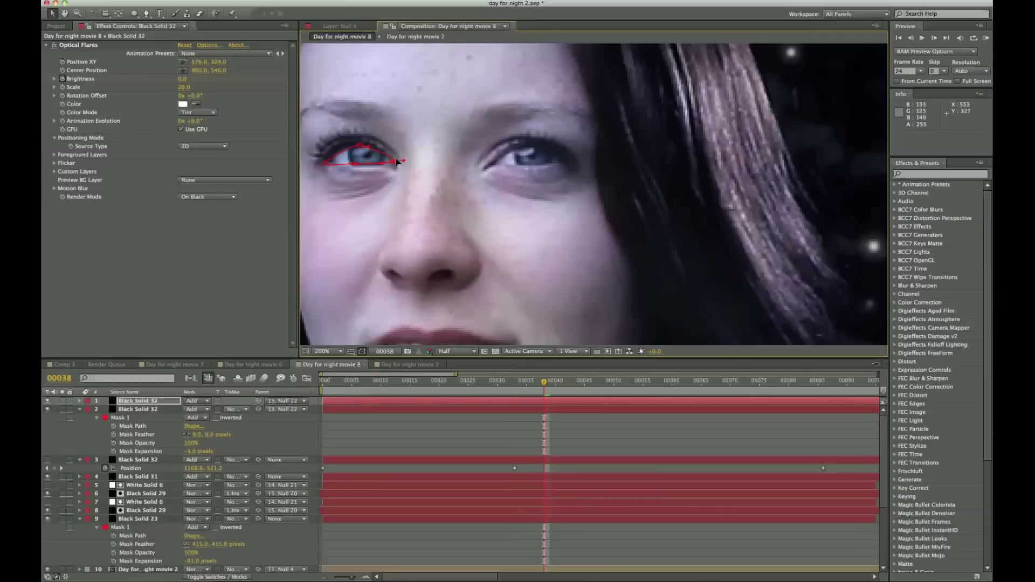
left_click(326, 163)
left_click_drag(326, 163, 333, 159)
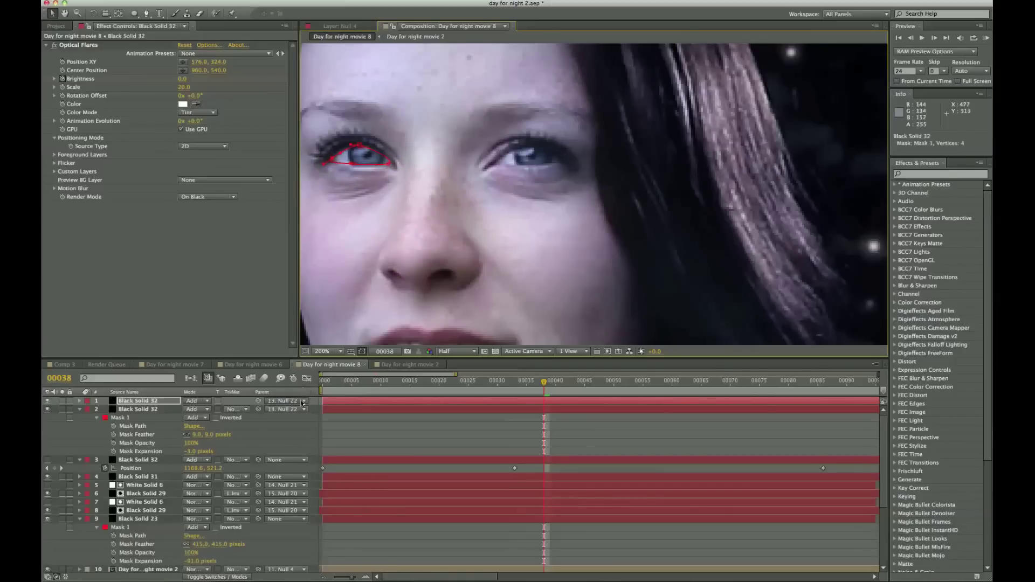
Parent the copied eye flare layer to Null 24 and check both eye reflections at frame 33.
left_click(303, 401)
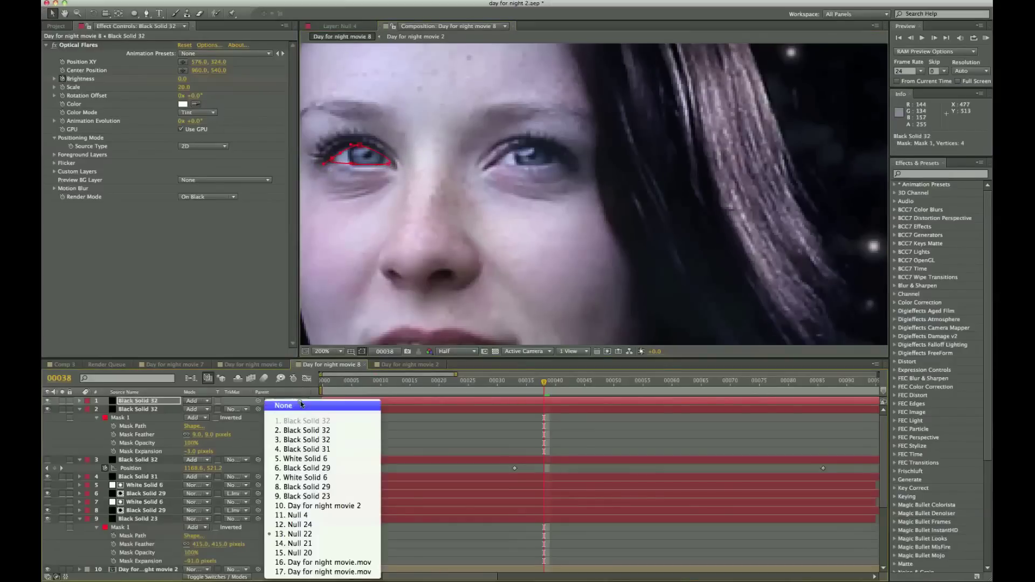
left_click(326, 535)
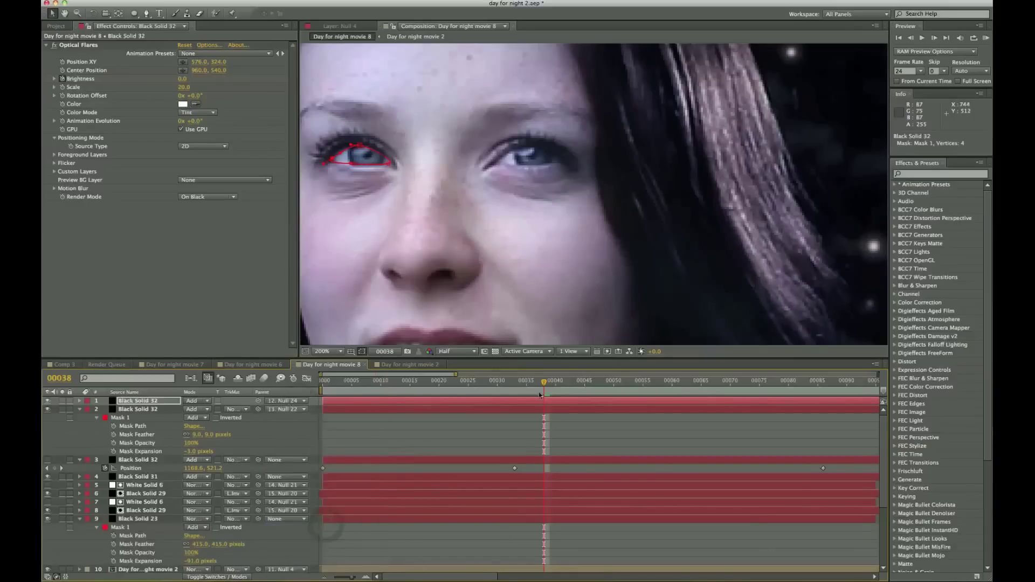
left_click_drag(543, 382, 512, 383)
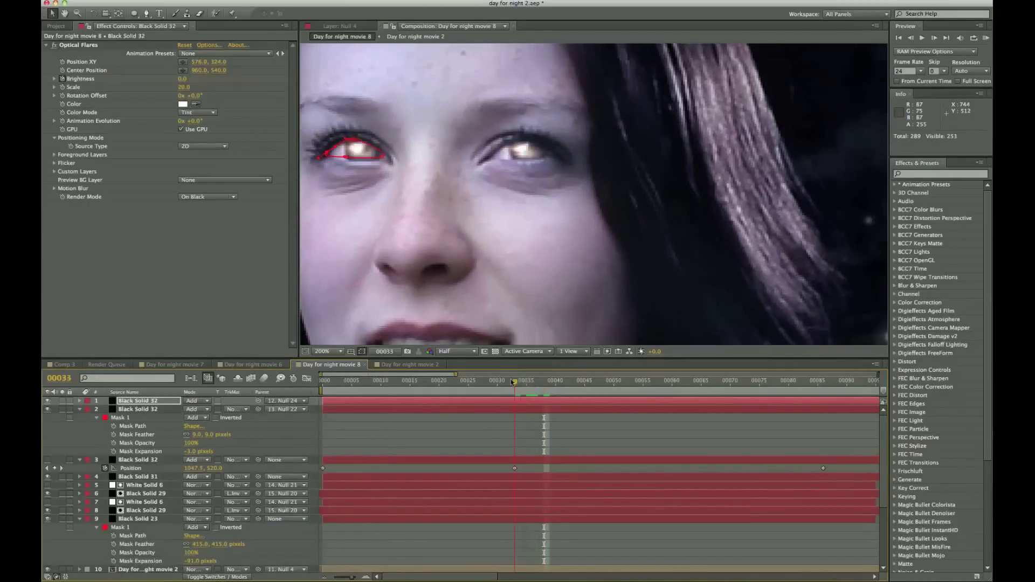
key("comma")
key("comma")
key("comma")
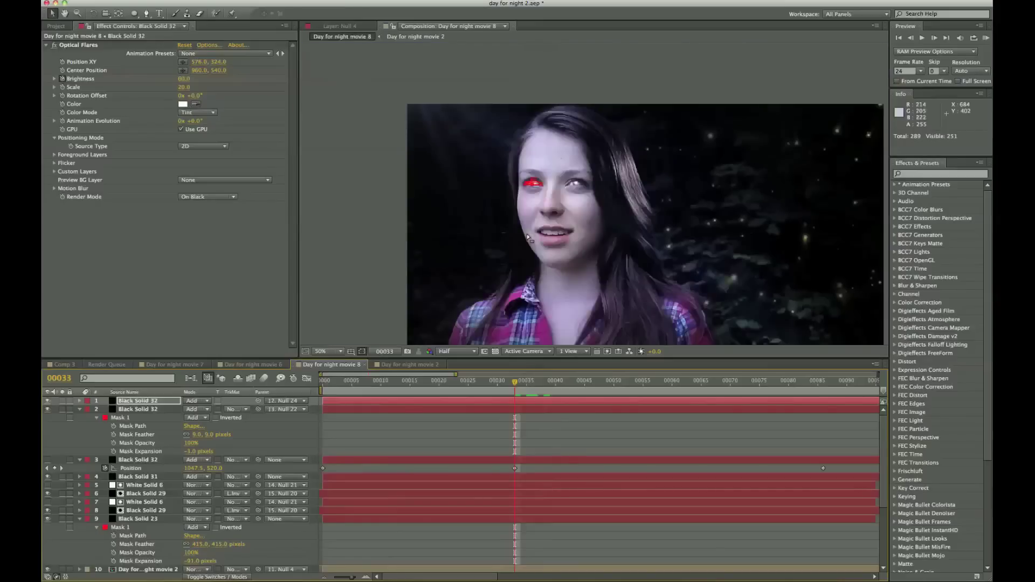
Turn the main flare layer back on and move its frame 33 position keyframe up to about 1061.5, 443.0.
left_click(47, 461)
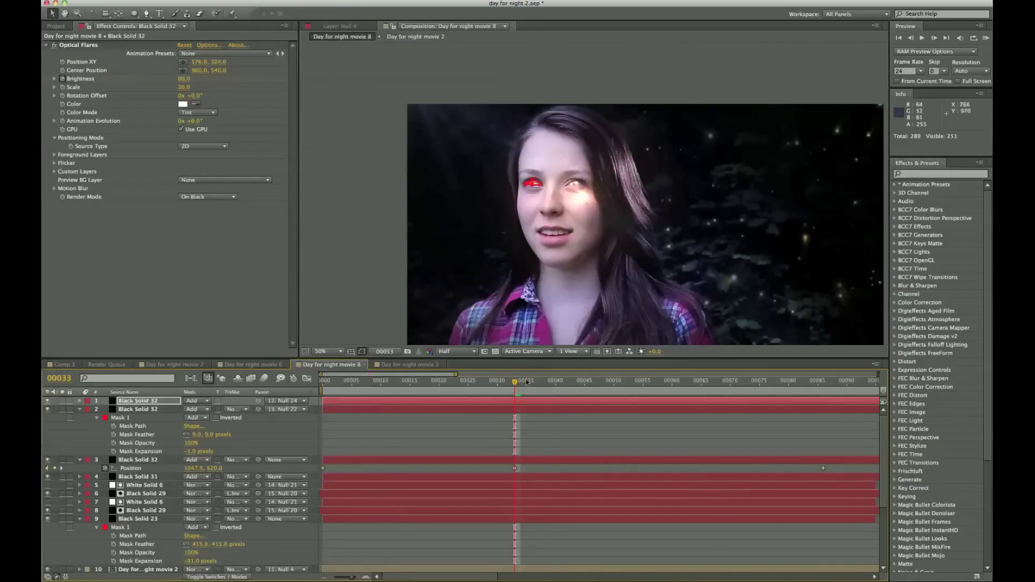
mouse_move(527, 381)
left_mouse_down()
mouse_move(501, 387)
mouse_move(513, 388)
left_mouse_up()
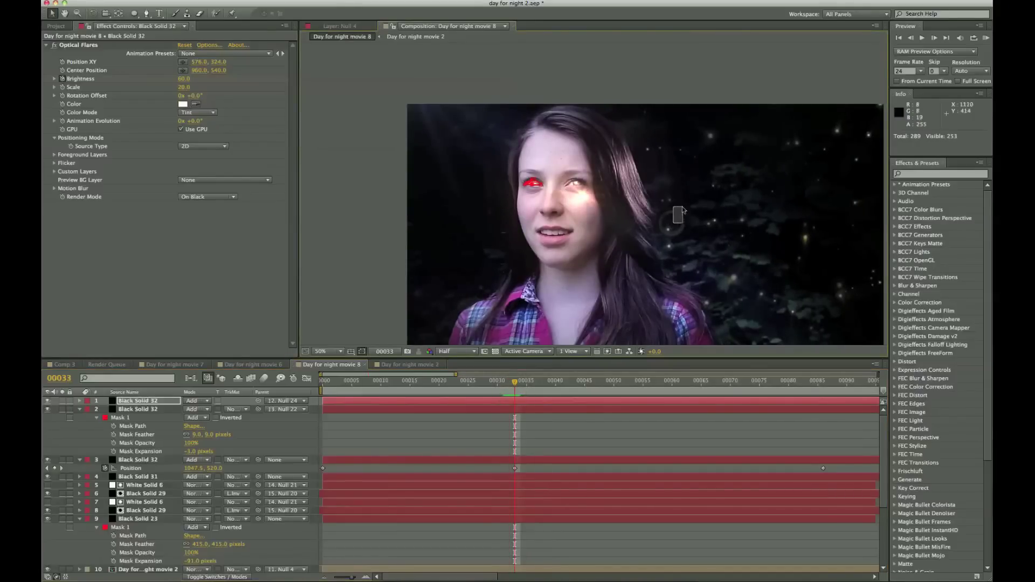
left_click(673, 221)
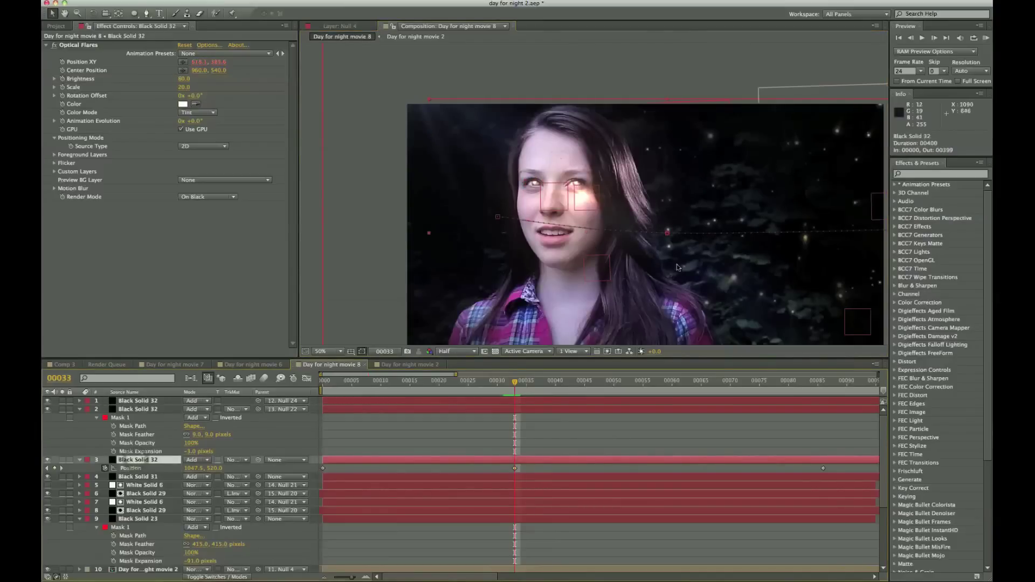
left_click_drag(668, 259, 671, 240)
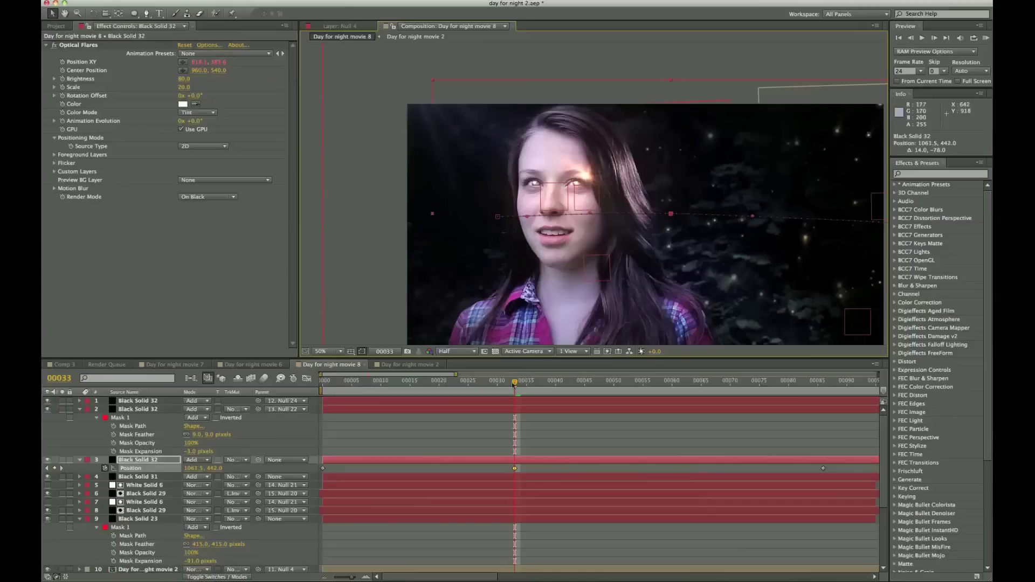
left_click_drag(512, 385, 477, 383)
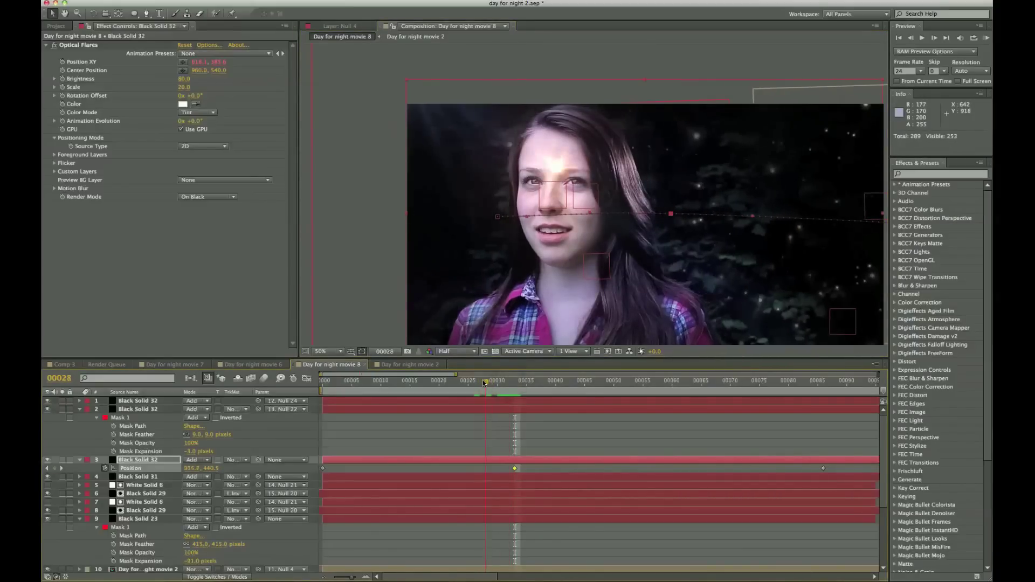
left_click_drag(485, 383, 463, 381)
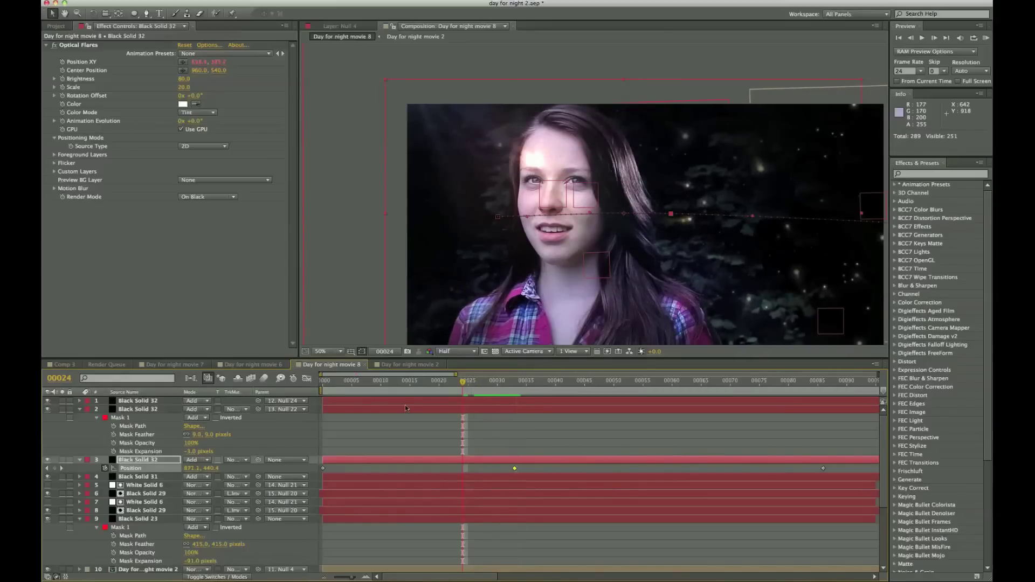
Move the first two brightness keyframes of the original eye flare, parented to Null 22, to frames 22 and 30.
left_click(145, 409)
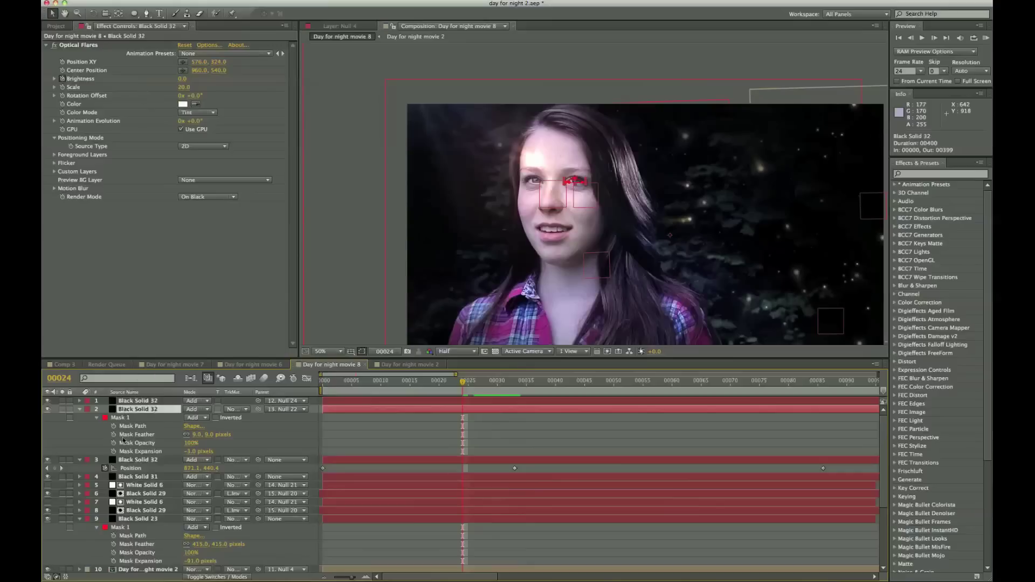
left_click(79, 409)
left_click(88, 418)
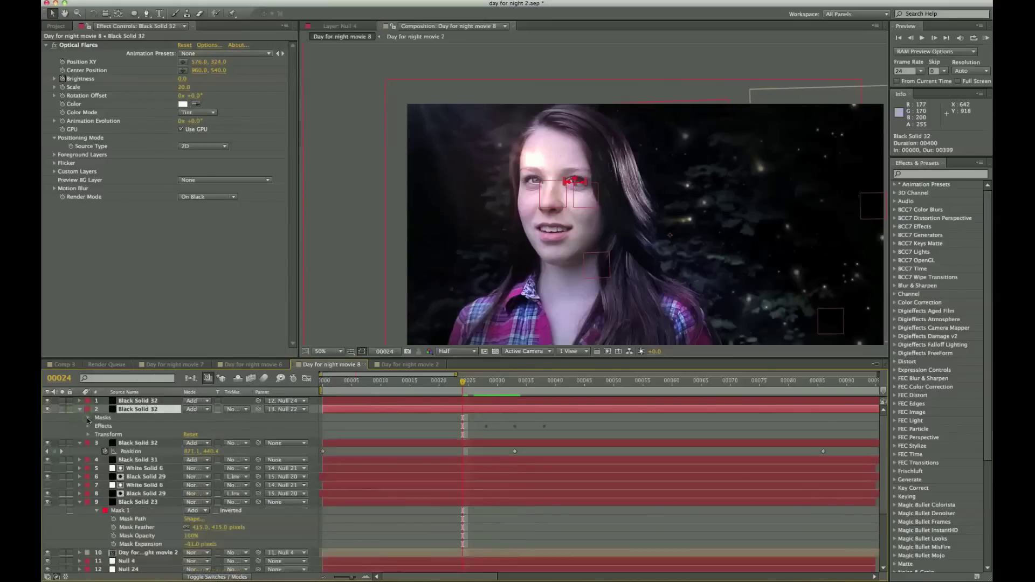
left_click(88, 425)
left_click(97, 435)
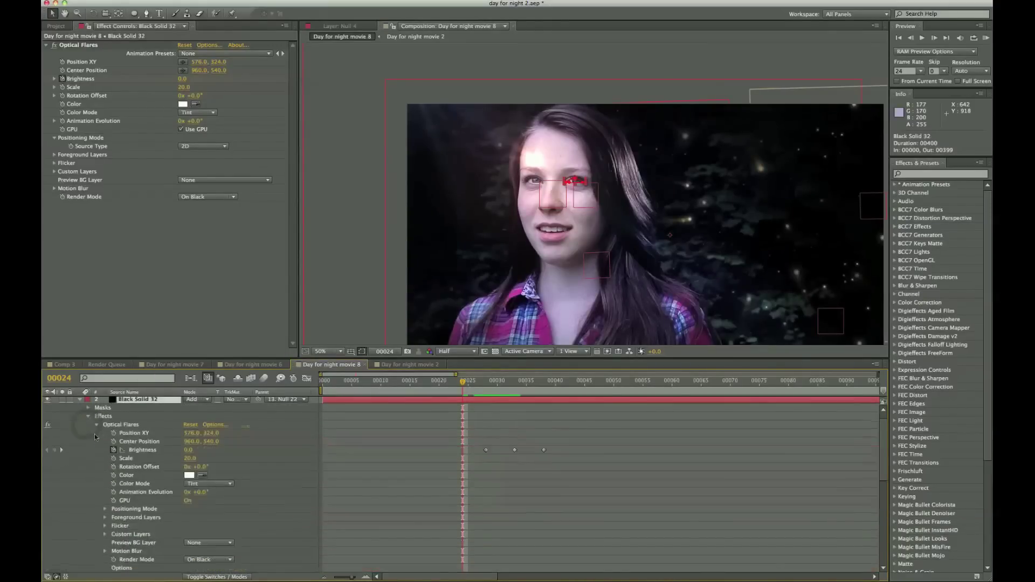
left_click_drag(485, 451, 451, 452)
left_click_drag(516, 452, 498, 453)
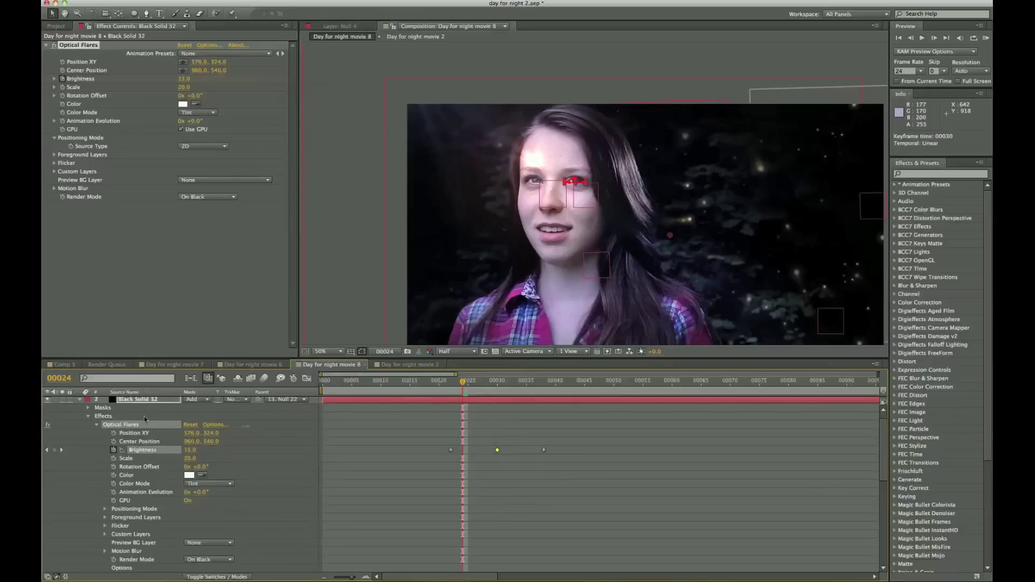
Move the first two brightness keyframes of the eye flare parented to Null 24 to frames 24 and 31.
key("ctrl+d")
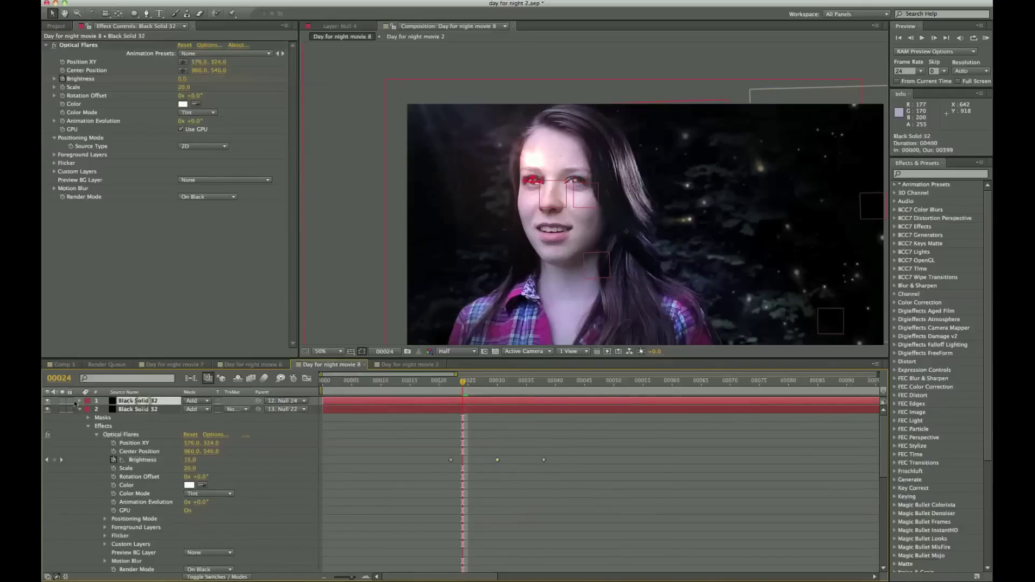
left_click(79, 401)
left_click(88, 418)
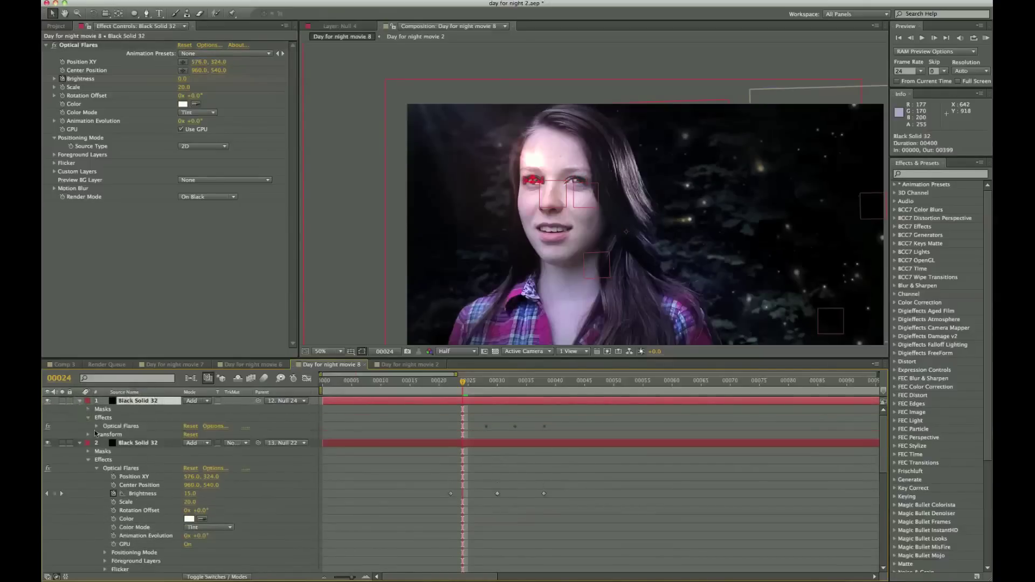
left_click(96, 426)
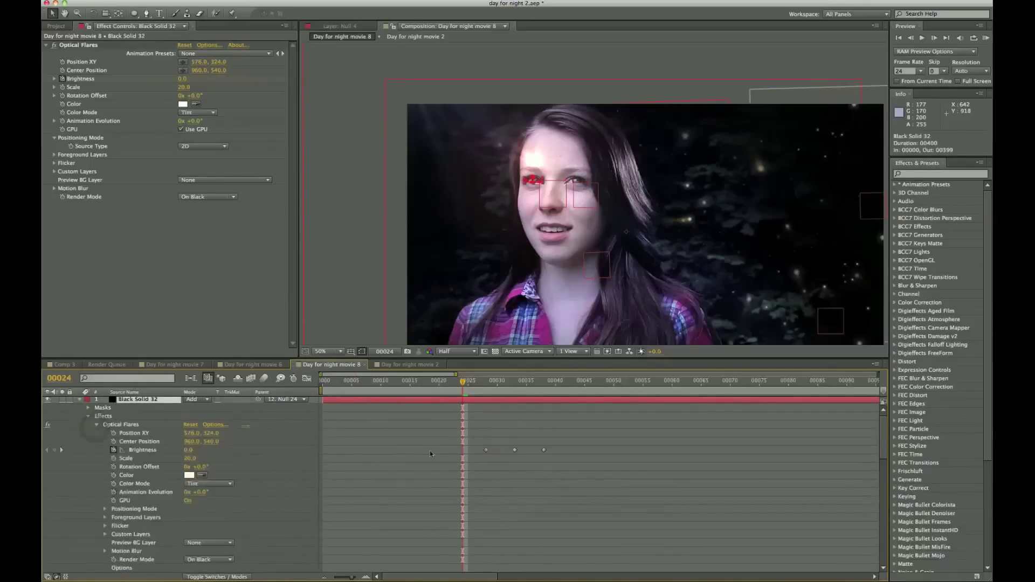
left_click_drag(486, 450, 461, 455)
left_click(517, 451)
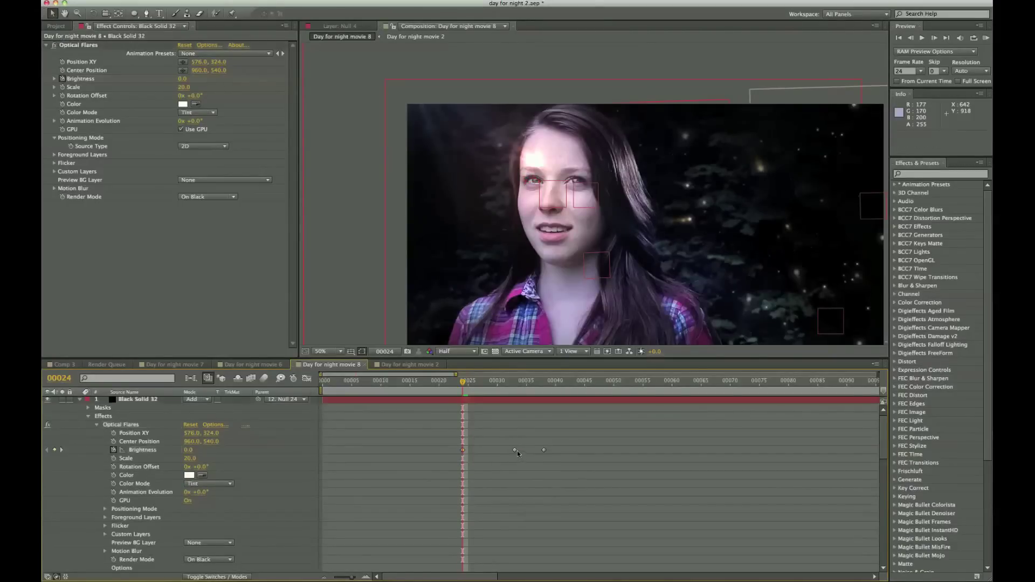
left_click(515, 451)
left_click_drag(514, 451, 502, 450)
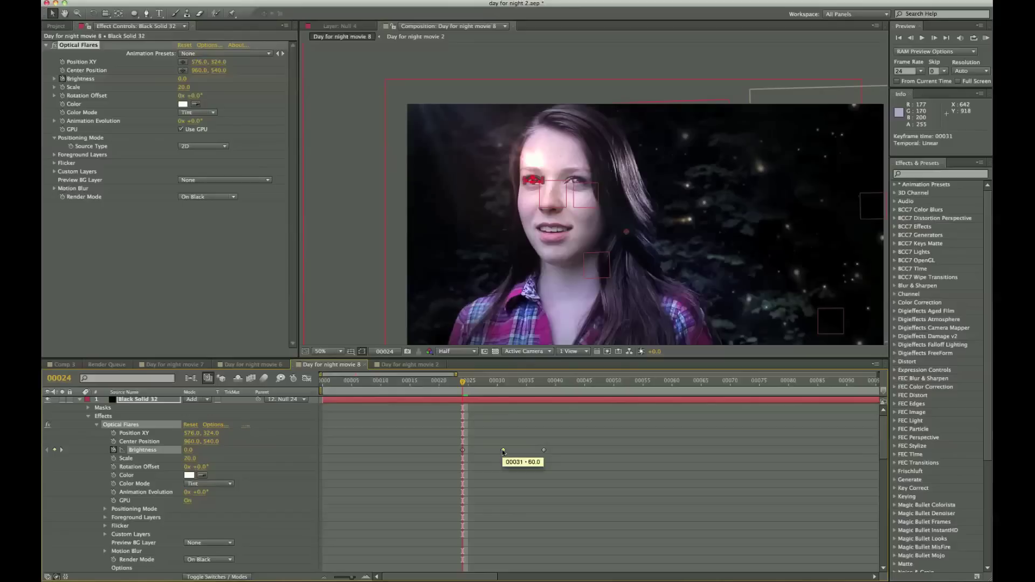
left_click(301, 435)
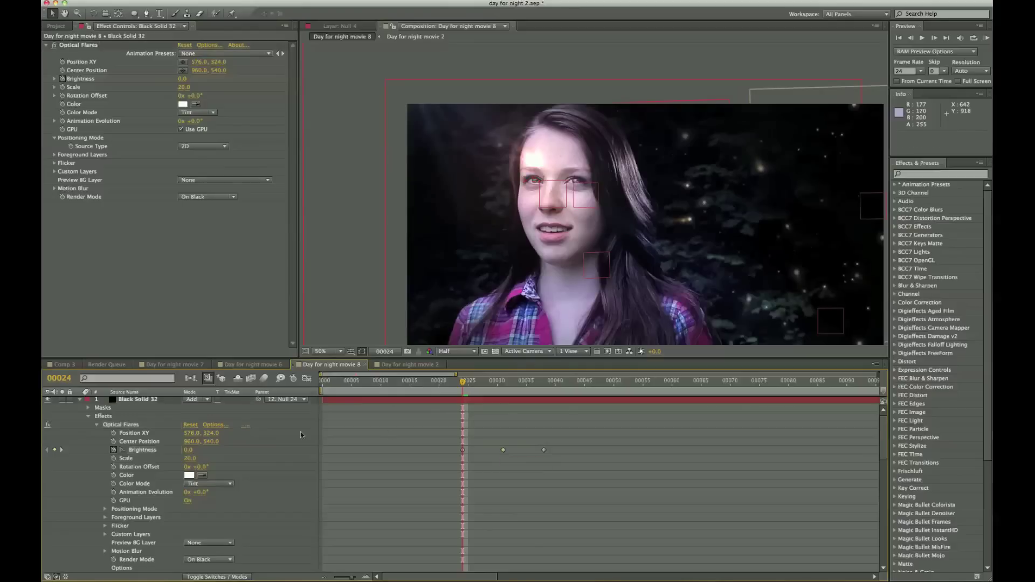
left_click(79, 400)
left_click(80, 408)
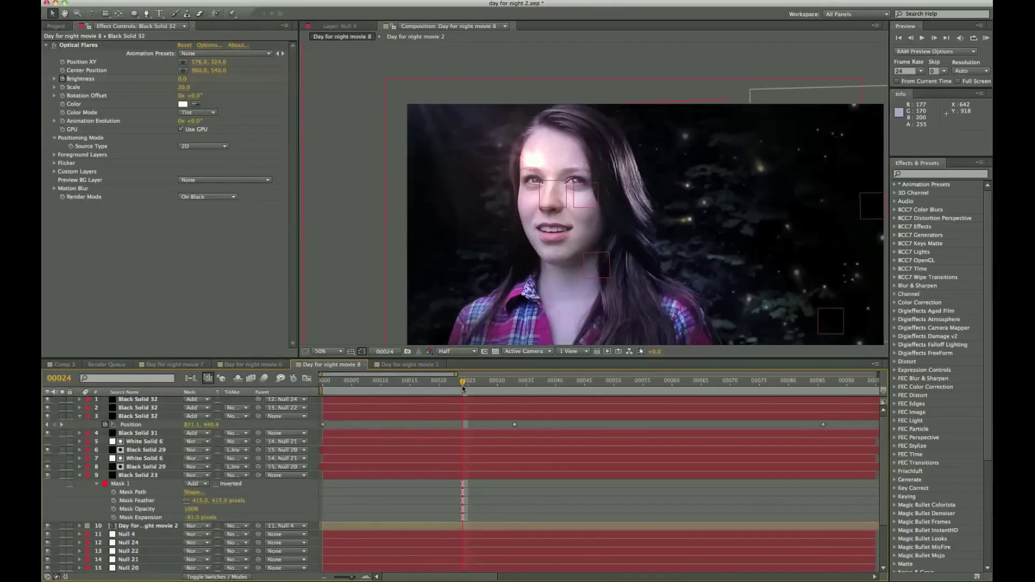
left_click_drag(463, 387, 519, 391)
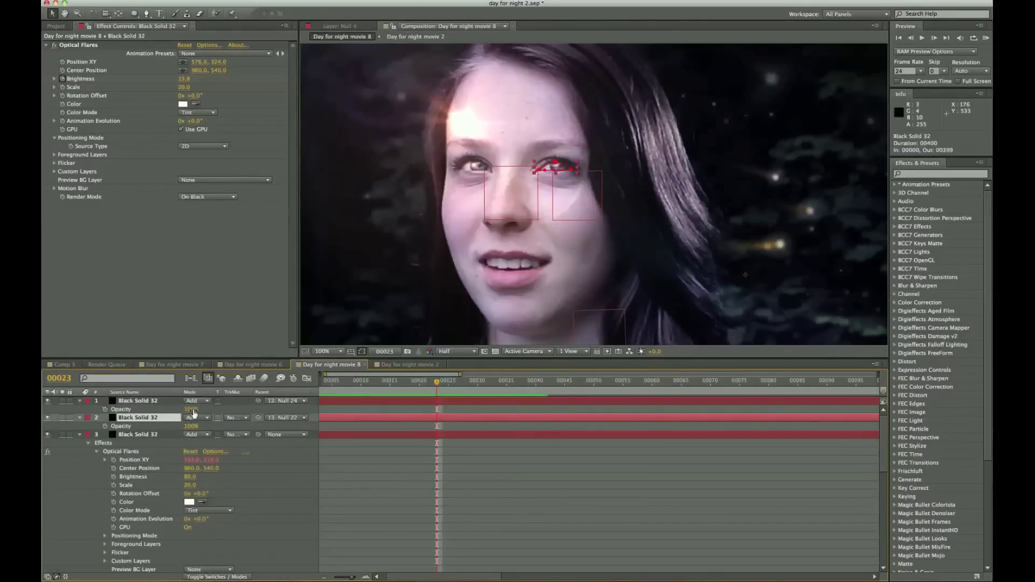
Lower the eye flare layers' opacity to 58% for the one parented to Null 24 and 71% for the other.
left_click_drag(194, 413, 174, 426)
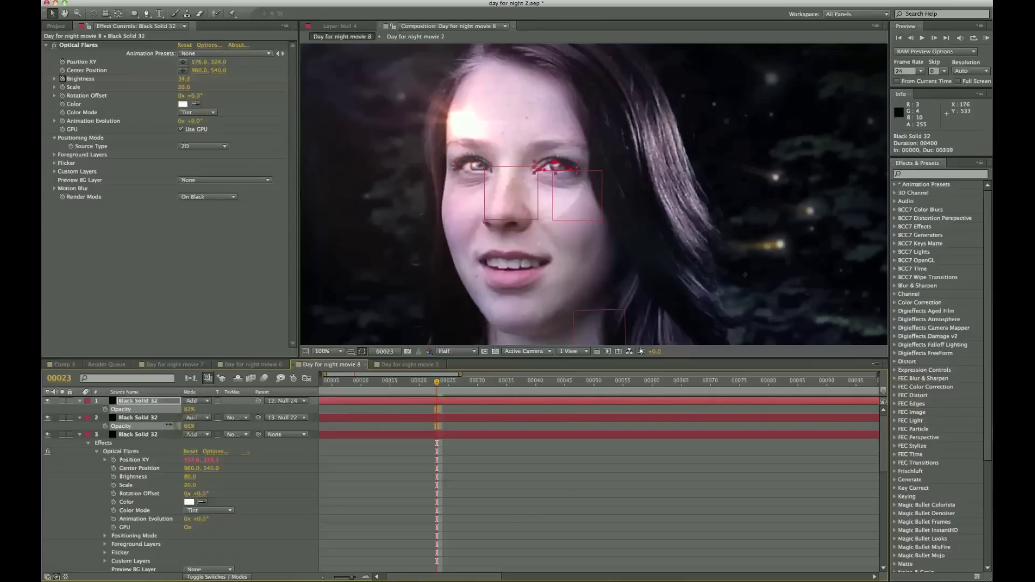
left_click(172, 425)
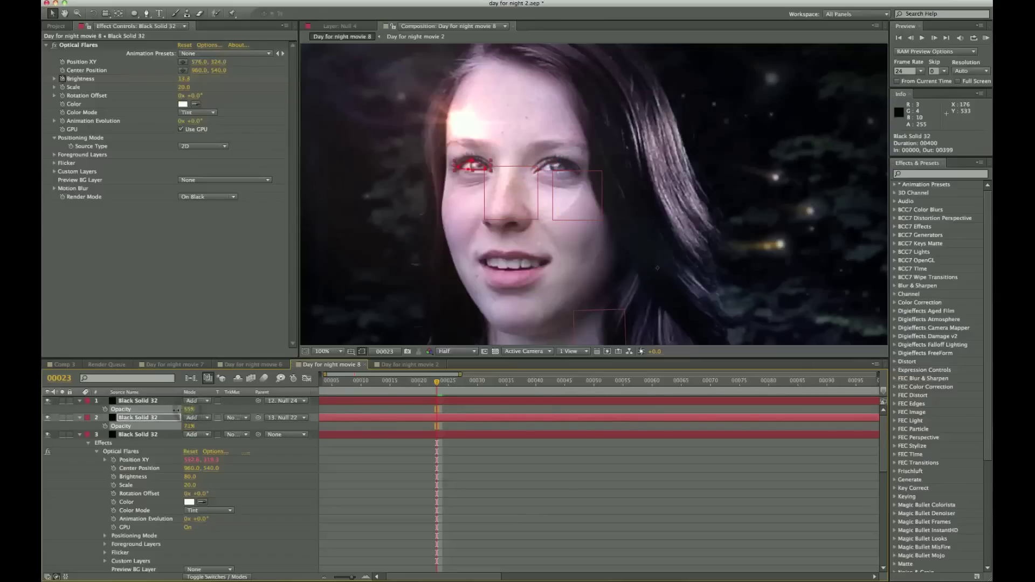
left_click(162, 434)
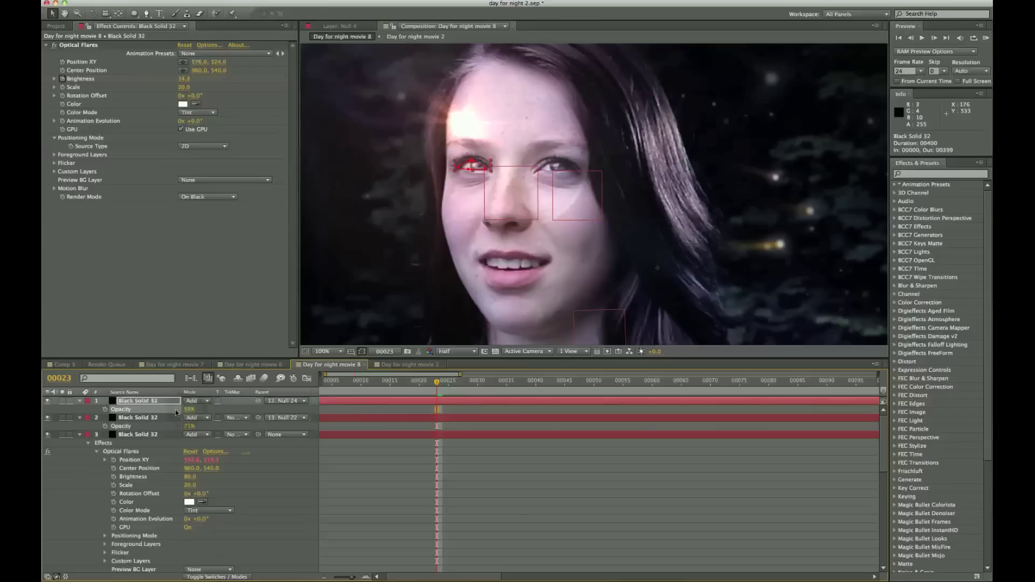
Add the expression time*50 to the Rotation Offset of the main Optical Flares layer and scrub frames 1 to 17.
key("Home")
key("comma")
key("comma")
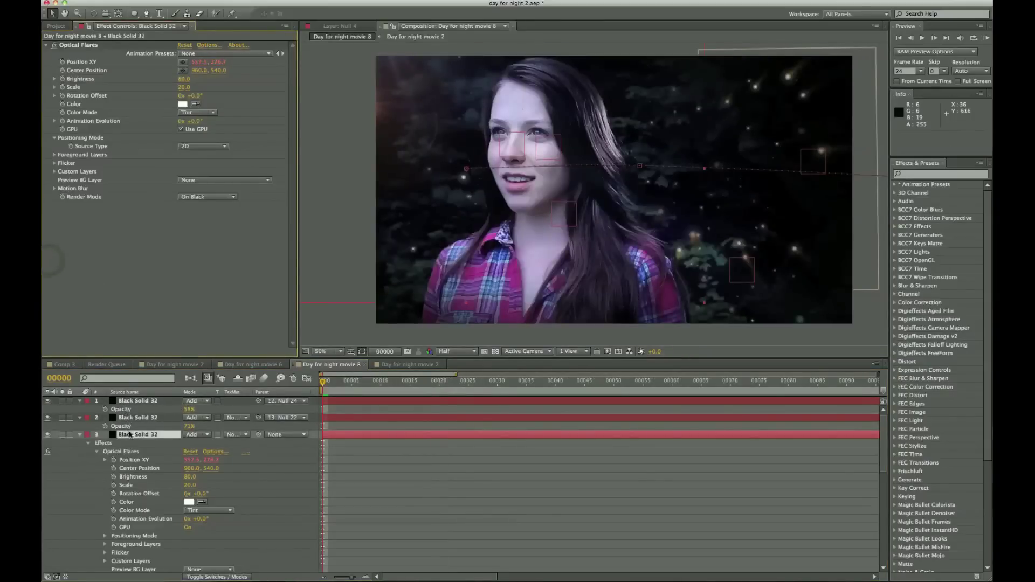
left_click(404, 382)
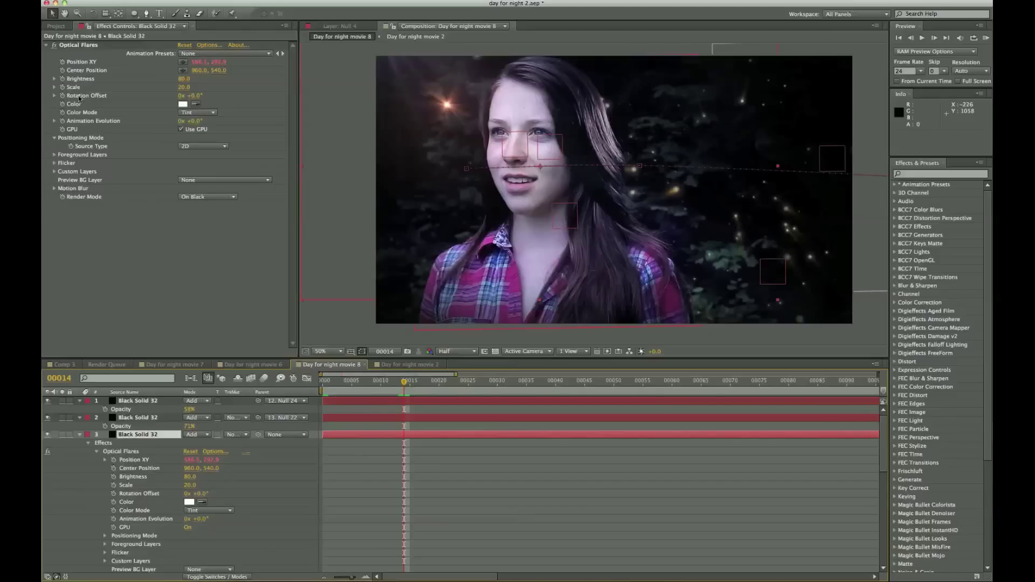
left_click(62, 95, "alt")
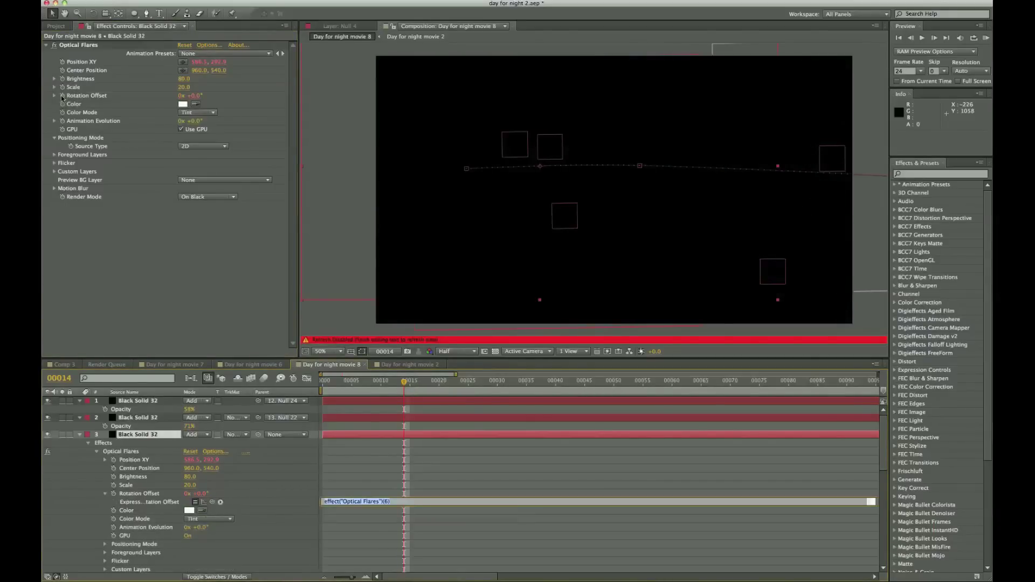
type("time")
type("*")
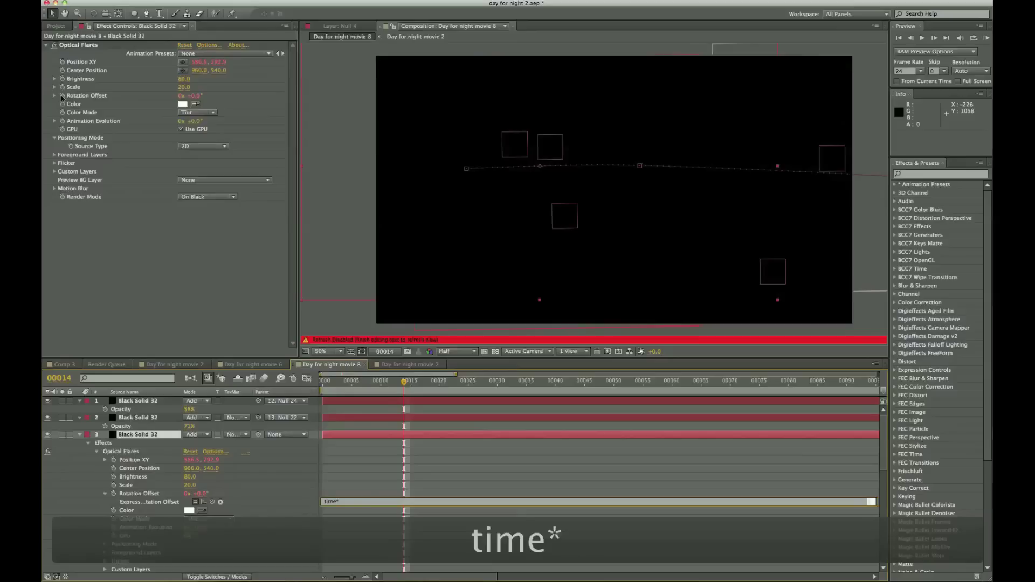
type("50")
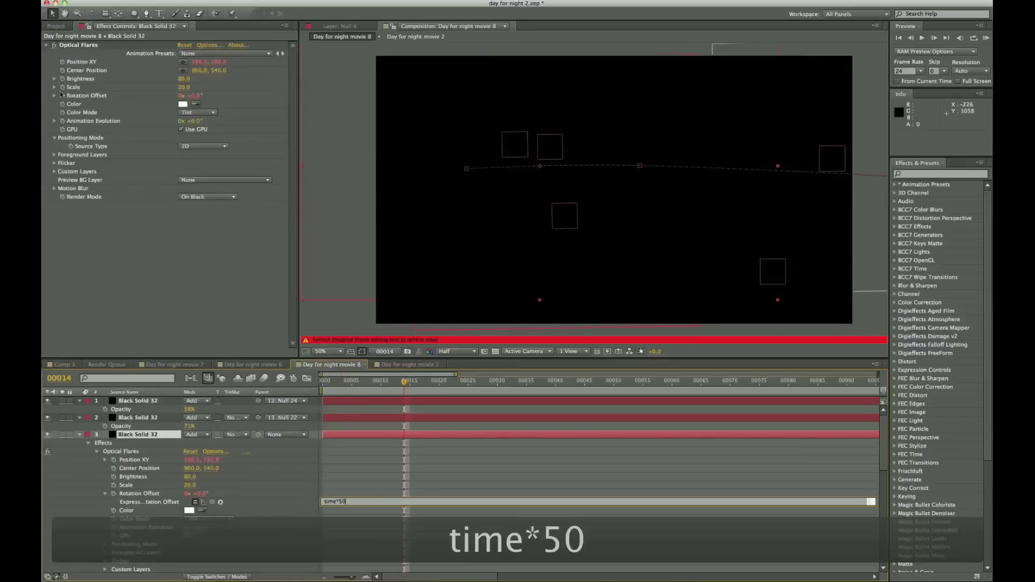
left_click(145, 226)
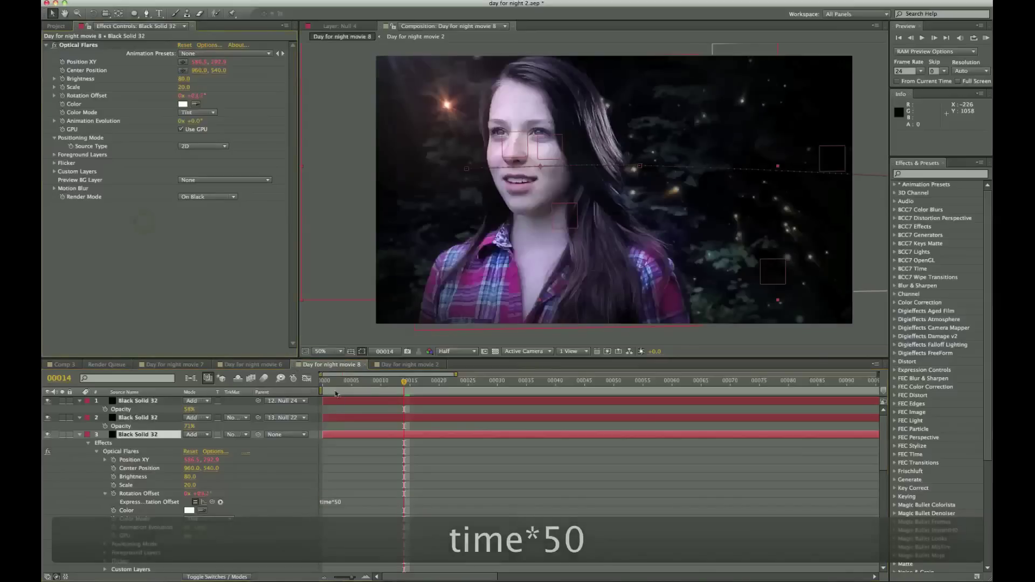
left_click(328, 383)
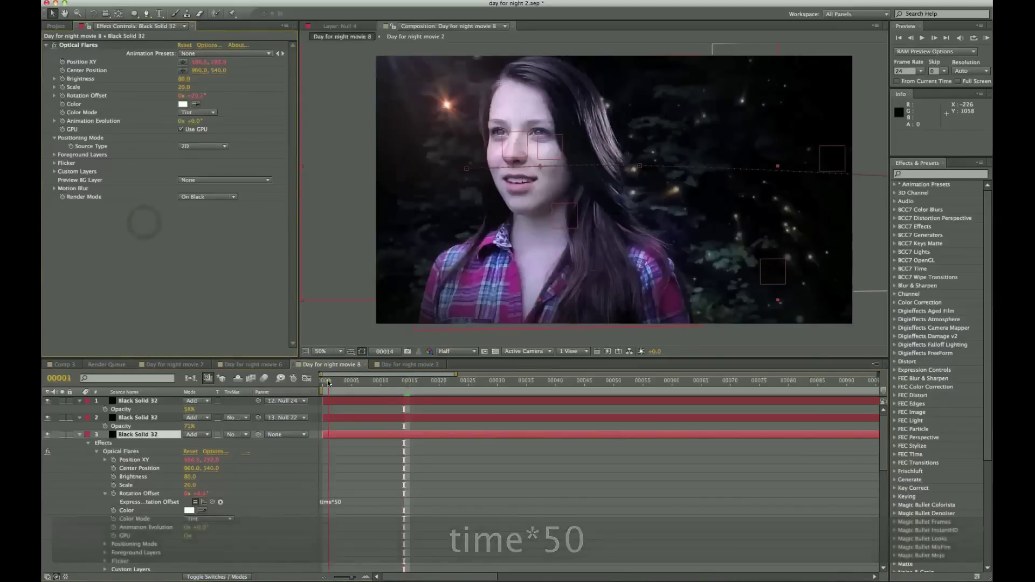
left_click_drag(328, 383, 422, 397)
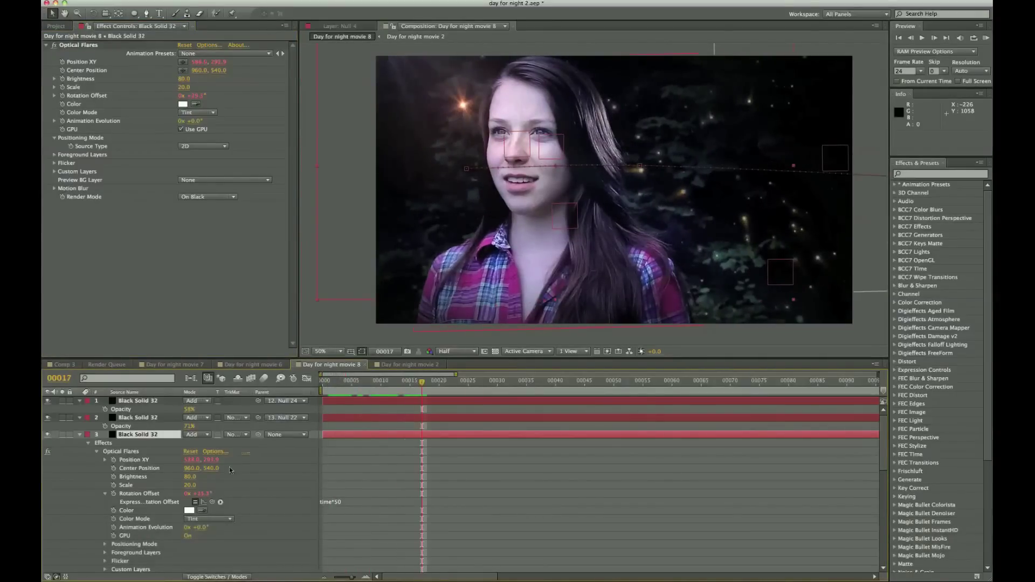
Enable motion blur on the main flare layer.
left_click(218, 577)
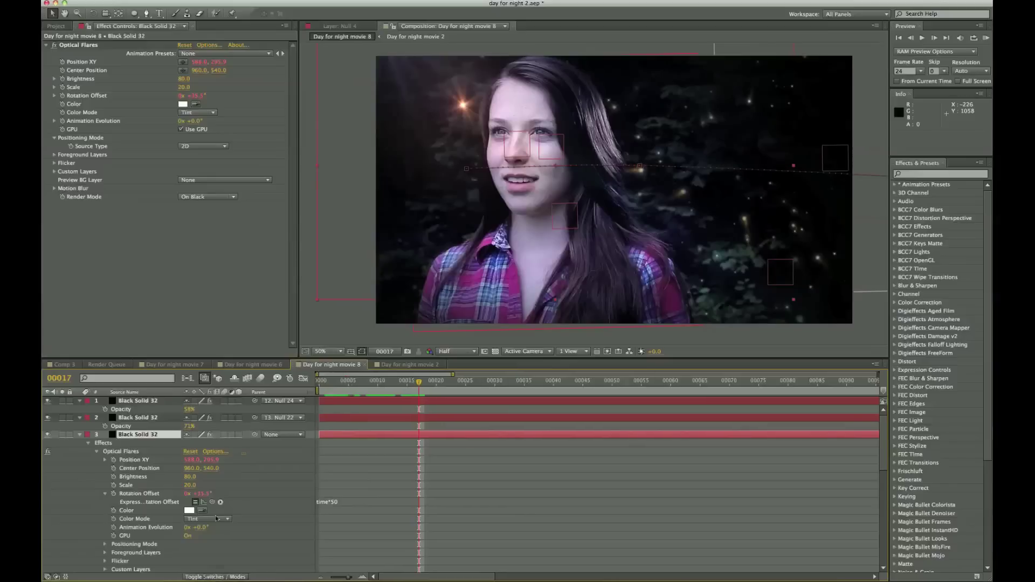
left_click(224, 435)
scroll(222, 435, "down", 5)
scroll(222, 435, "down", 5)
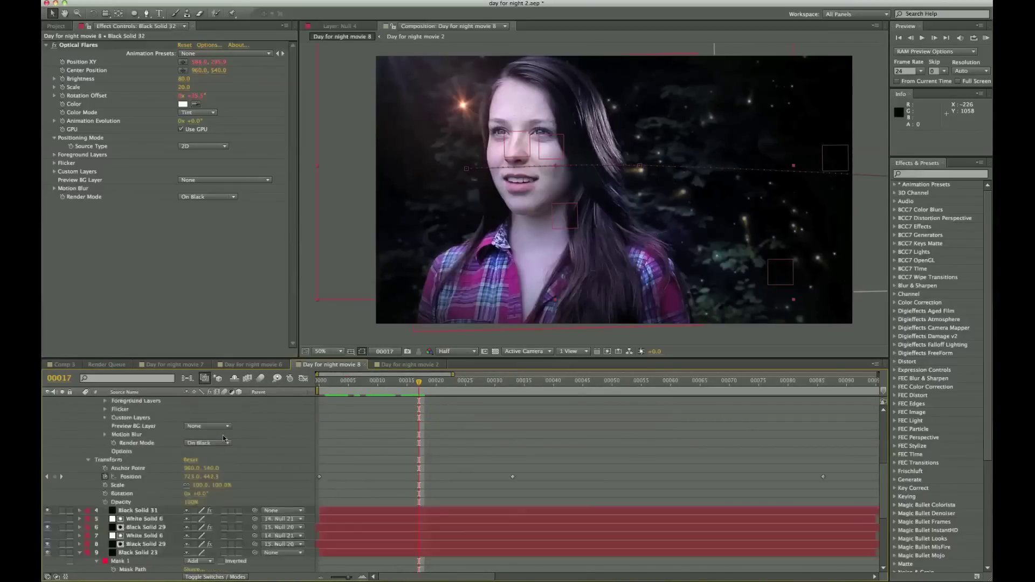
scroll(224, 438, "down", 1)
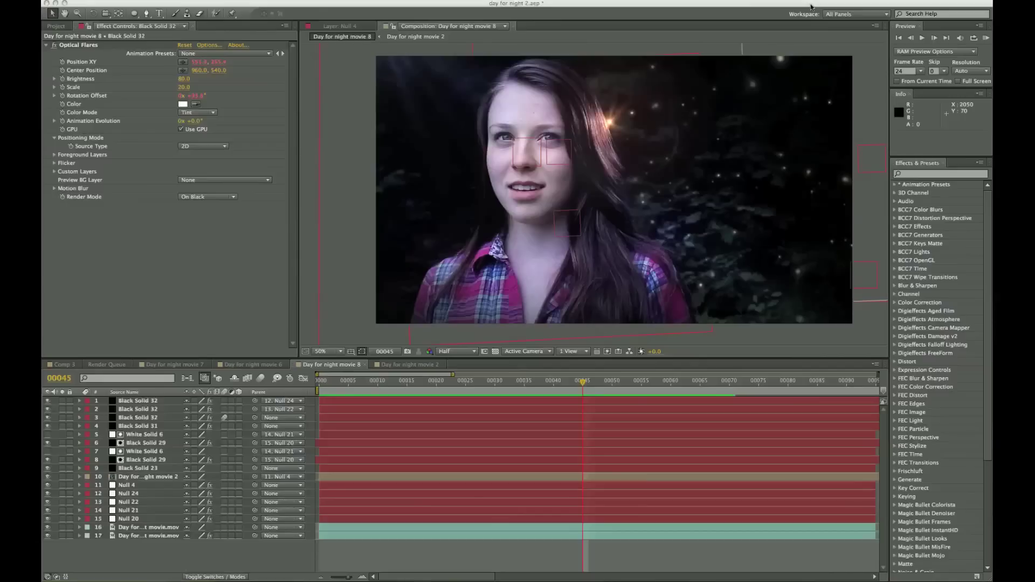
Play a RAM preview of the composition to review the animated flare and eye reflections.
left_click(987, 38)
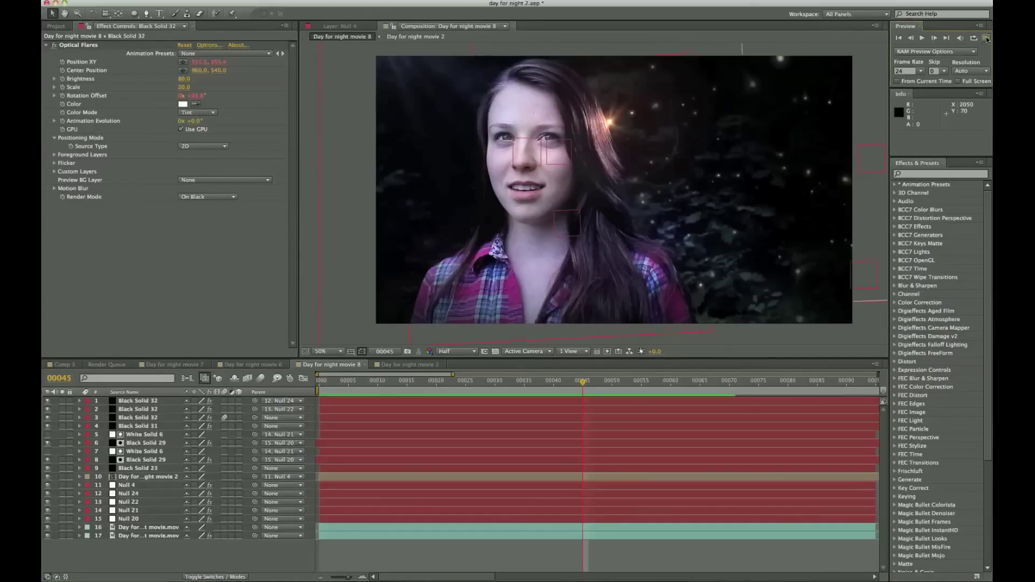
left_click(986, 38)
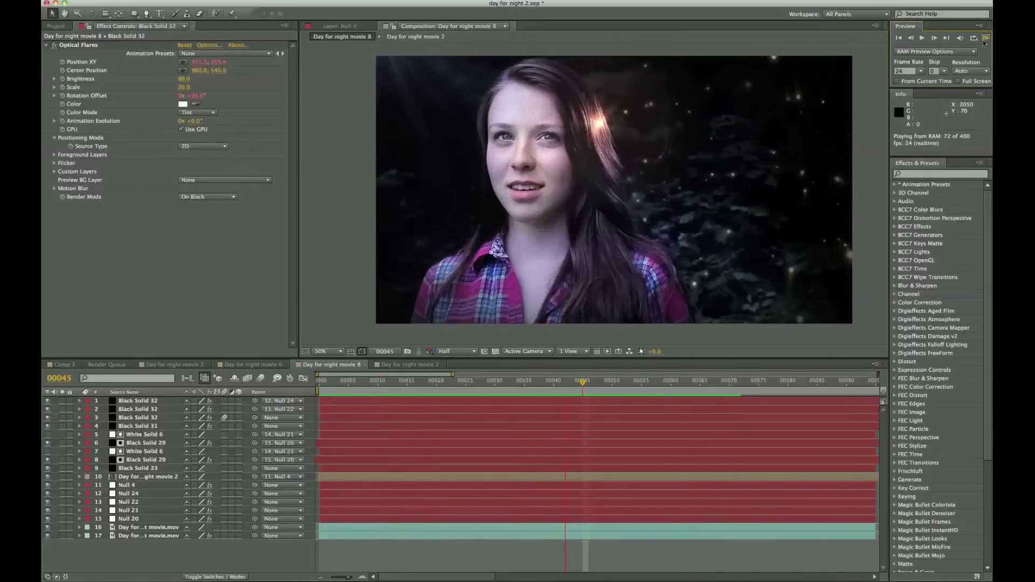
left_click(985, 42)
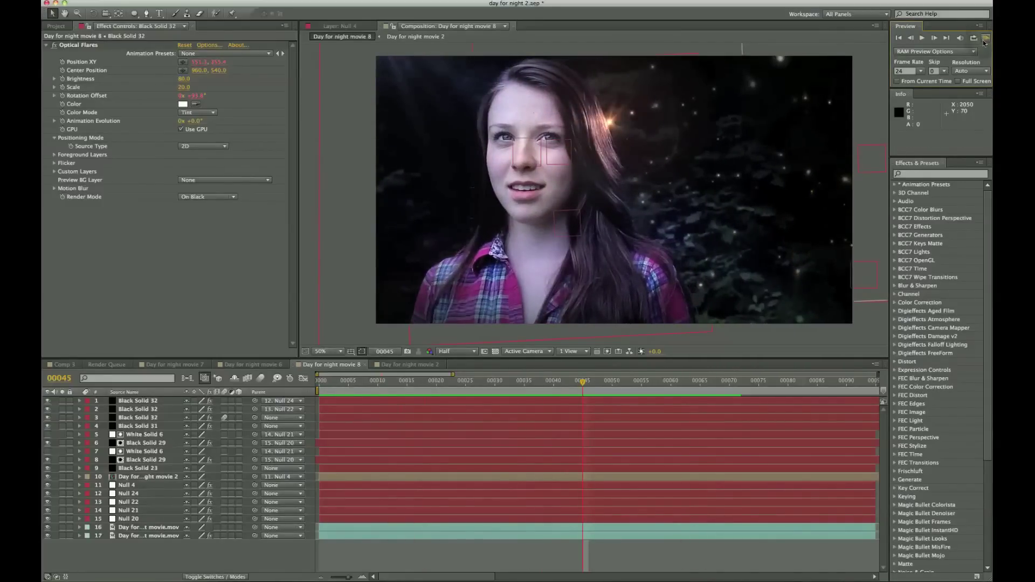